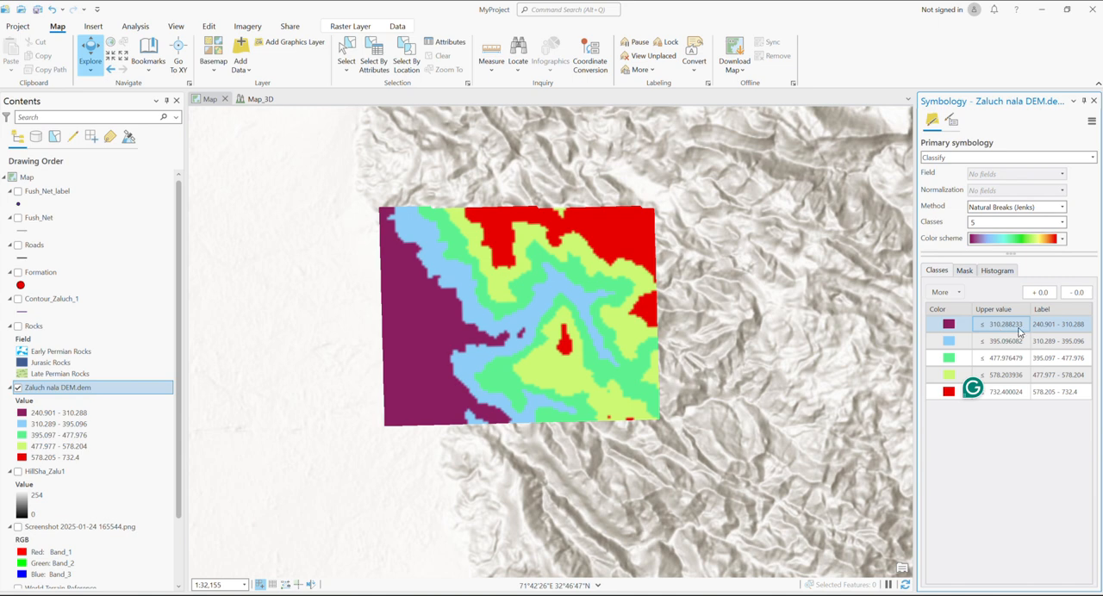
Set the Zaluch nala DEM's Natural Breaks classification to 8 classes
left_click(1046, 332)
left_click(1064, 223)
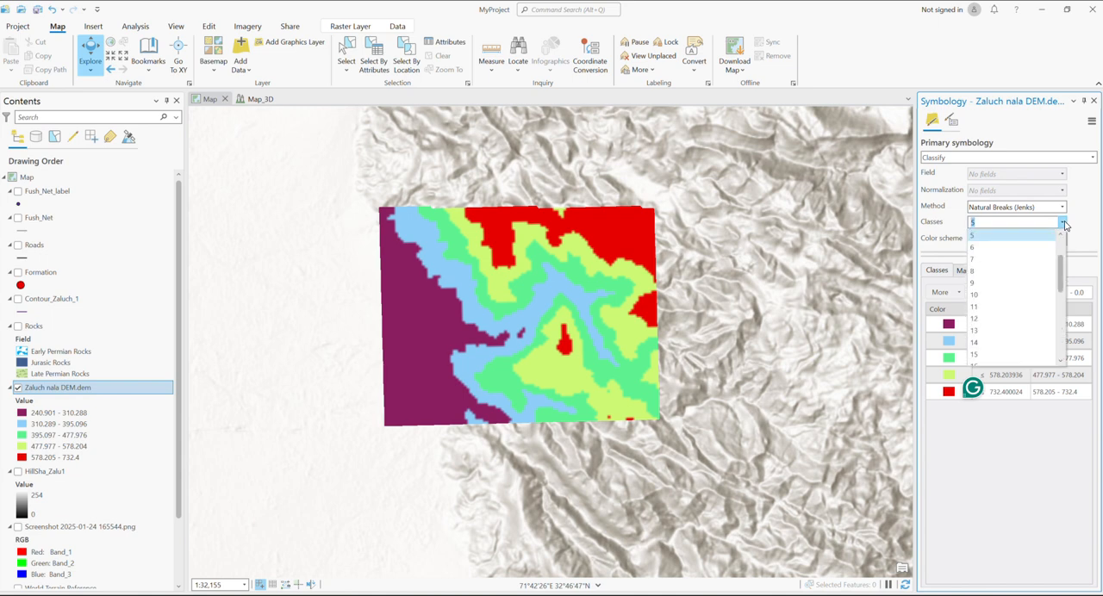
left_click(976, 272)
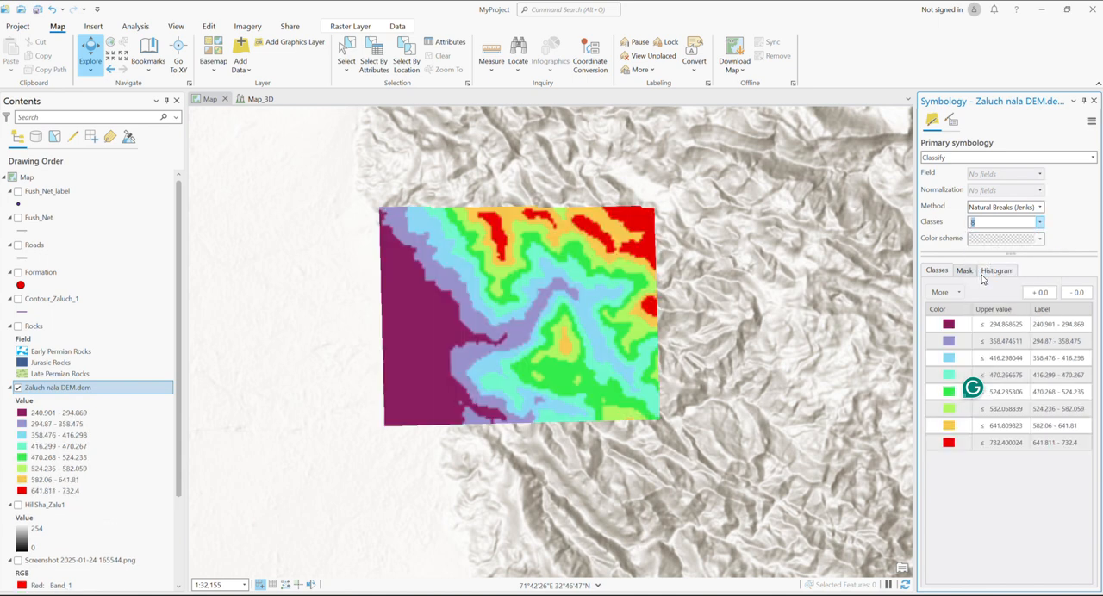
Apply the green-yellow-red color scheme to the classified Zaluch nala DEM
left_click(1062, 239)
scroll(1008, 291, "down", 3)
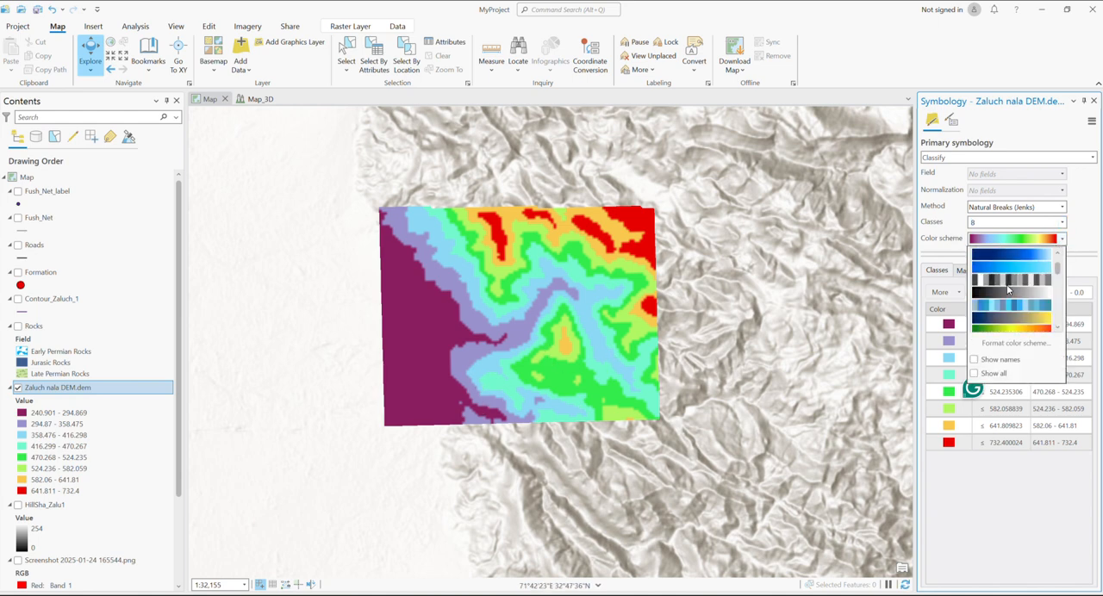
left_click(1008, 293)
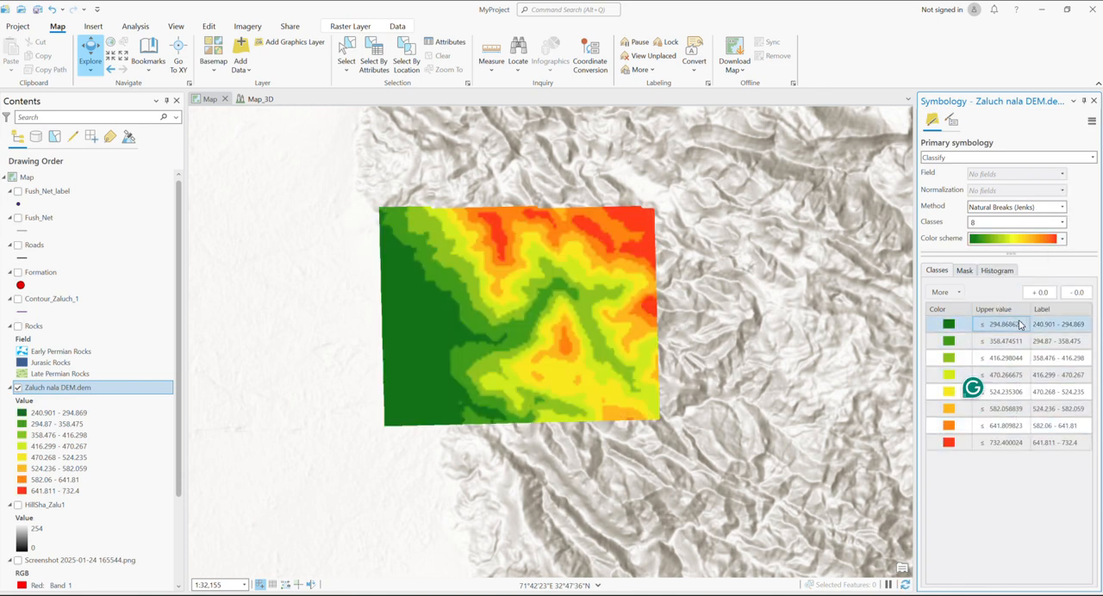
Set the DEM classification to 5 classes and save the project
left_click(1063, 224)
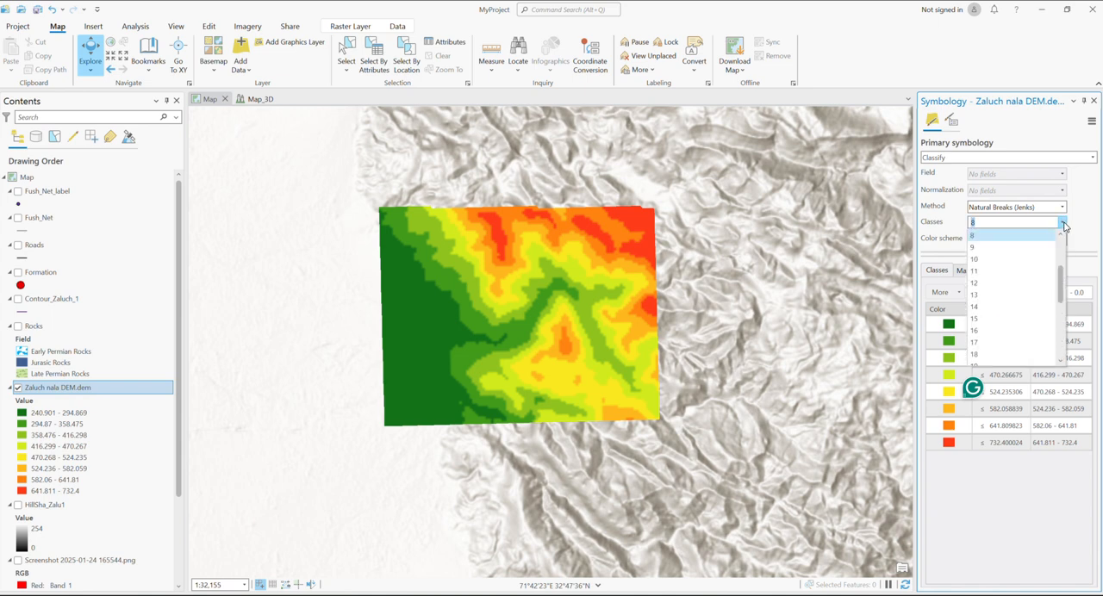
scroll(1018, 250, "up", 2)
left_click(1007, 274)
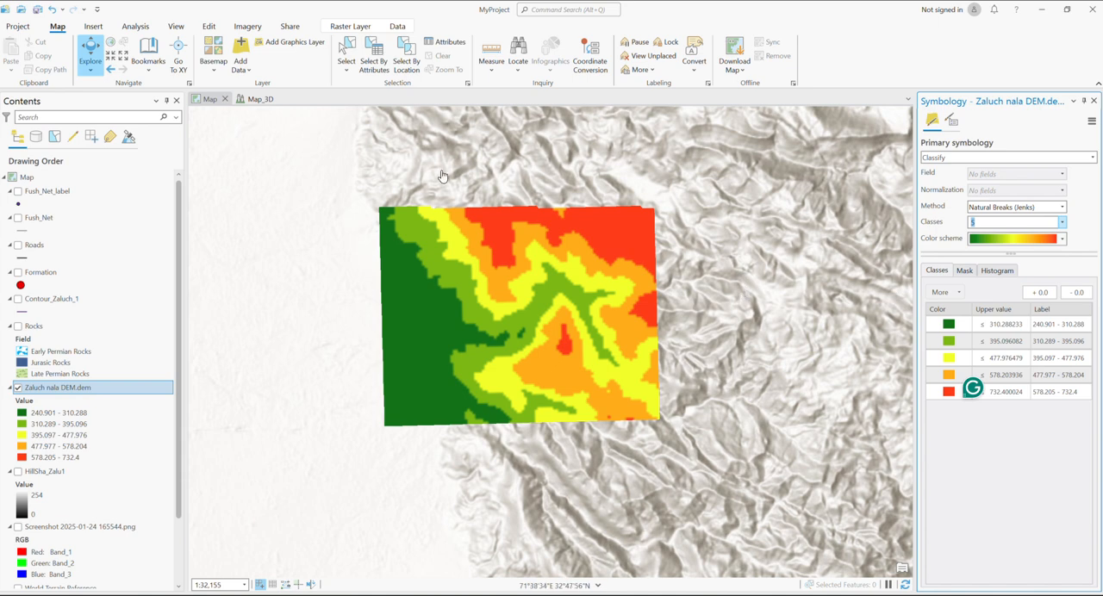
left_click(38, 10)
Review the DEM's mask settings, histogram and classes, and close the symbology settings
left_click(966, 272)
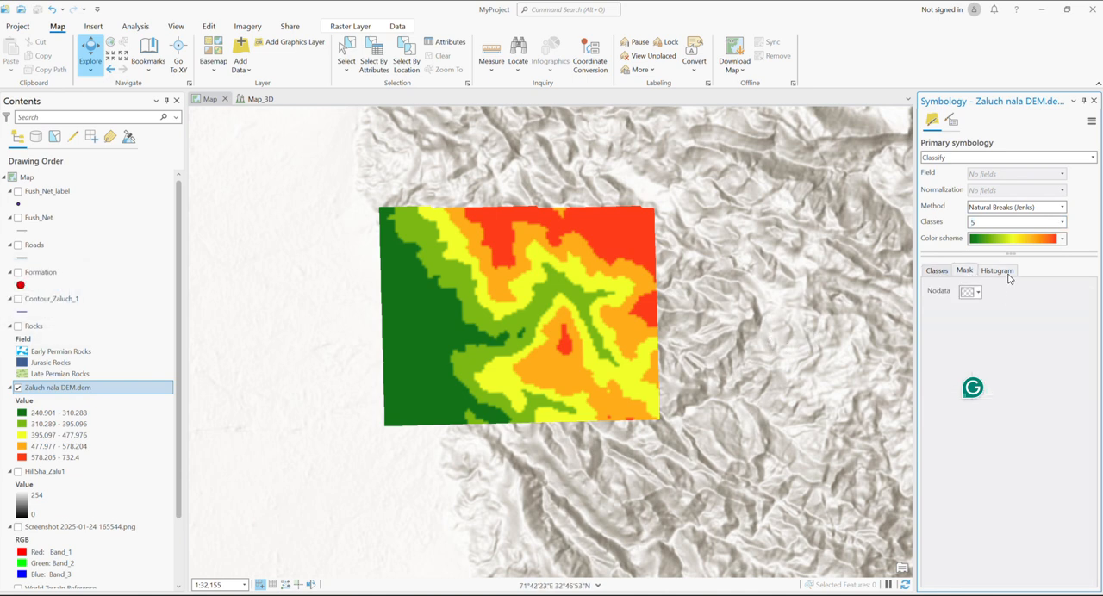
left_click(1005, 276)
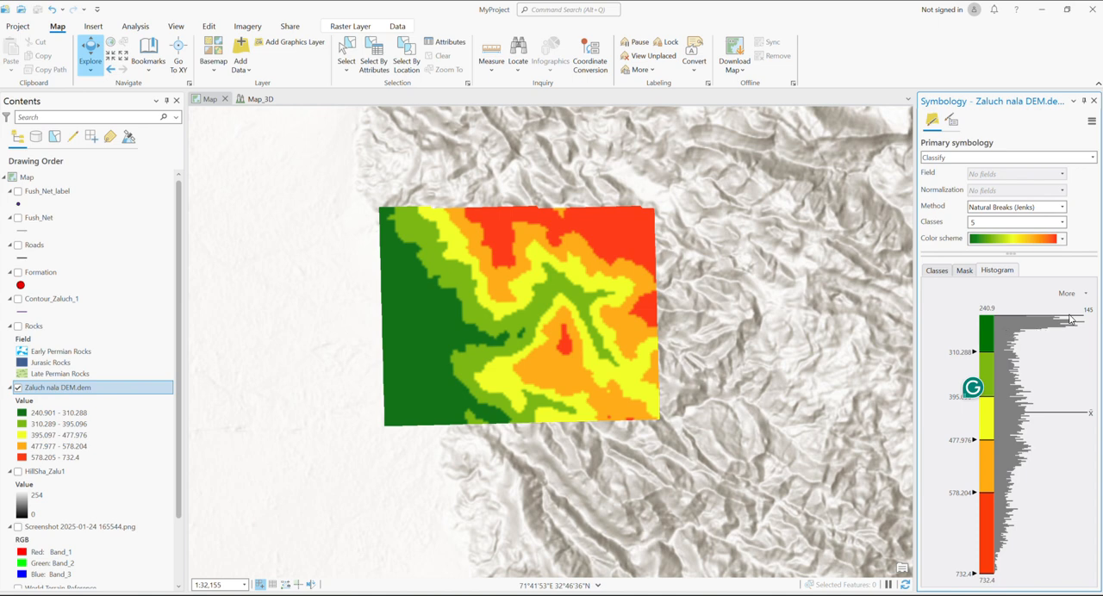
left_click(937, 270)
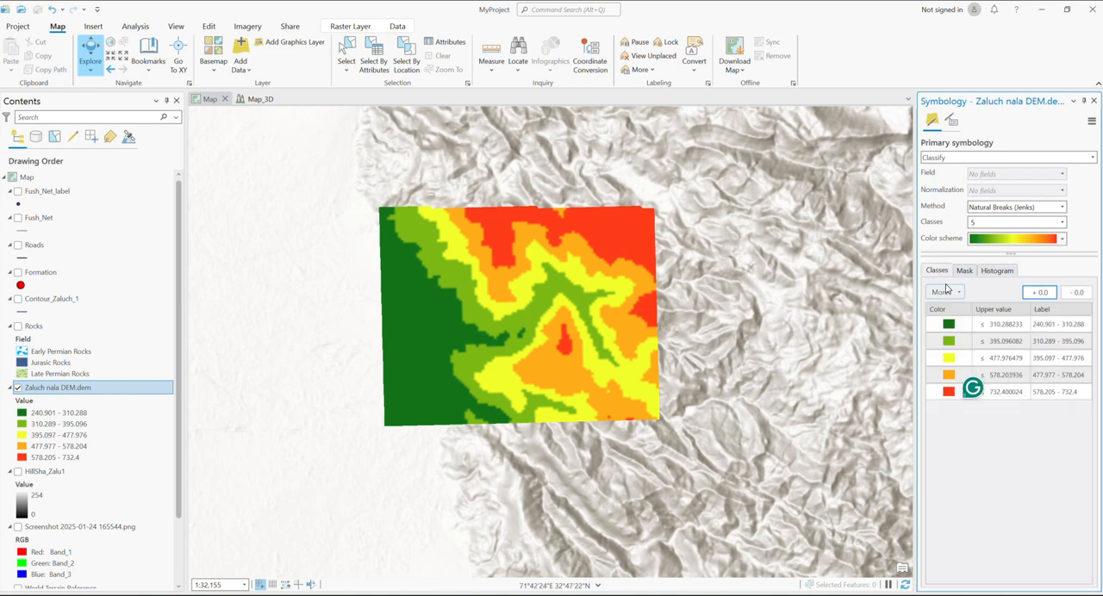
left_click(1095, 102)
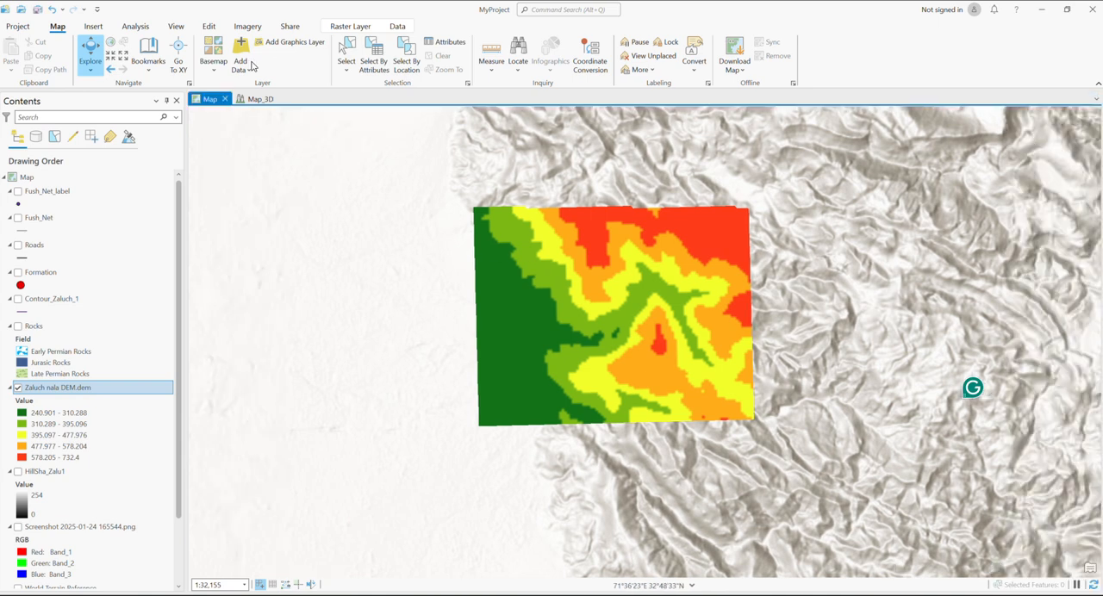
Create a new layout with an ISO landscape A4 page, 210 mm x 297 mm
left_click(92, 28)
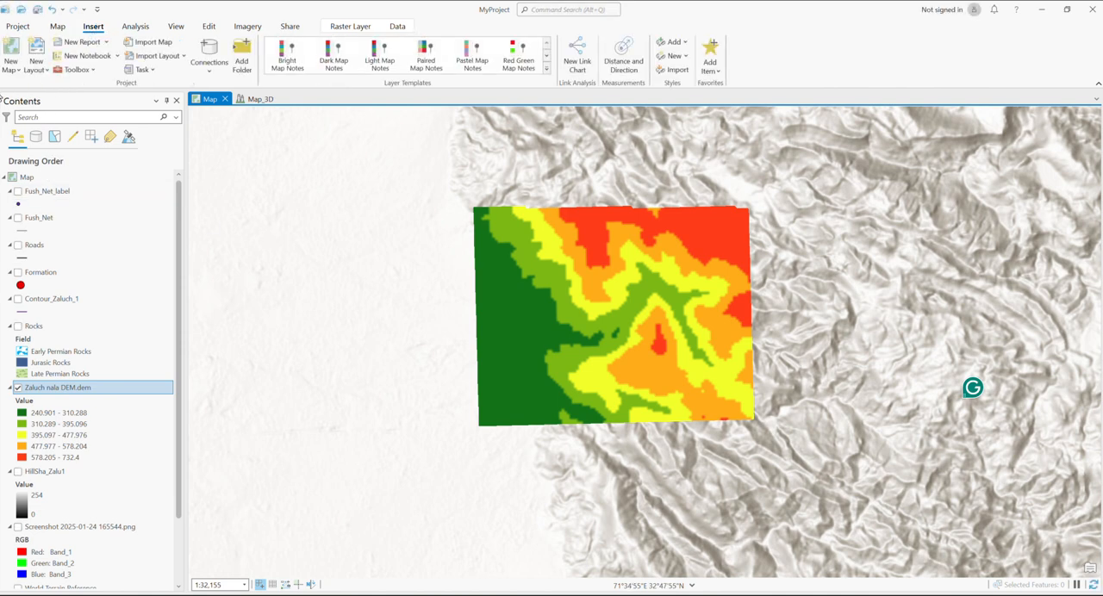
left_click(37, 71)
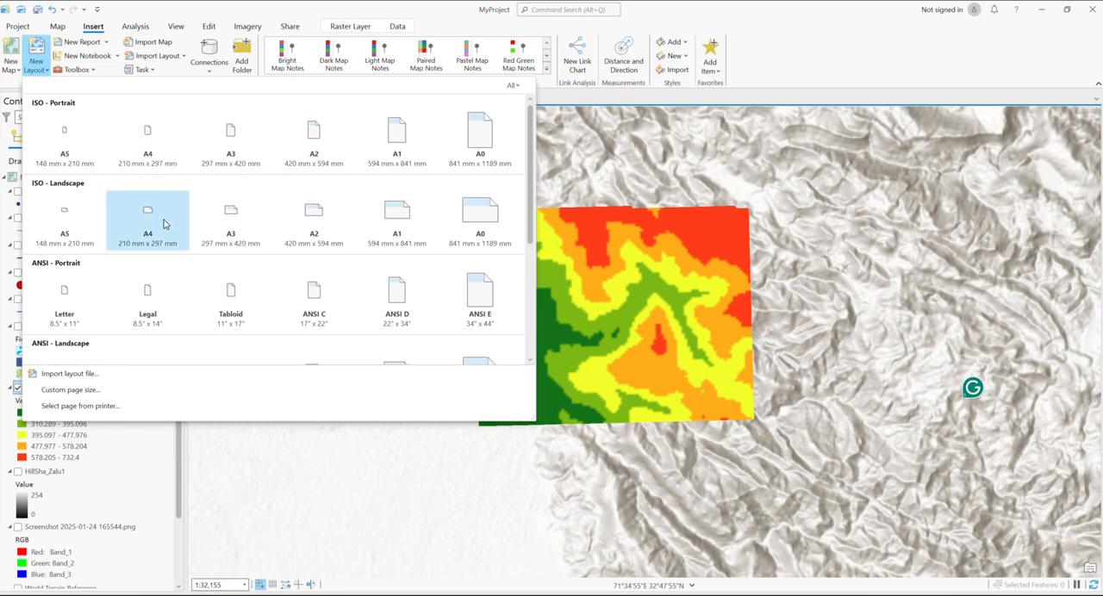
scroll(164, 225, "down", 2)
scroll(160, 221, "up", 1)
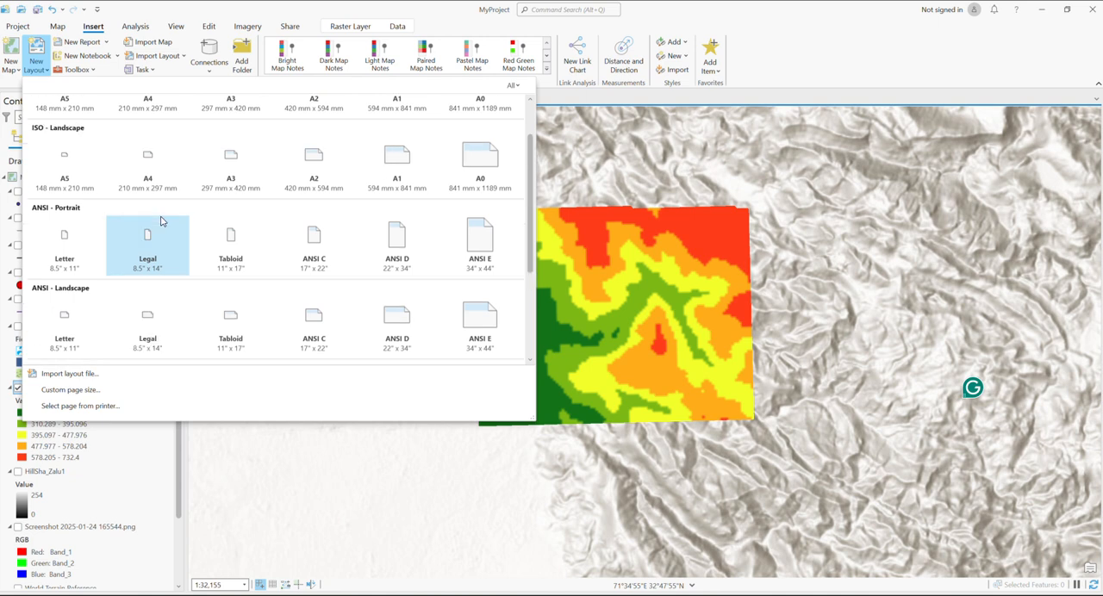
scroll(160, 221, "up", 1)
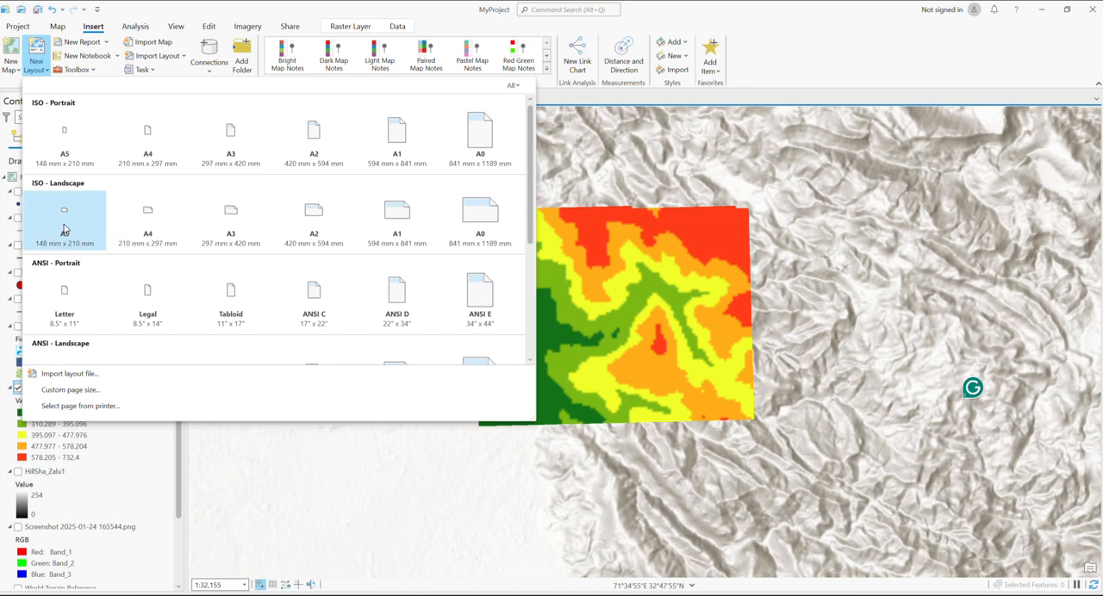
left_click(140, 211)
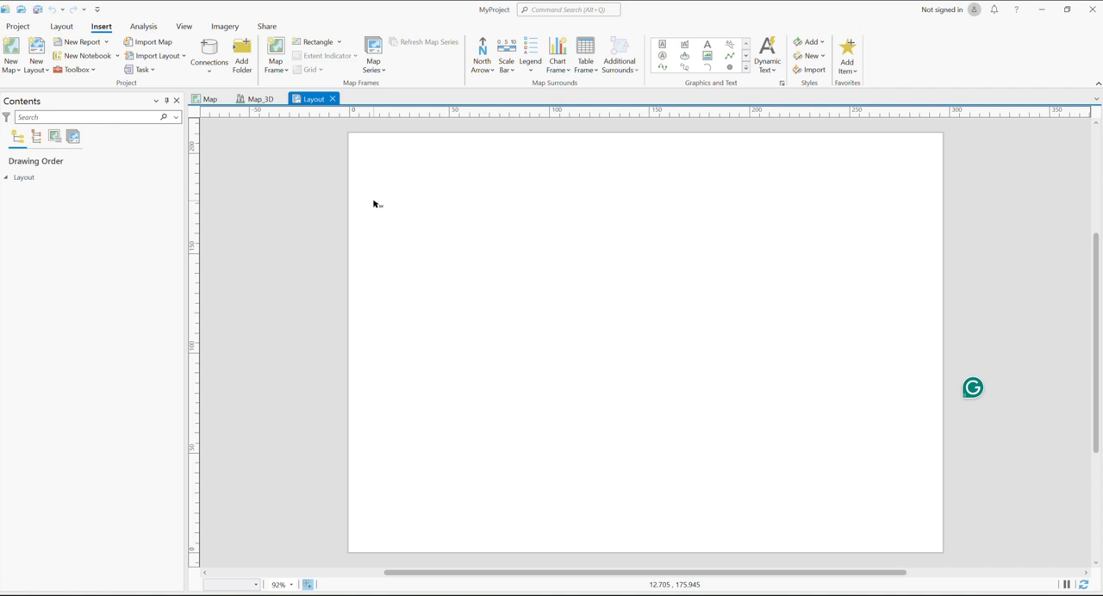
Try to place a map frame of the Map view at 1:32,155 on the layout page
left_click(278, 71)
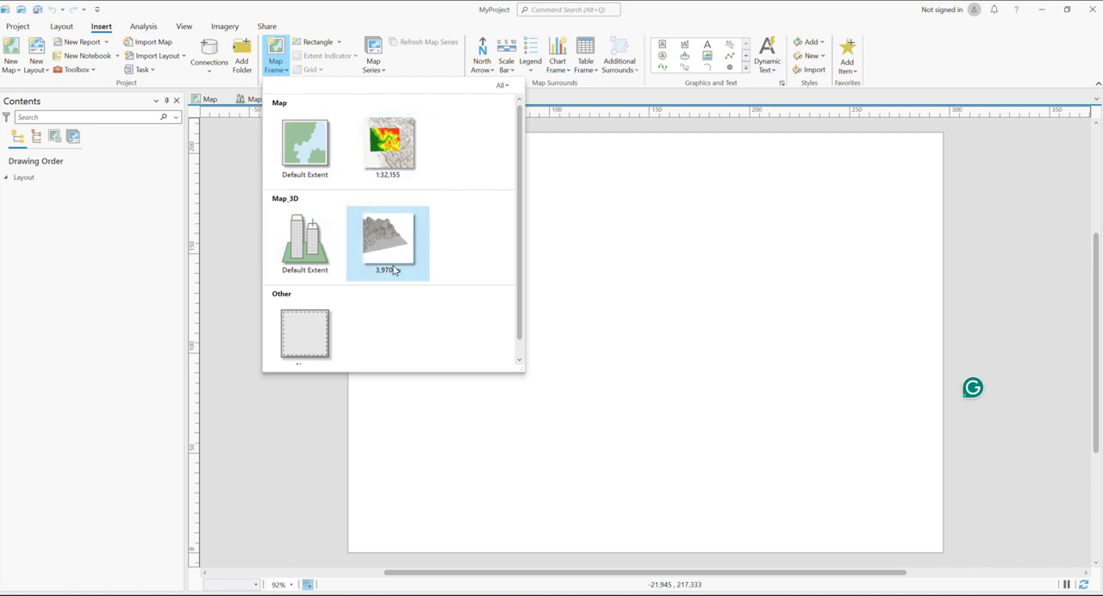
left_click(387, 140)
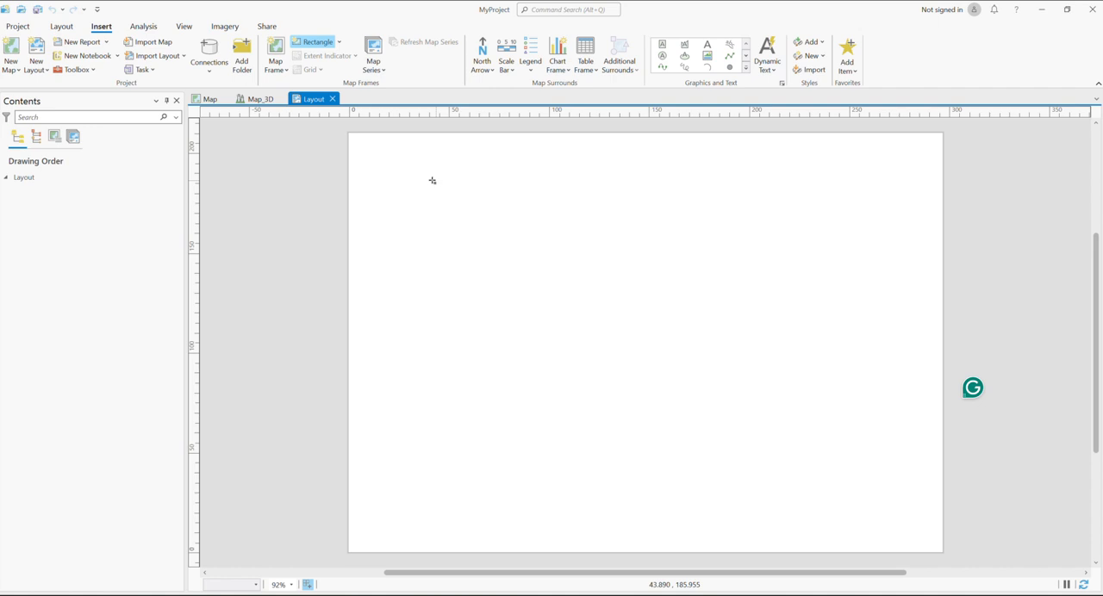
left_click(288, 73)
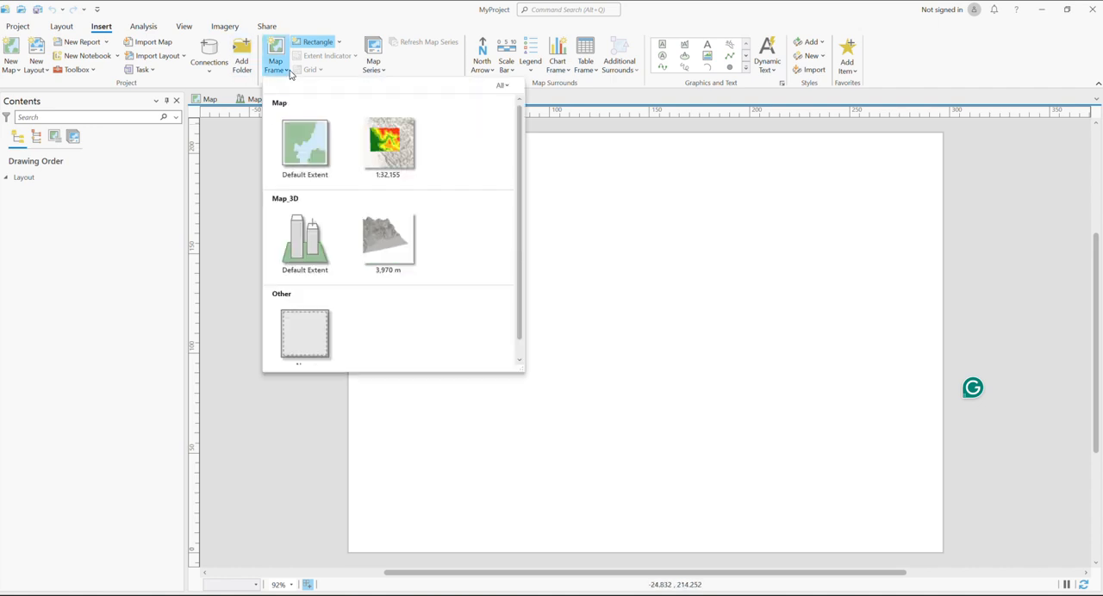
left_click(388, 153)
left_click(391, 159)
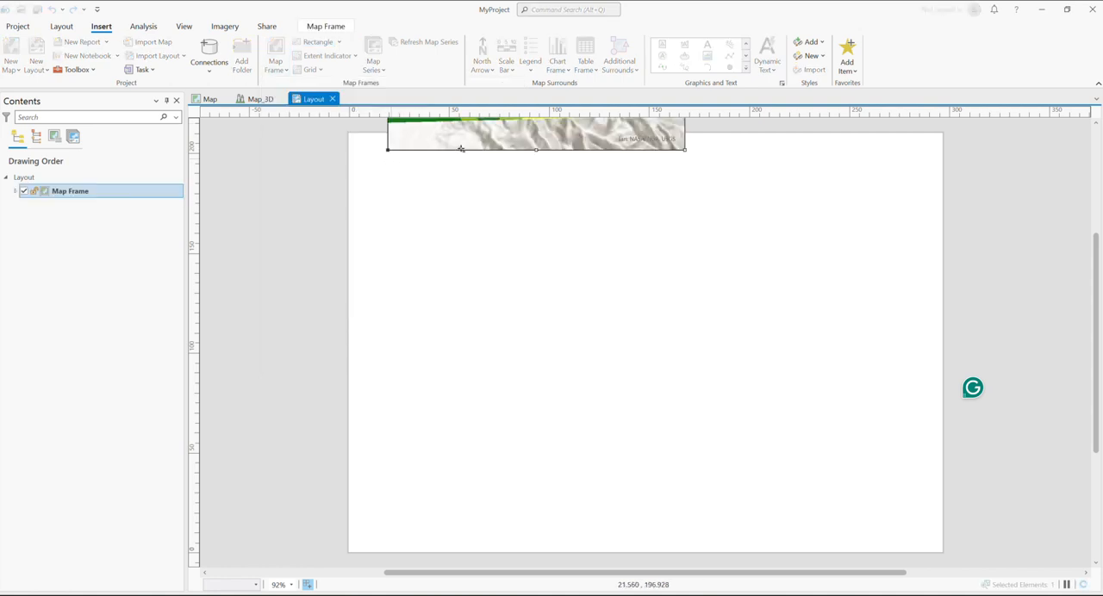
Move the map frame onto the upper-left area of the page and try to resize it from its lower-right corner
scroll(43, 372, "down", 3)
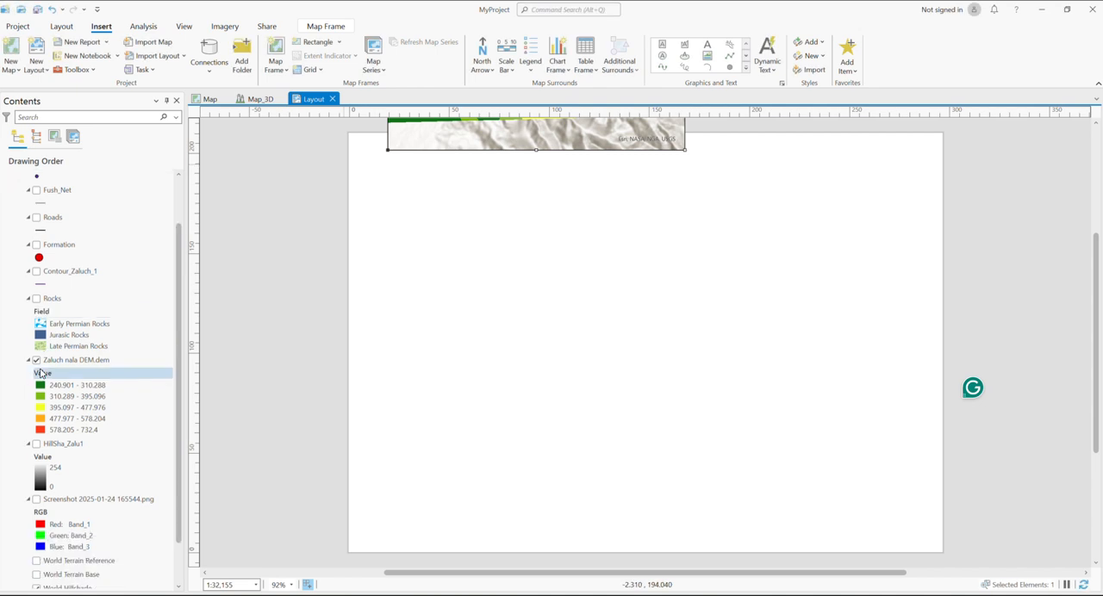
scroll(44, 372, "up", 3)
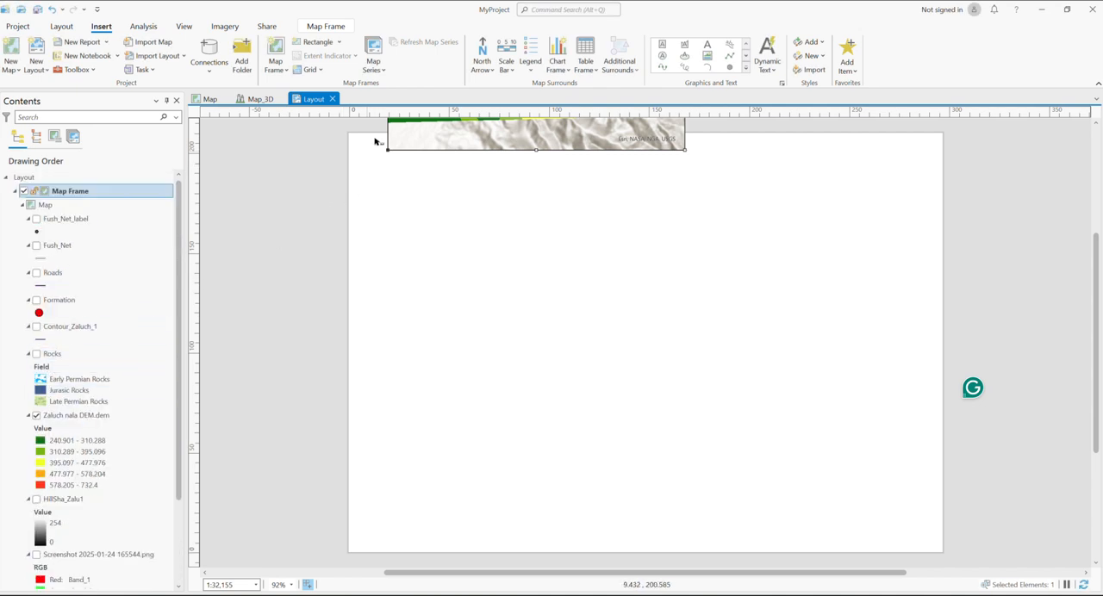
left_click_drag(387, 130, 390, 414)
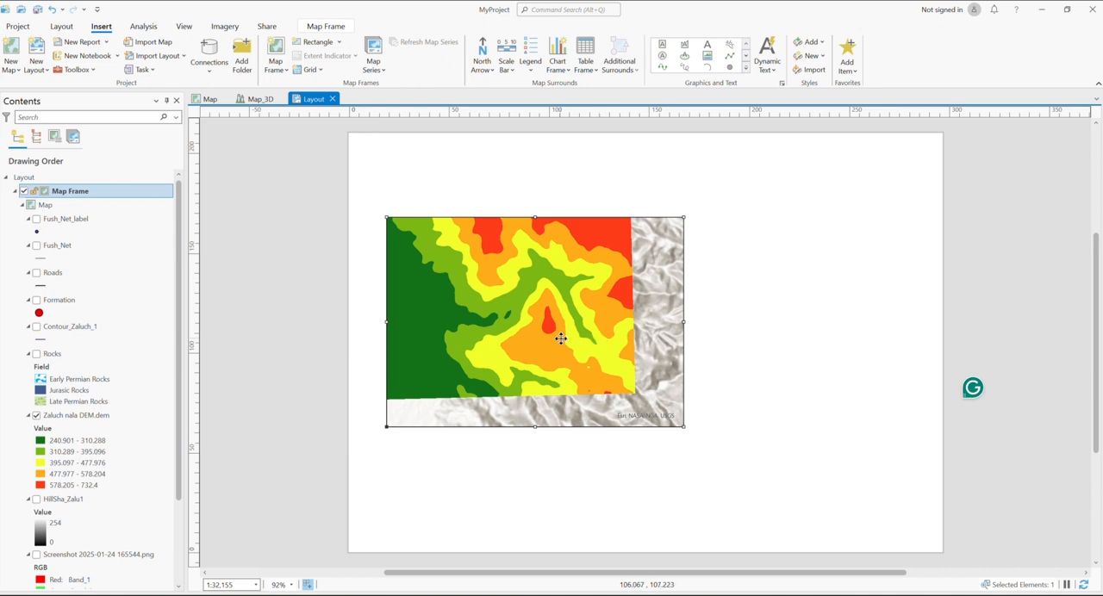
left_click_drag(561, 338, 542, 279)
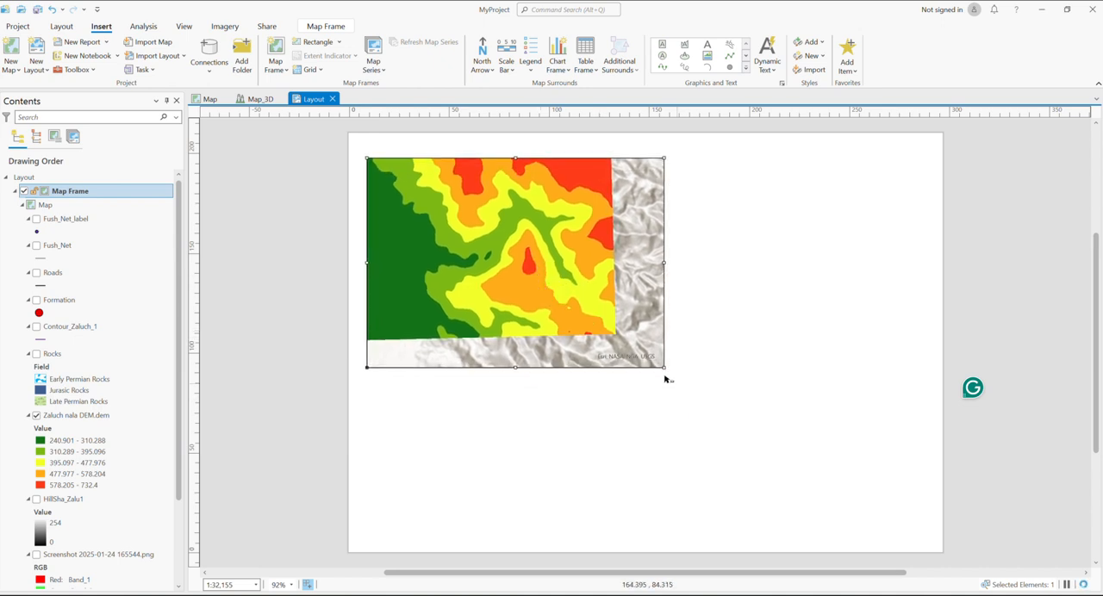
left_click_drag(667, 375, 660, 347)
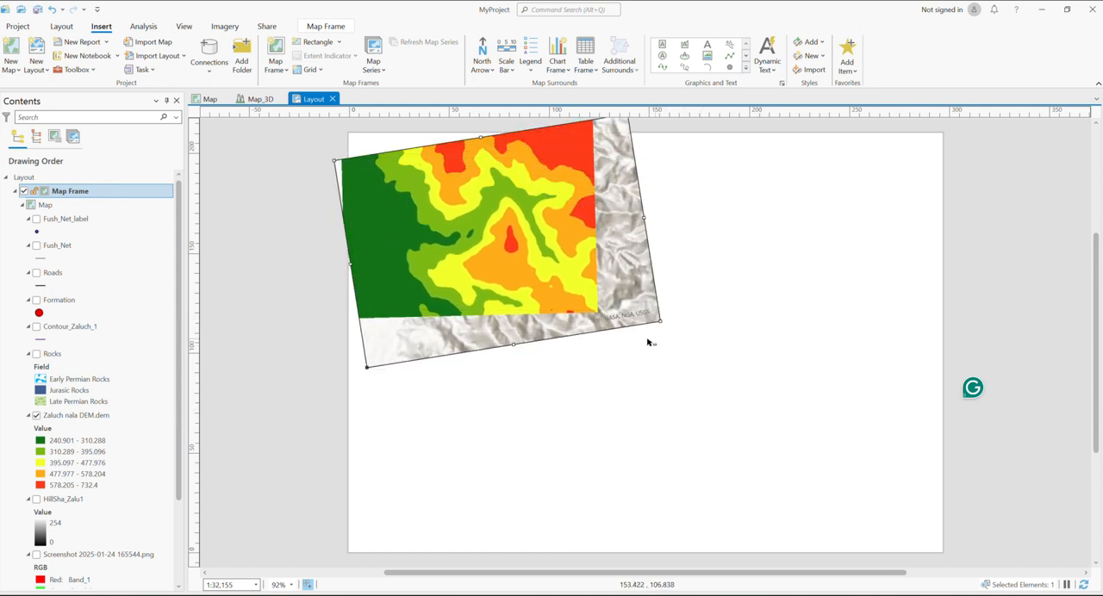
Undo the map frame's rotation, moves and insertion
left_click(49, 10)
left_click(50, 10)
left_click(49, 10)
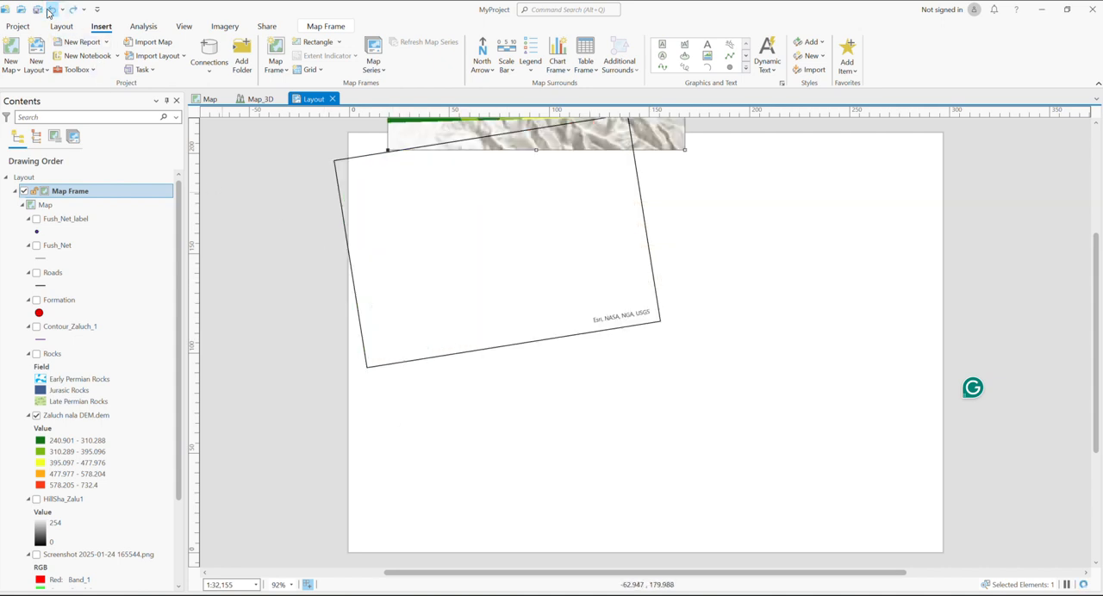
left_click(49, 10)
left_click(49, 11)
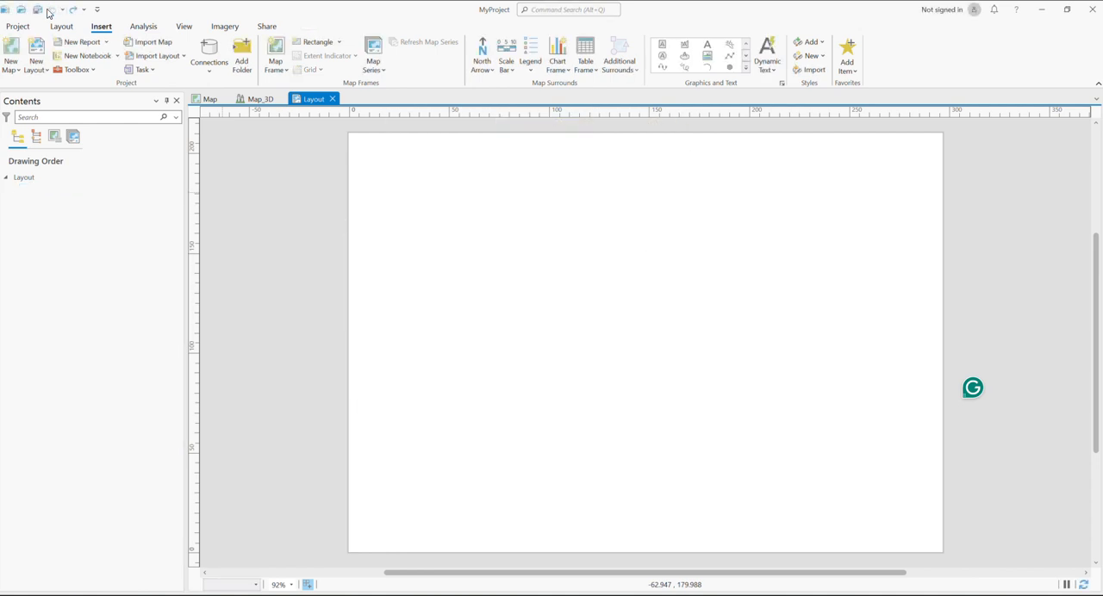
Insert a map frame of the 1:32,155 Map view, about 190 mm wide and 180 mm high, on the left part of the page
left_click(275, 74)
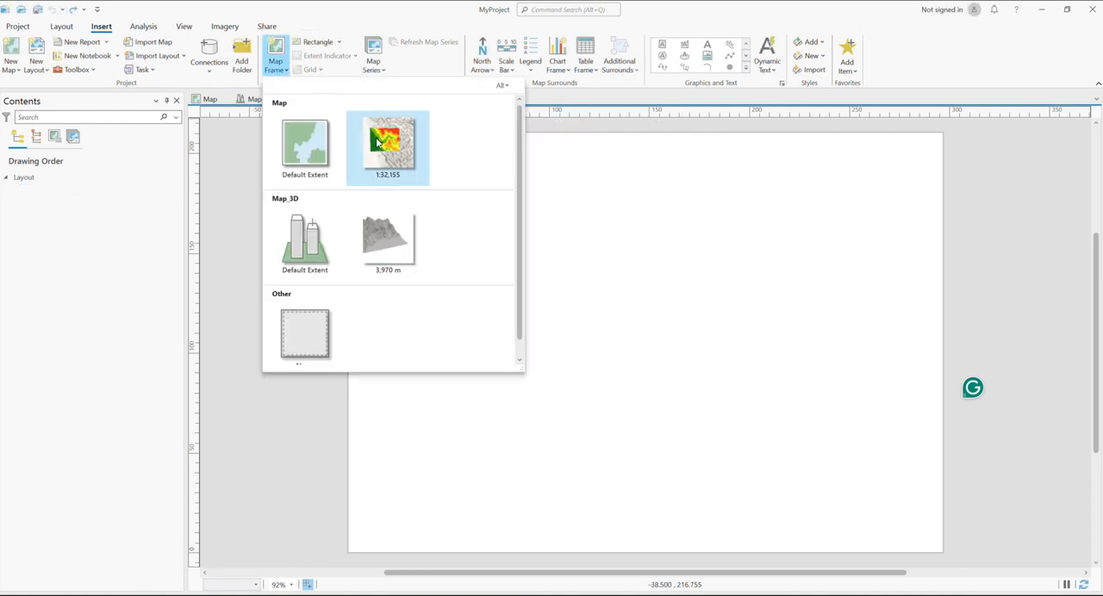
left_click(389, 146)
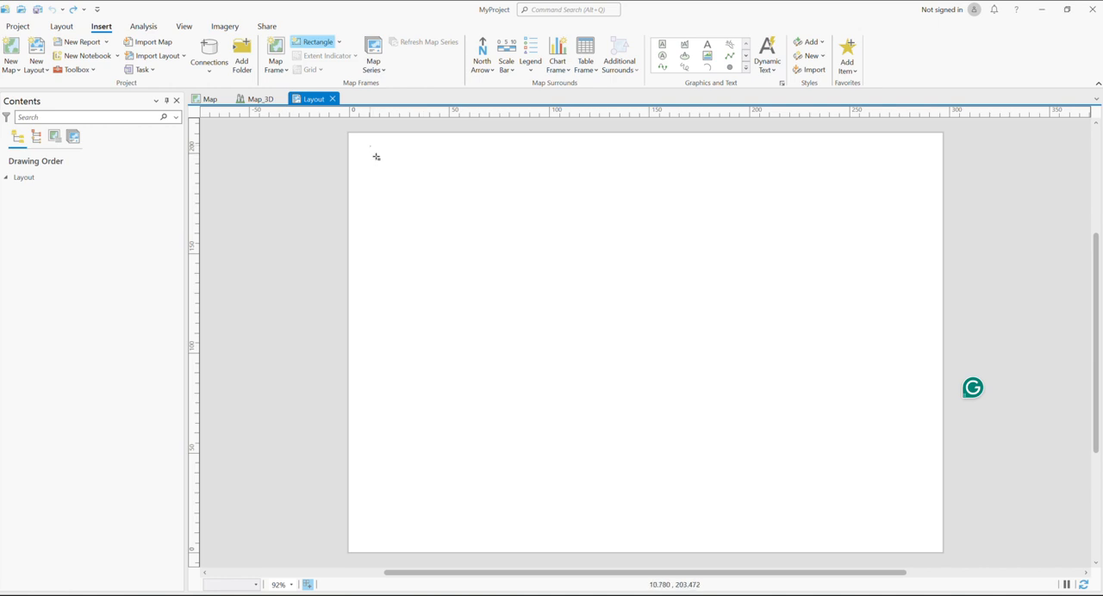
left_click_drag(371, 147, 772, 525)
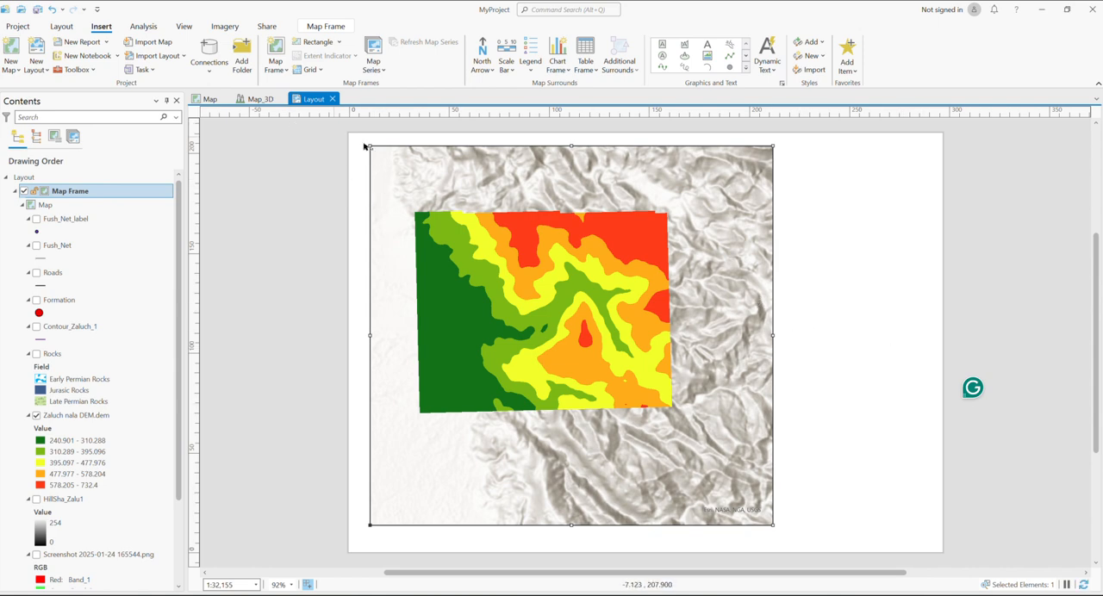
left_click_drag(370, 147, 387, 166)
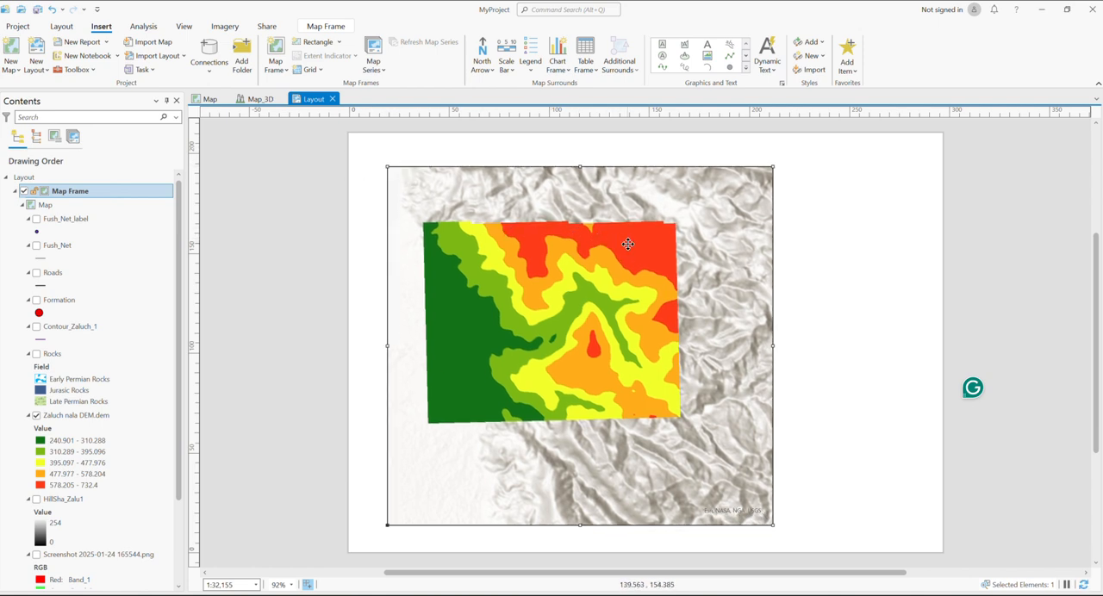
mouse_move(646, 264)
left_mouse_down()
mouse_move(635, 251)
mouse_move(642, 260)
left_mouse_up()
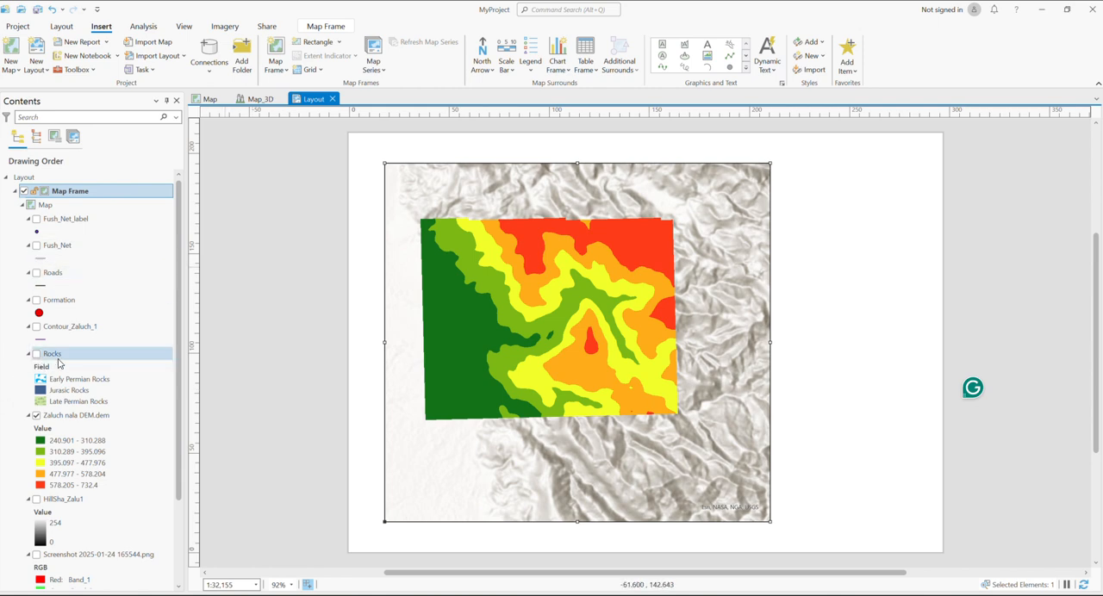
Activate the map frame and reposition the Zaluch nala DEM inside it at a scale of 1:32,155
right_click(514, 283)
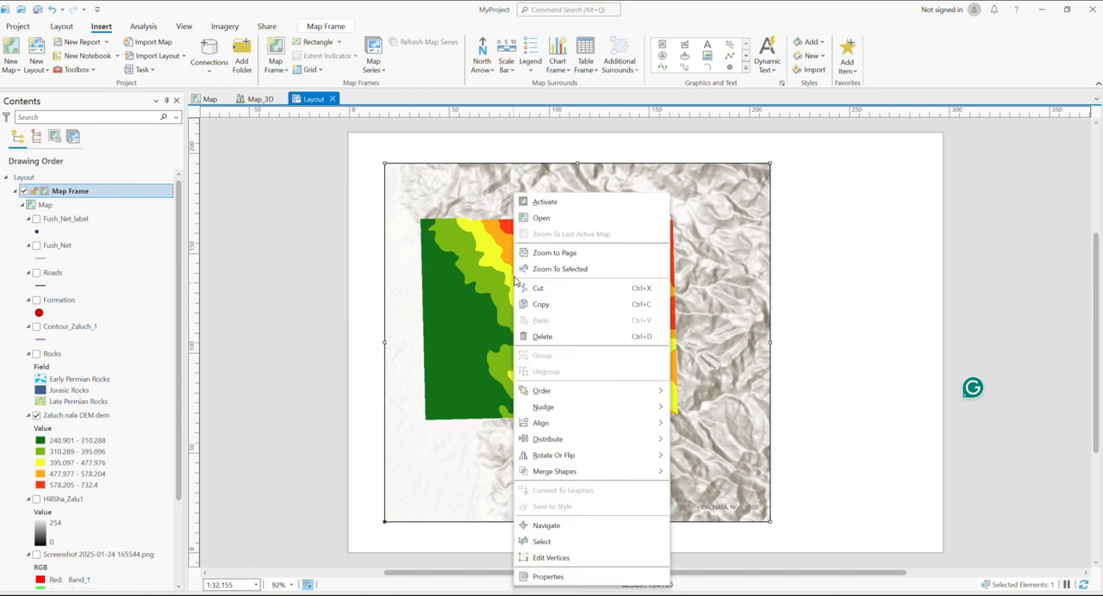
left_click(543, 204)
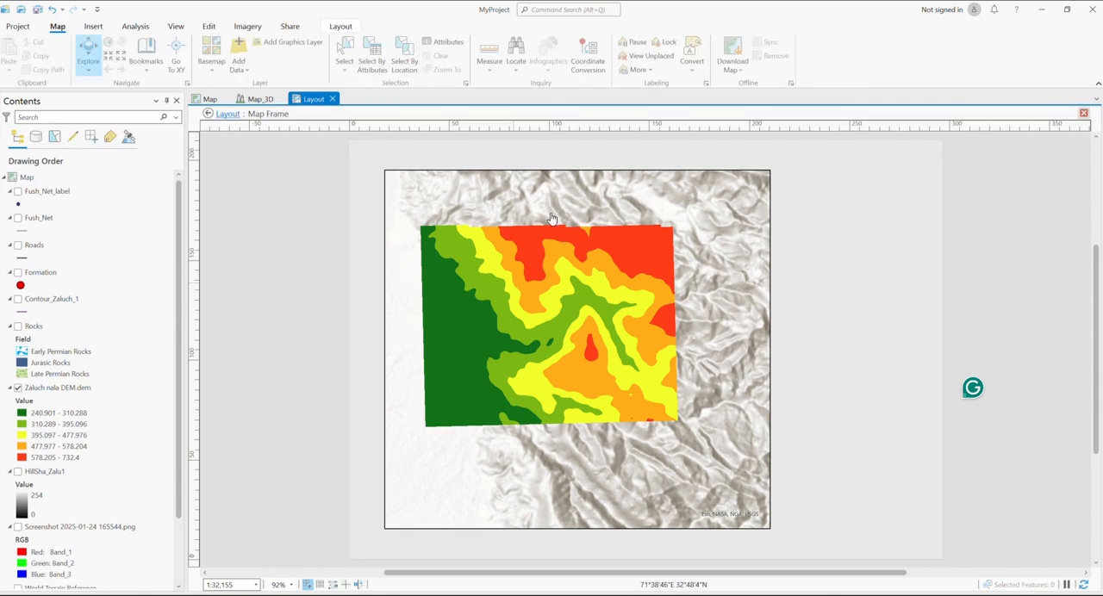
left_click_drag(563, 321, 571, 328)
scroll(497, 319, "up", 2)
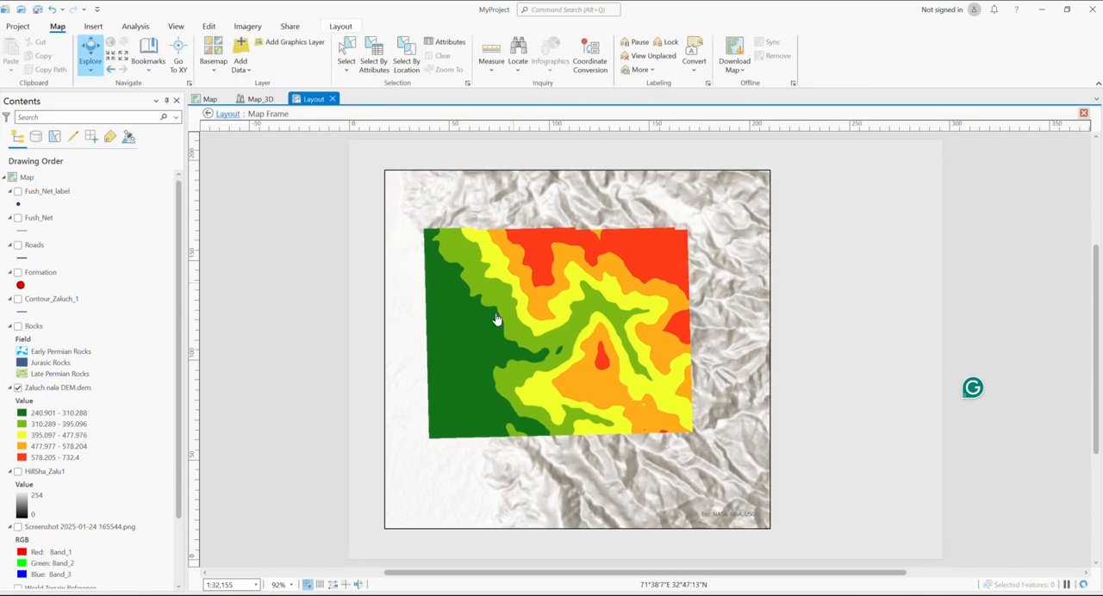
scroll(498, 319, "down", 2)
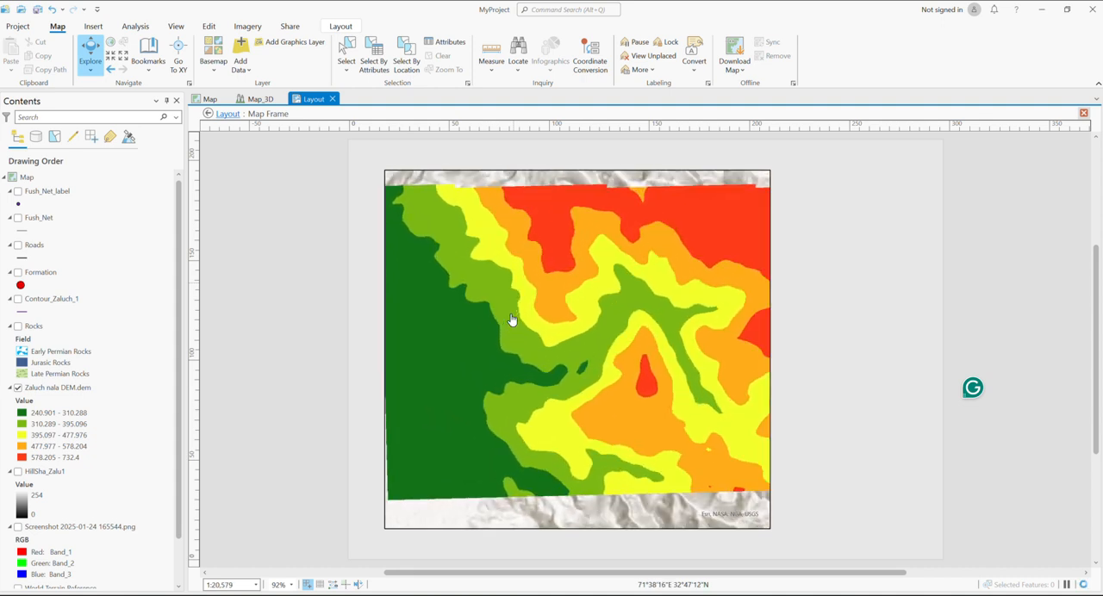
scroll(511, 320, "down", 2)
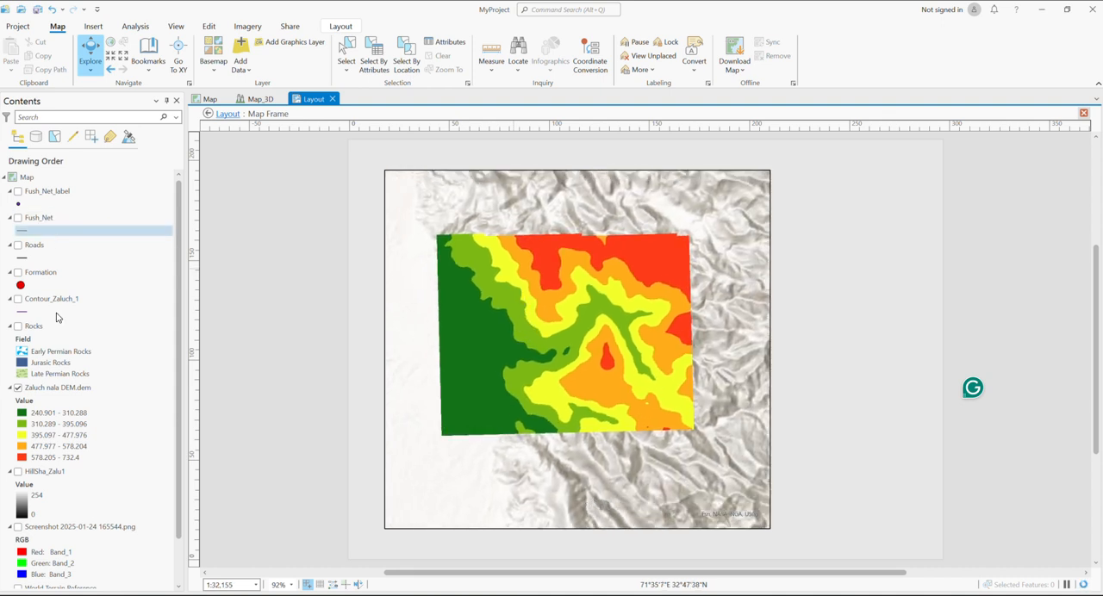
Hide the Zaluch nala DEM.dem layer, show the Rocks layer and center the rock polygons in the map frame
left_click(18, 389)
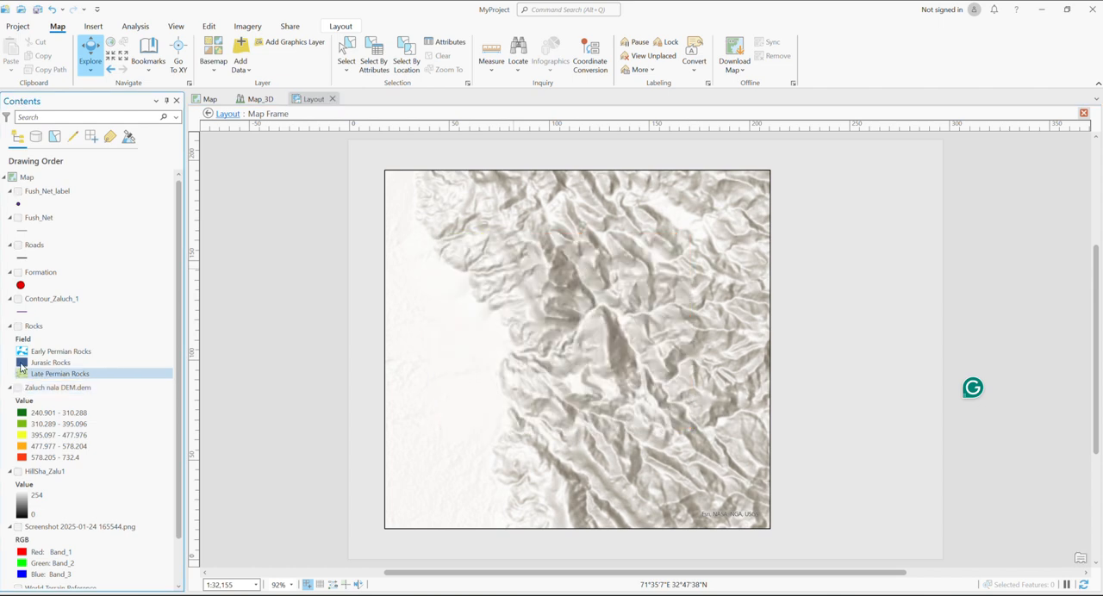
left_click(18, 327)
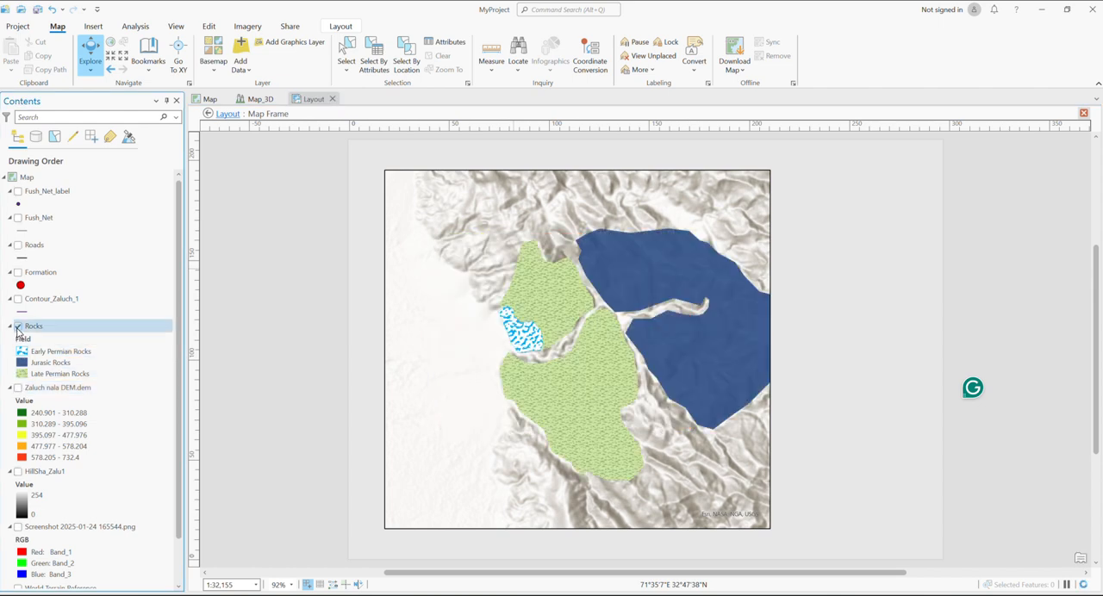
left_click_drag(586, 360, 525, 354)
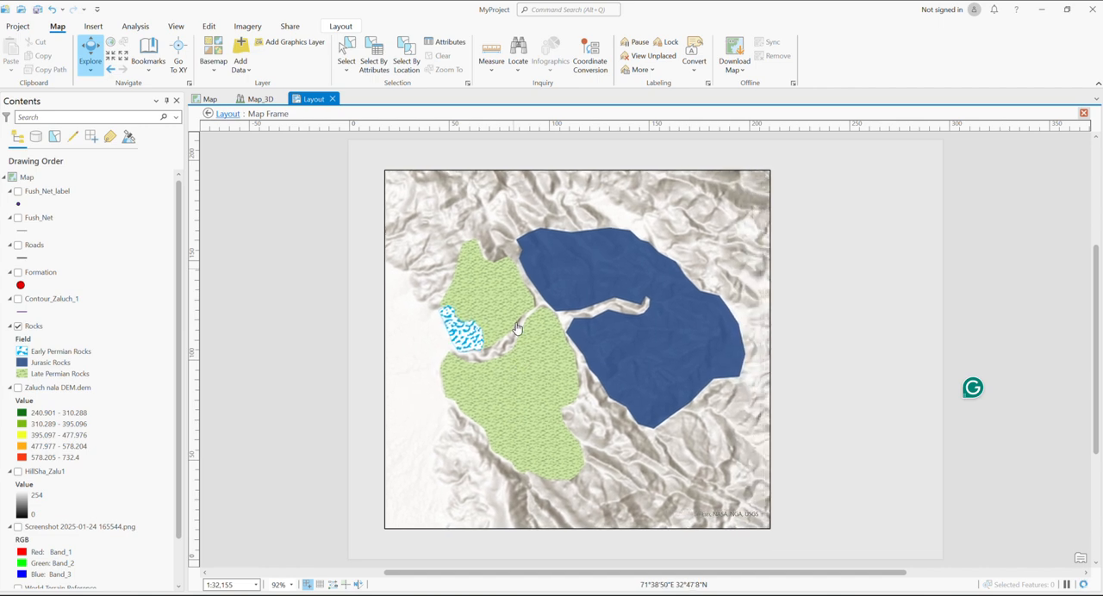
Show the Formation layer over the rocks with Roads hidden, and end the map frame's activation
left_click(17, 246)
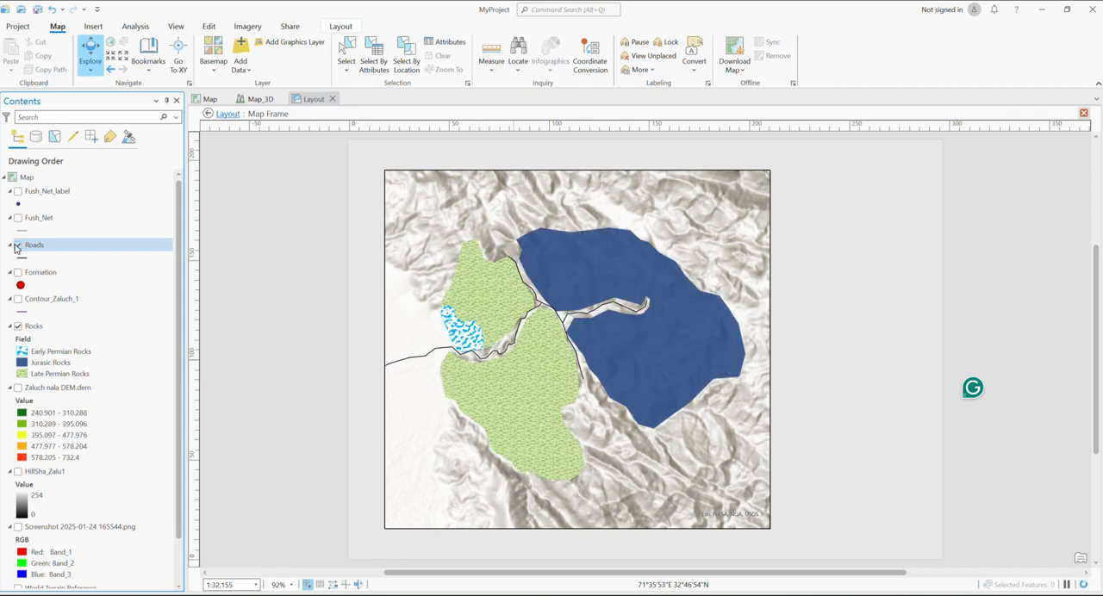
left_click(18, 246)
left_click(19, 273)
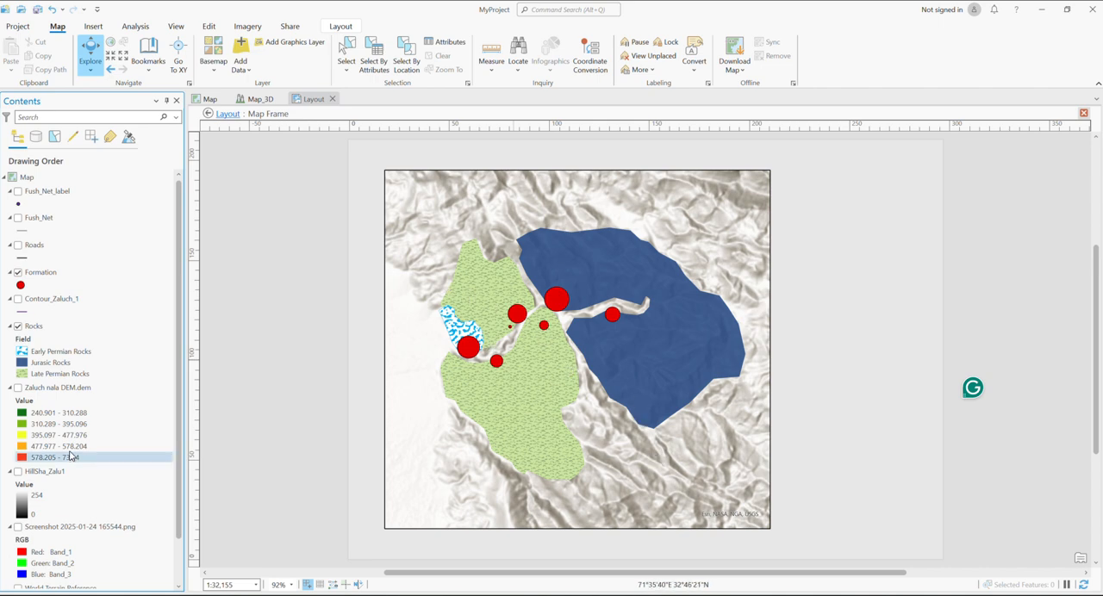
scroll(69, 452, "down", 2)
scroll(69, 457, "up", 2)
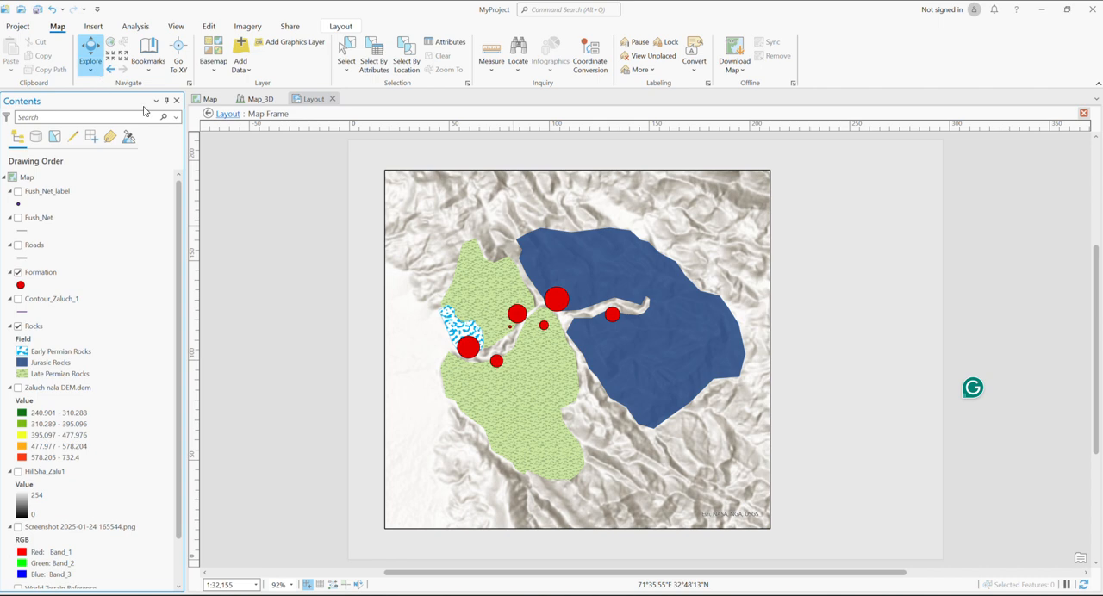
left_click(340, 26)
left_click(87, 51)
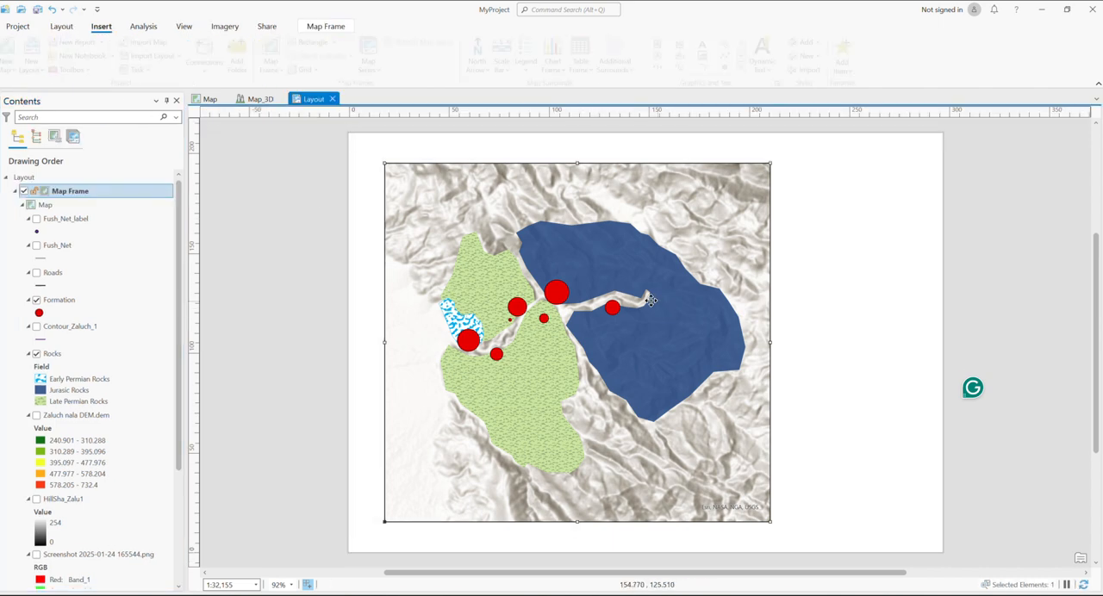
left_click(819, 319)
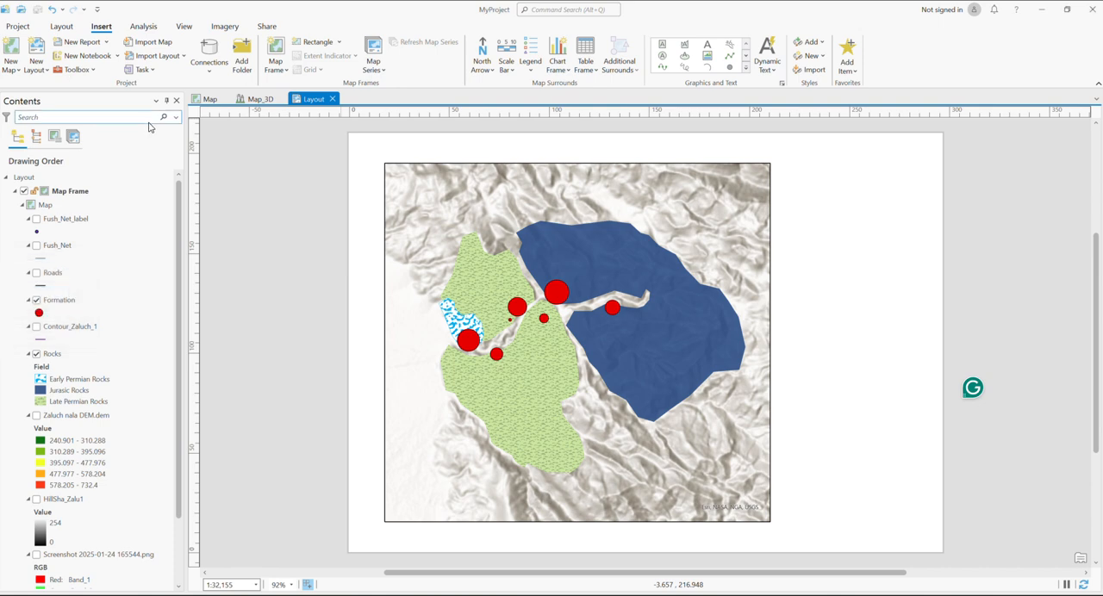
Create a new map, frame Pakistan and the Himalaya at 1:15,639,615 and hide its World Topographic Map layer
left_click(14, 72)
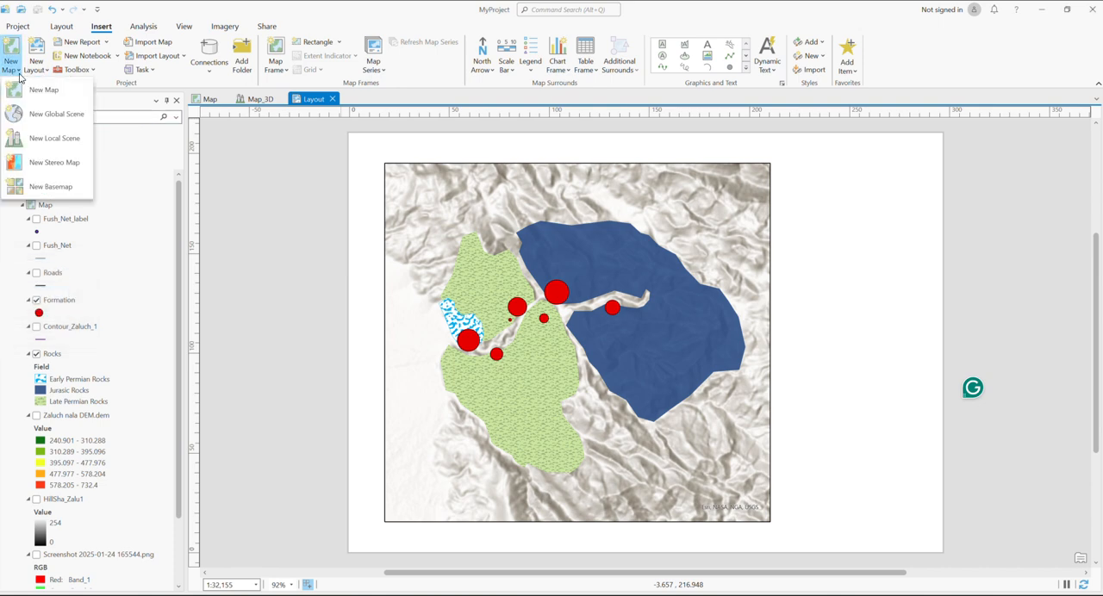
left_click(51, 91)
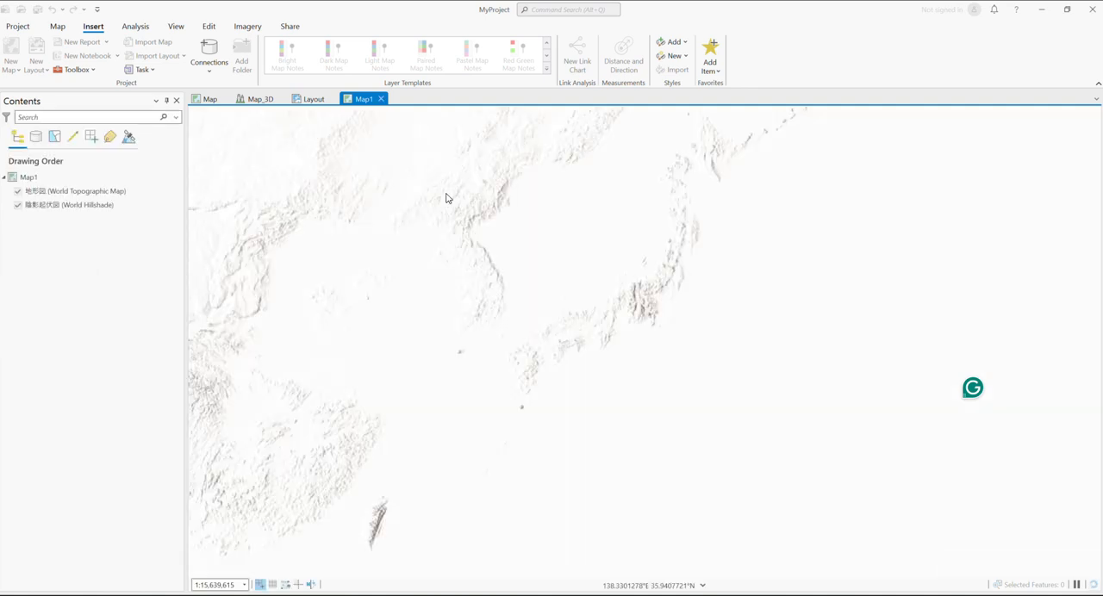
scroll(552, 239, "down", 2)
left_click_drag(552, 238, 774, 279)
left_click_drag(507, 272, 807, 213)
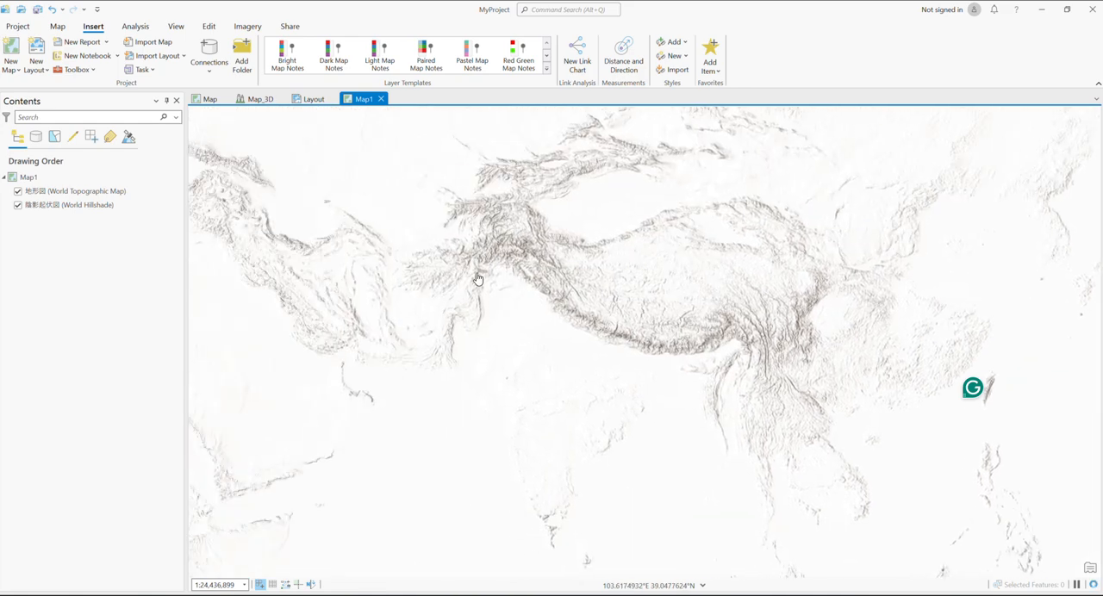
mouse_move(581, 266)
left_mouse_down()
mouse_move(585, 348)
mouse_move(599, 269)
left_mouse_up()
scroll(588, 350, "up", 2)
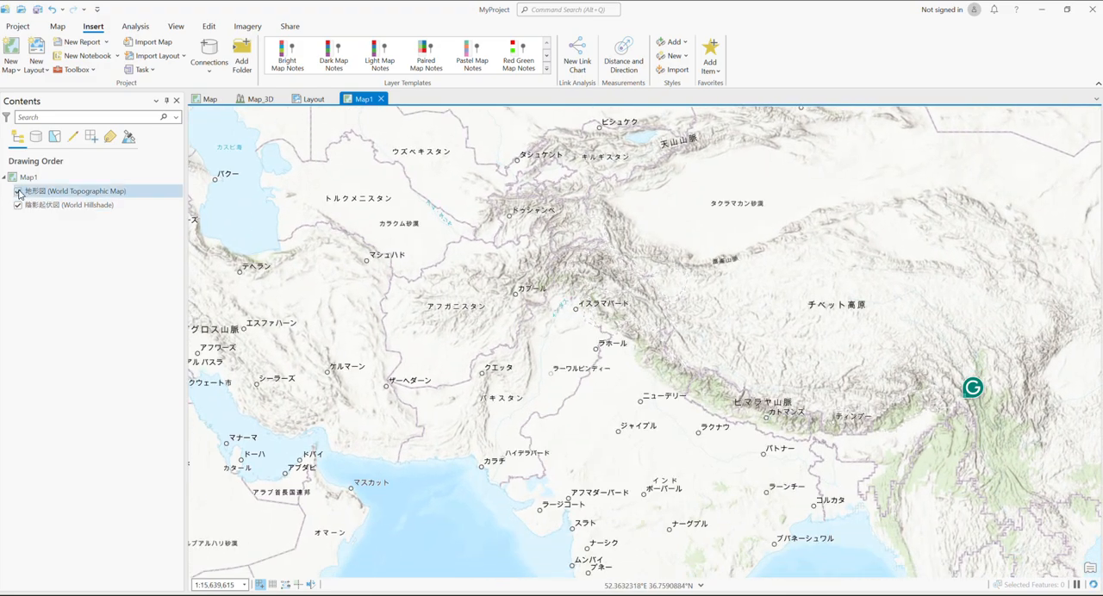
left_click(17, 192)
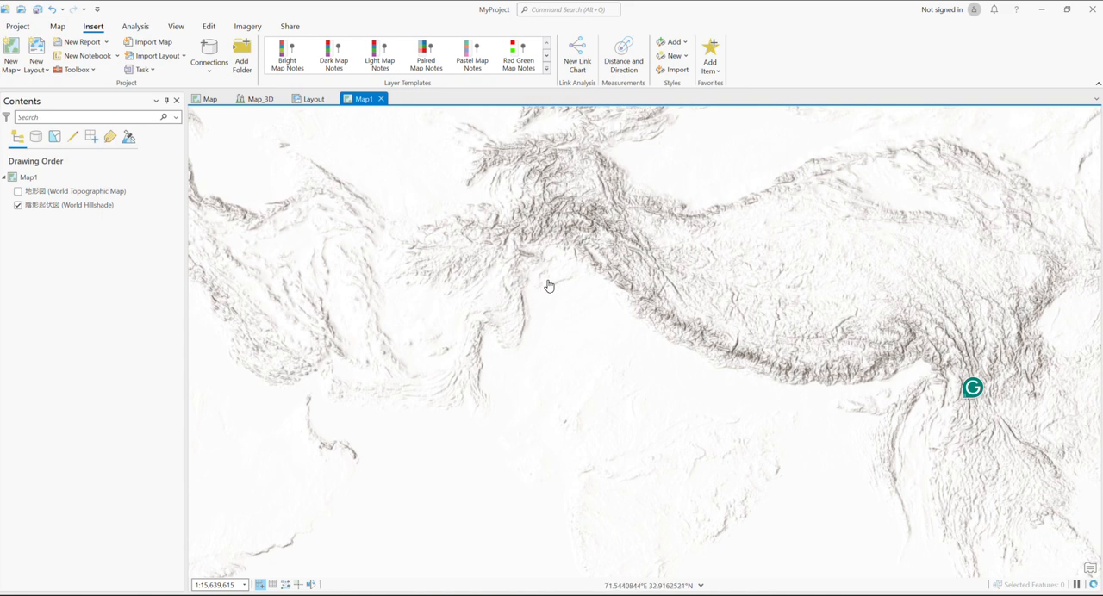
left_click(312, 100)
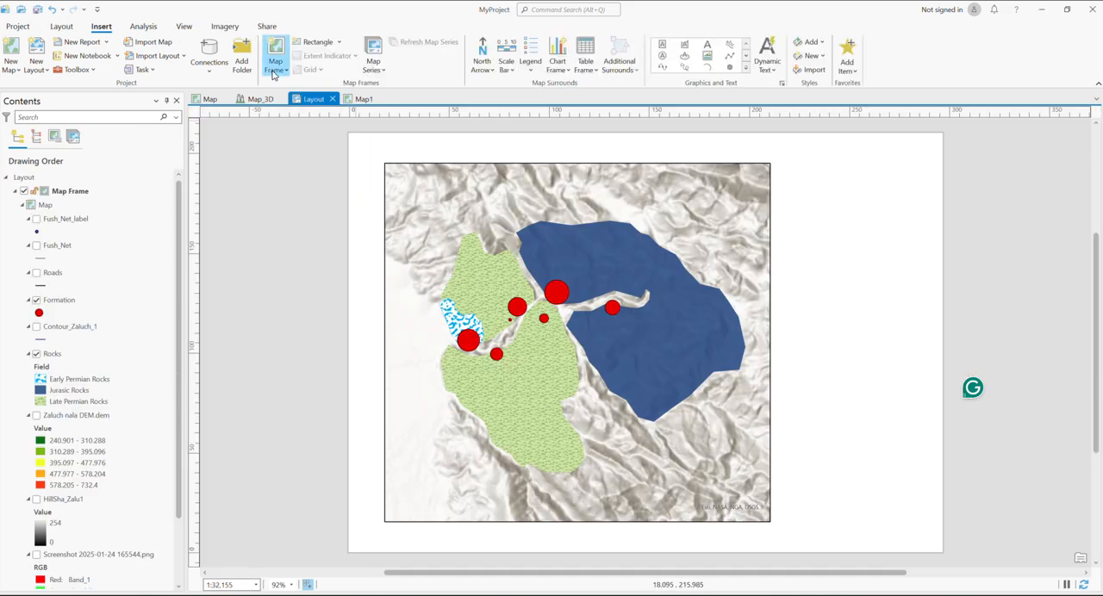
left_click(276, 65)
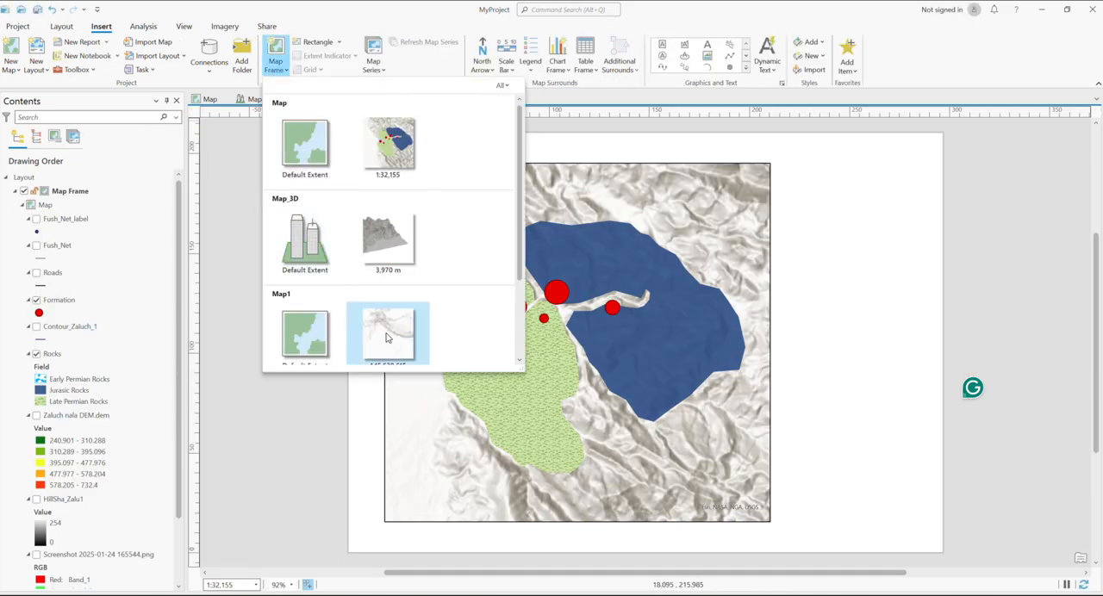
scroll(386, 338, "down", 2)
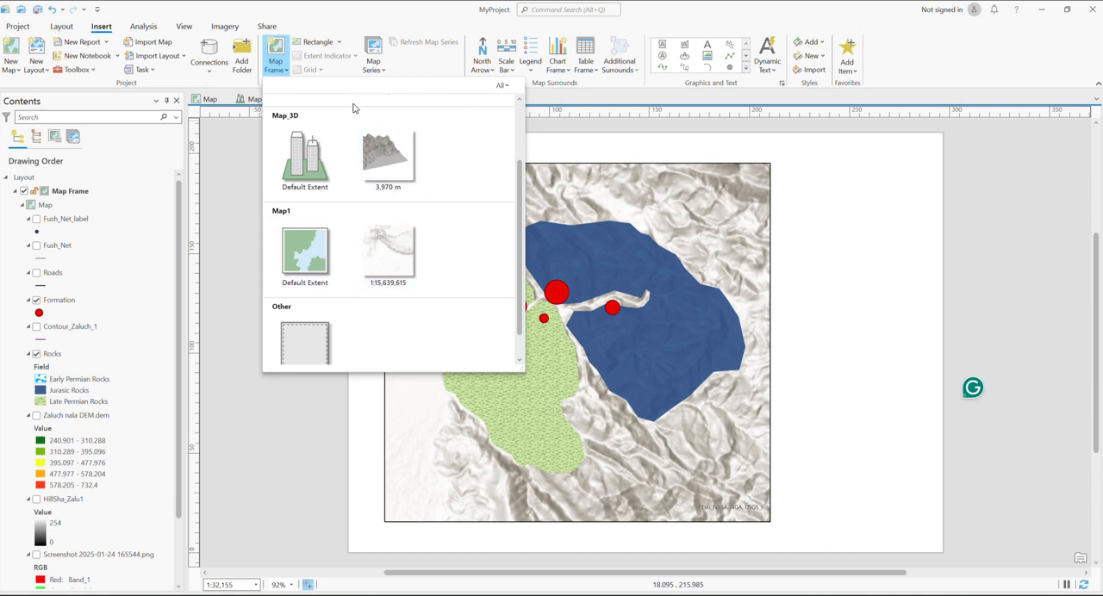
left_click(214, 129)
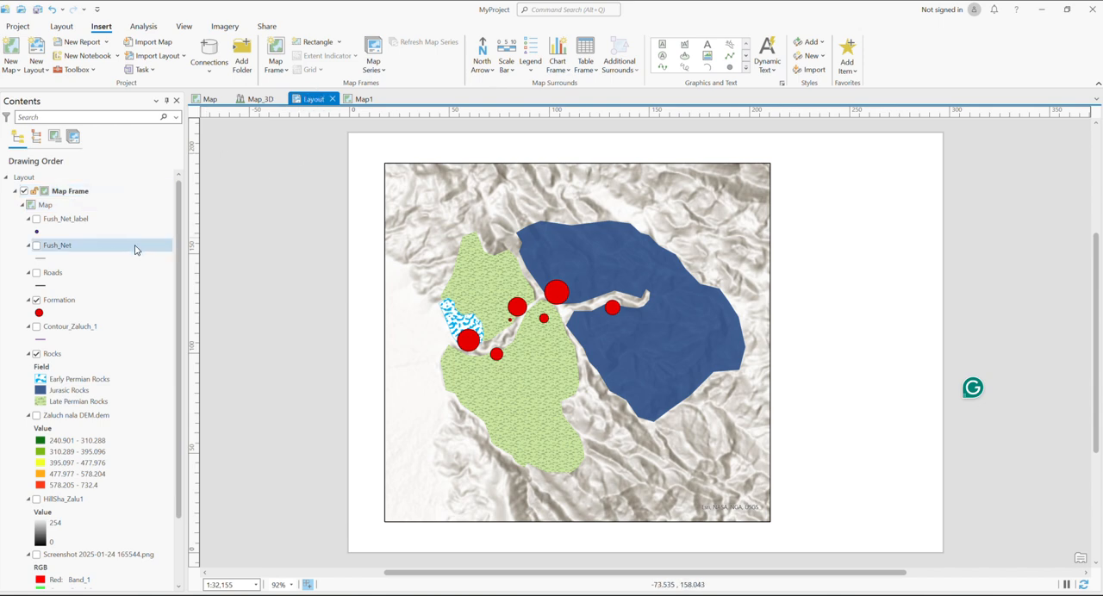
scroll(87, 278, "down", 2)
scroll(89, 279, "up", 2)
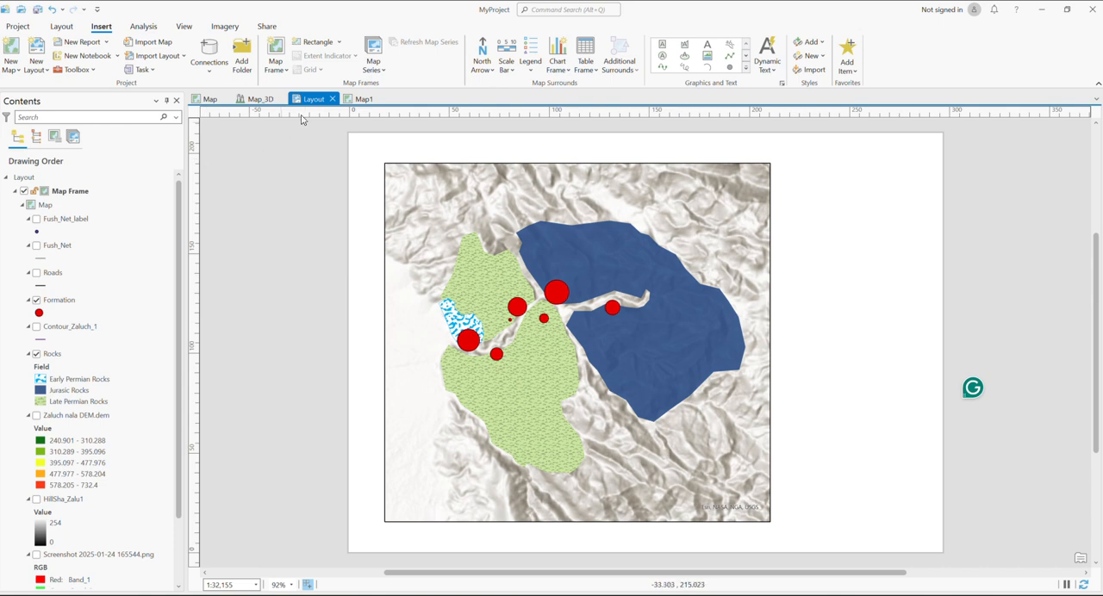
Rename the new Map1 map as Study Area Location
left_click(353, 101)
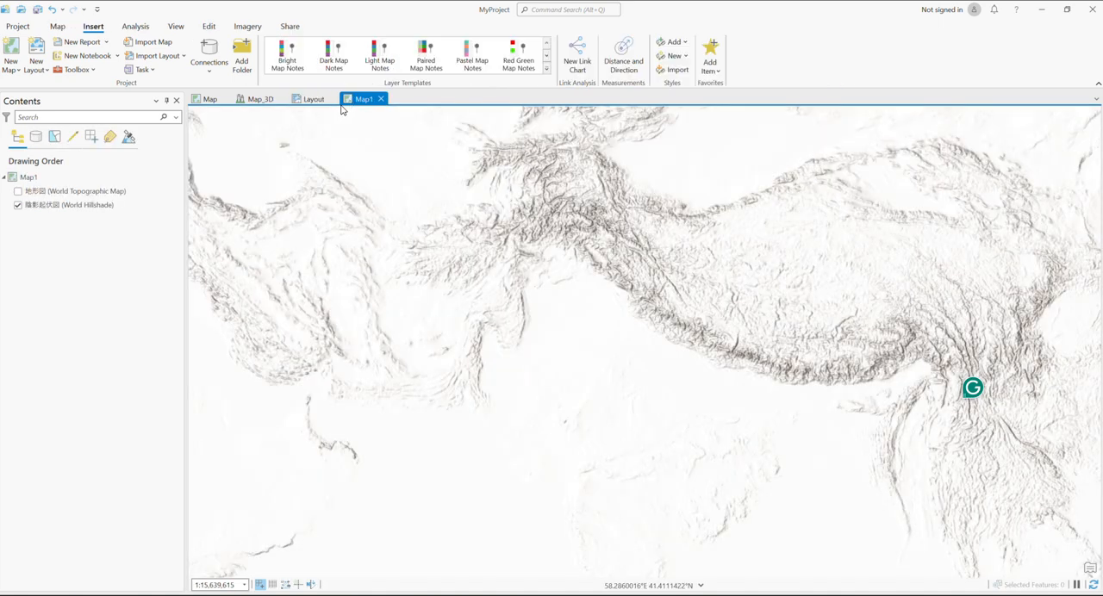
left_click(30, 179)
key("F2")
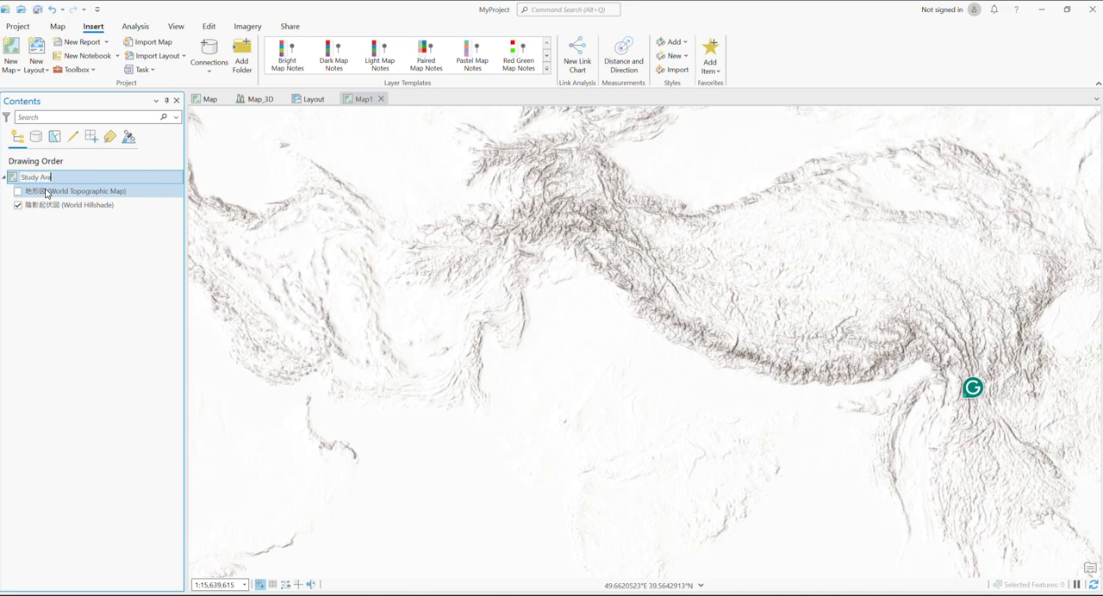
type("Study Area Location")
key("Return")
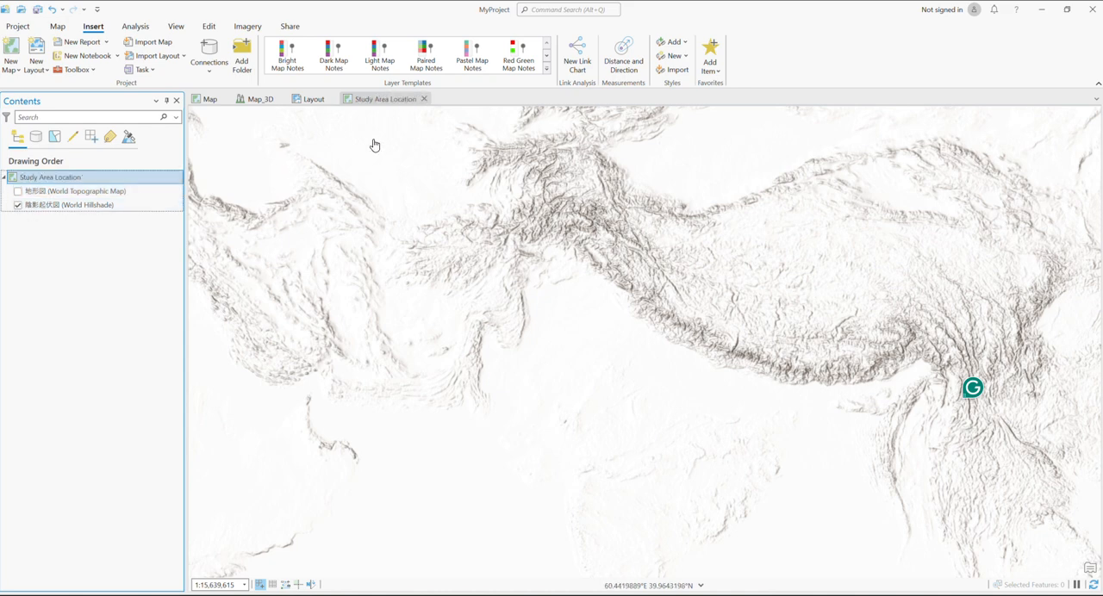
Insert a map frame of the 1:15,639,615 Study Area Location view, about 72 mm wide and 62 mm high, at the layout page's upper right
left_click(303, 99)
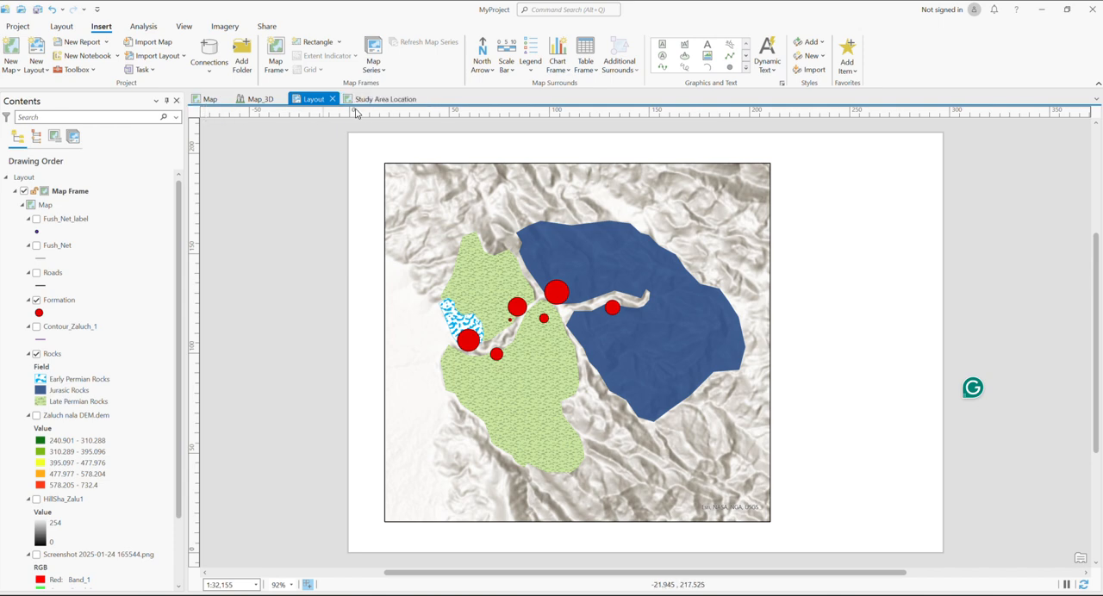
left_click(276, 62)
scroll(346, 251, "down", 1)
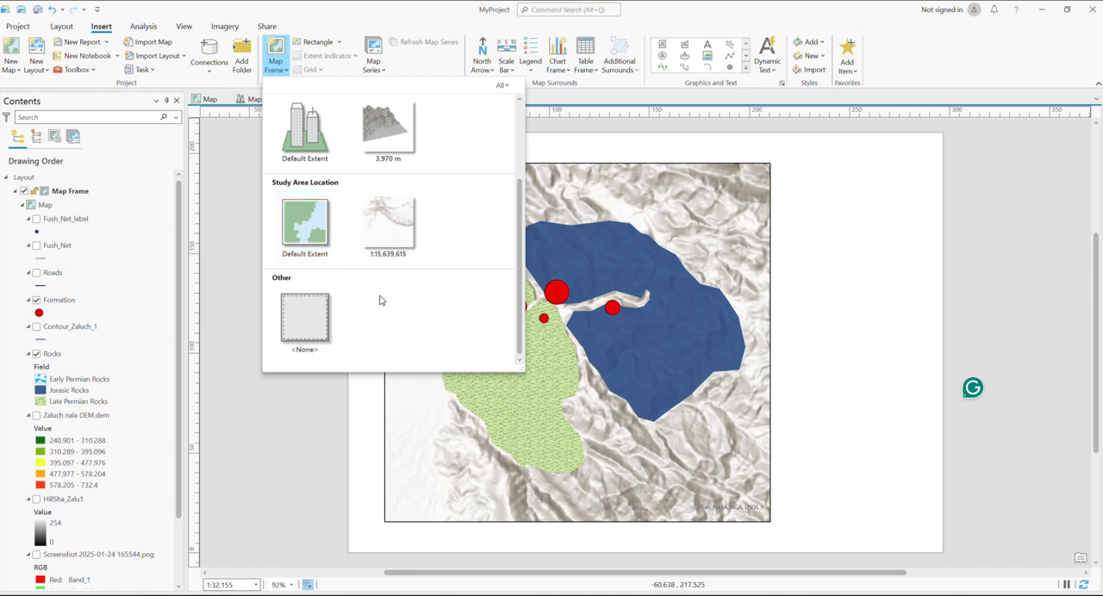
scroll(382, 297, "up", 3)
scroll(384, 245, "down", 1)
scroll(387, 241, "down", 1)
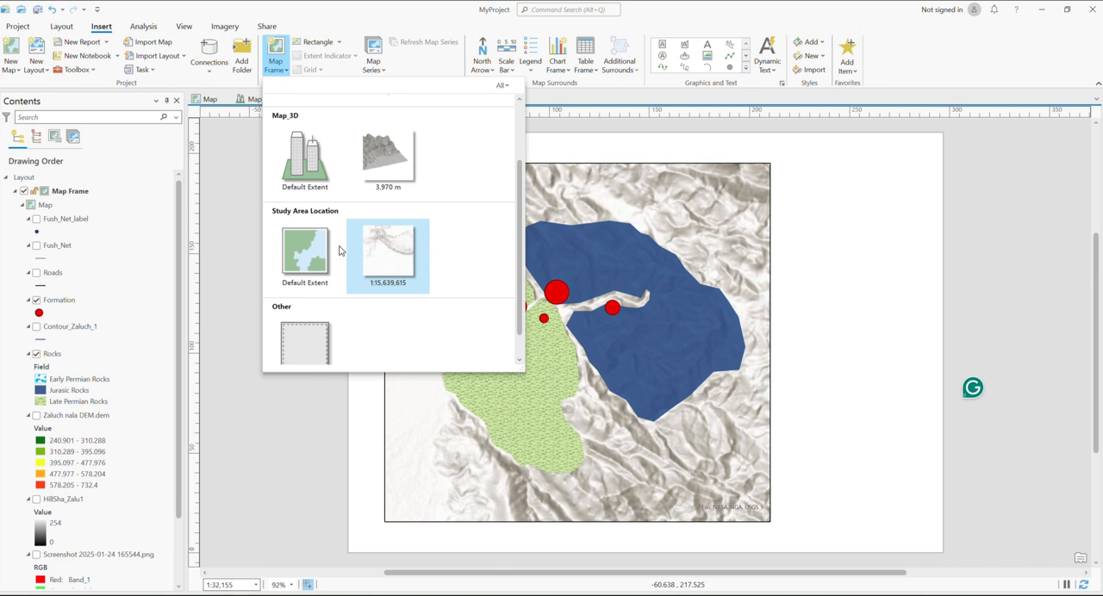
left_click(390, 259)
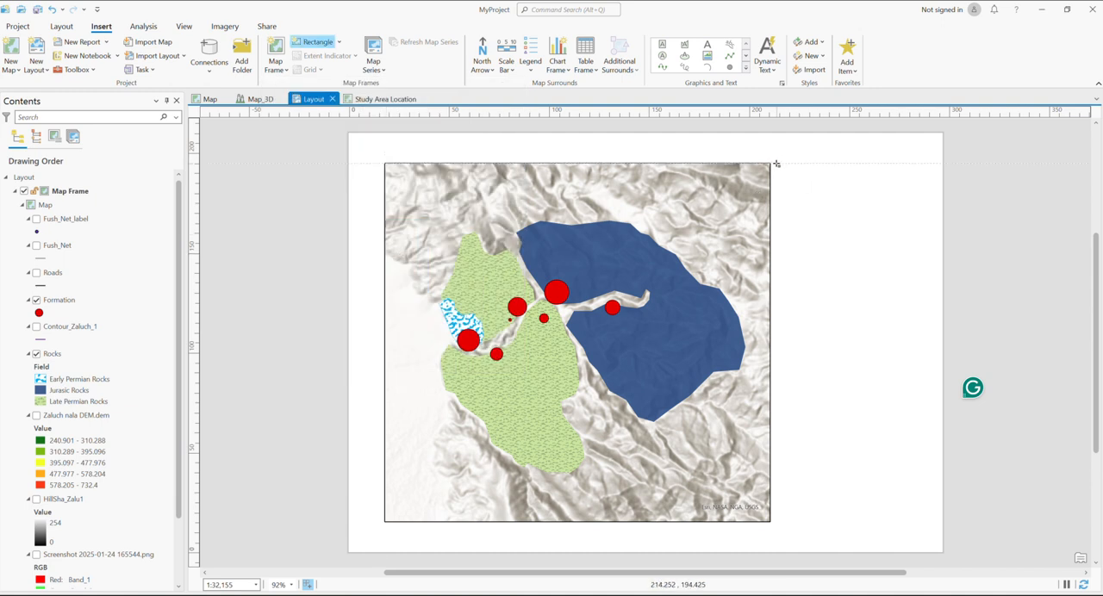
left_click_drag(791, 163, 936, 287)
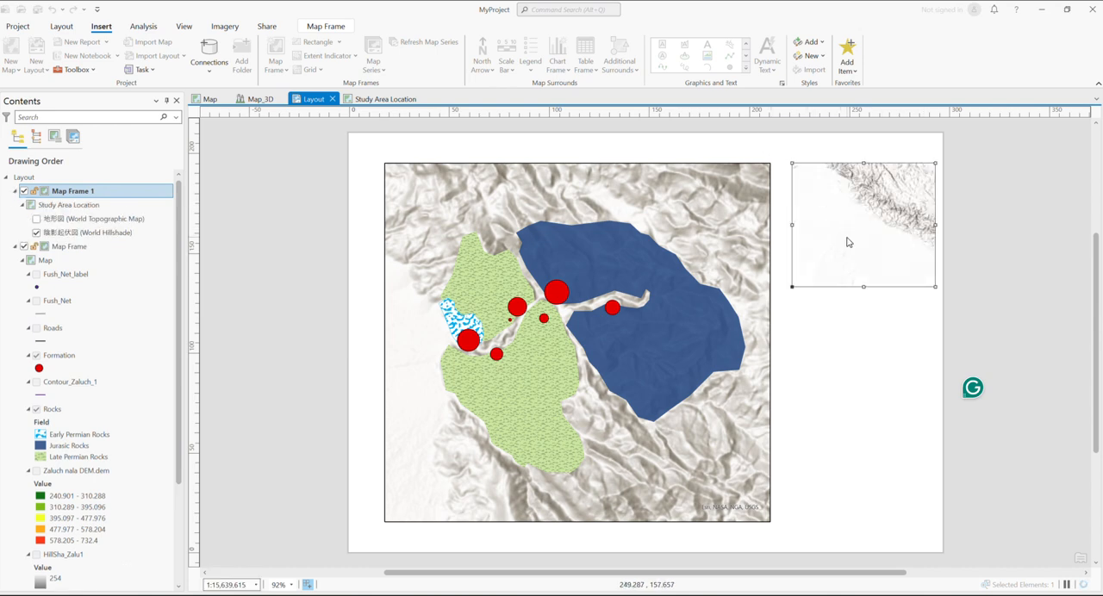
mouse_move(842, 244)
left_mouse_down()
mouse_move(882, 216)
mouse_move(839, 244)
left_mouse_up()
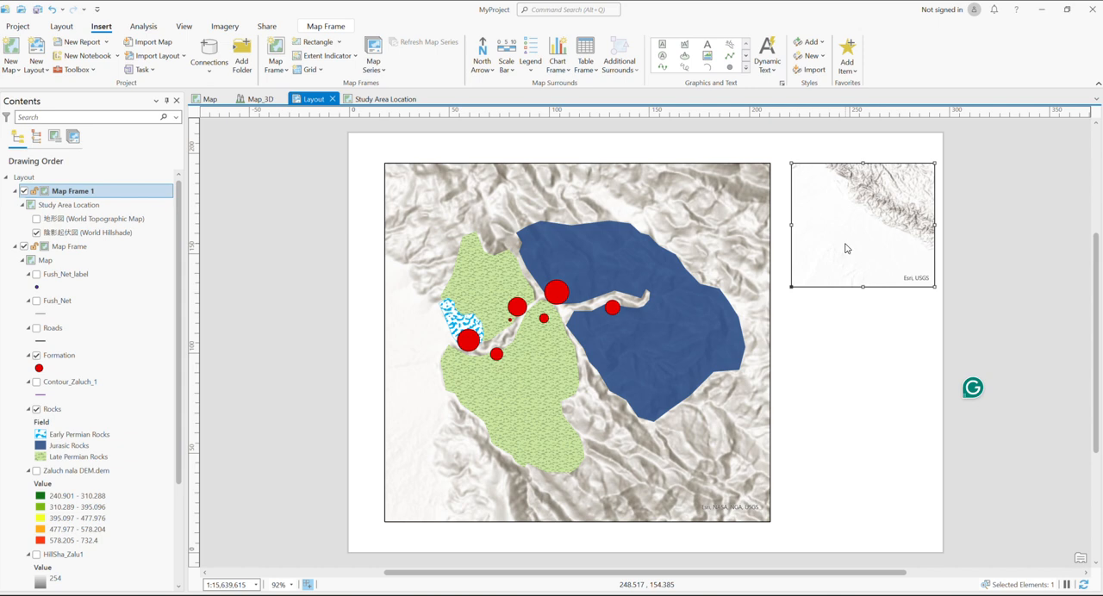
Activate the Study Area Location inset frame, reframe it over northern Pakistan at 1:21,477,743, and end its activation
right_click(845, 248)
left_click(880, 205)
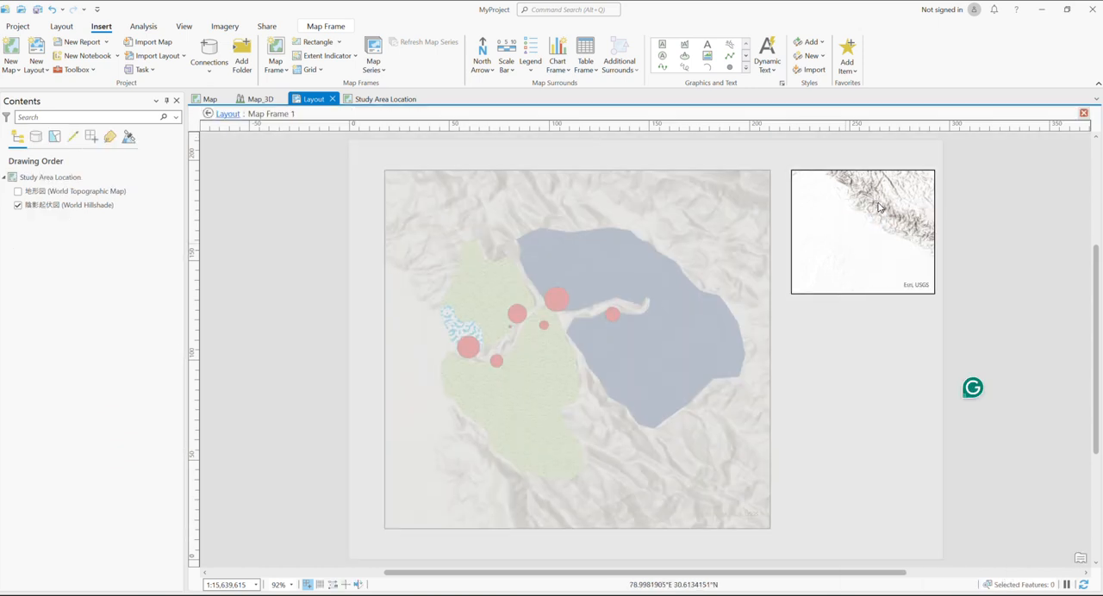
scroll(852, 246, "down", 3)
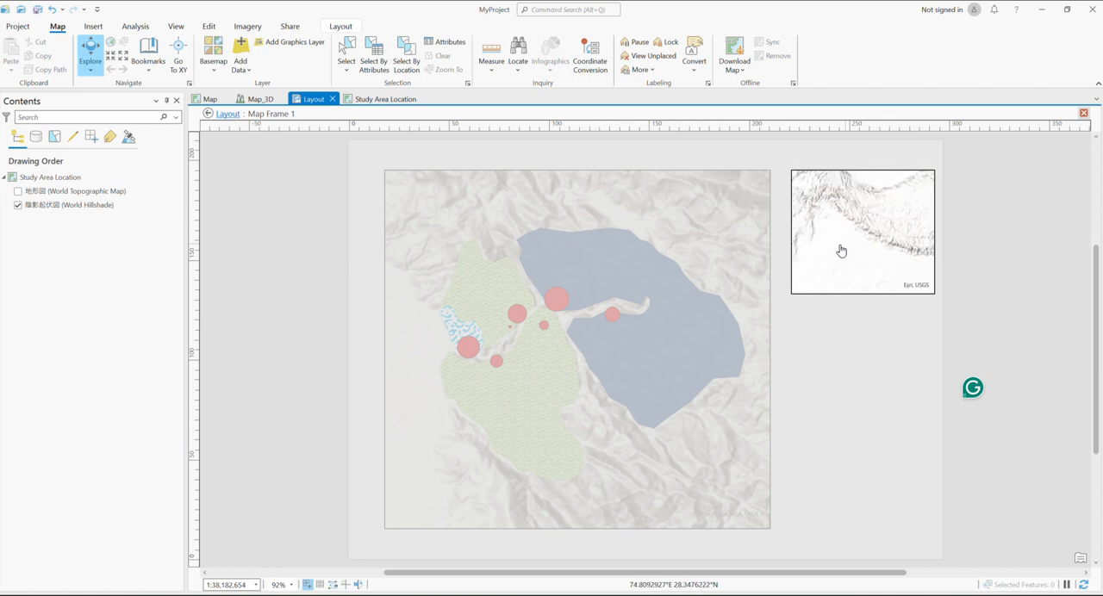
scroll(842, 239, "up", 8)
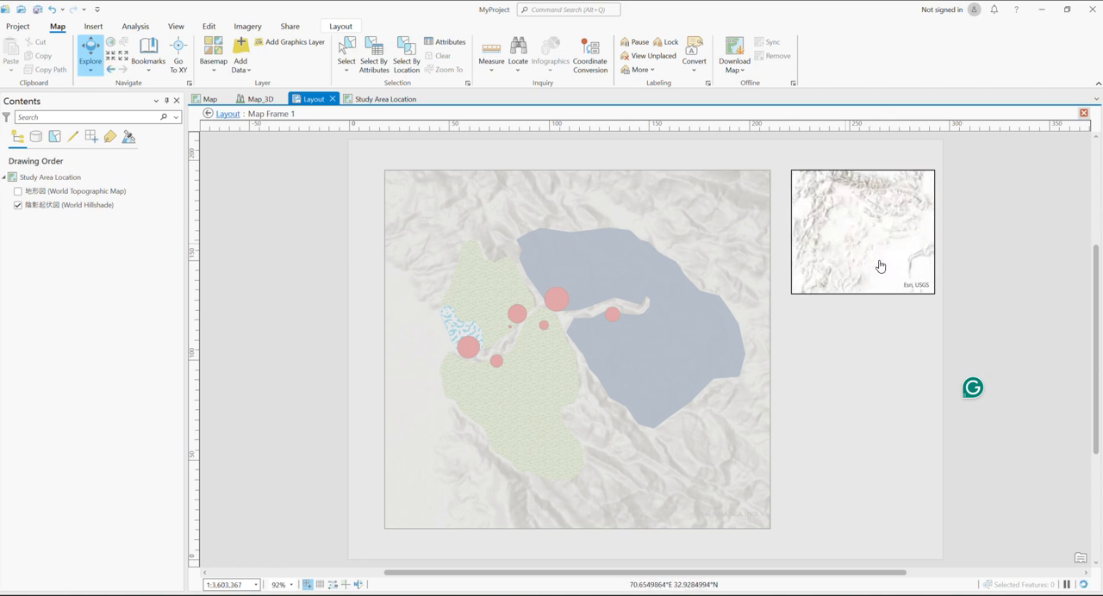
scroll(860, 224, "up", 5)
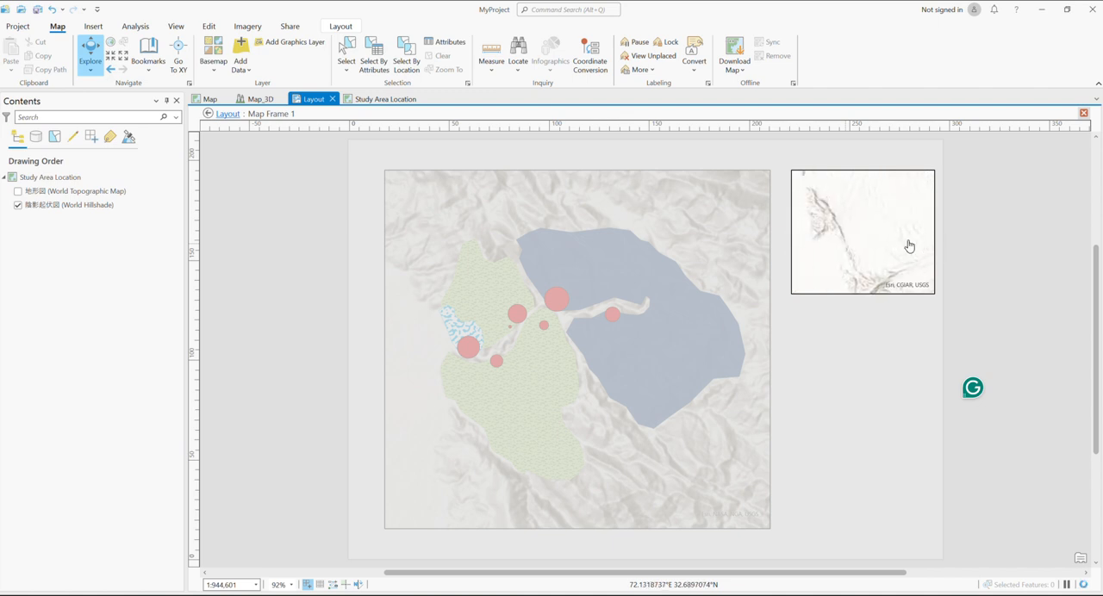
scroll(868, 268, "up", 5)
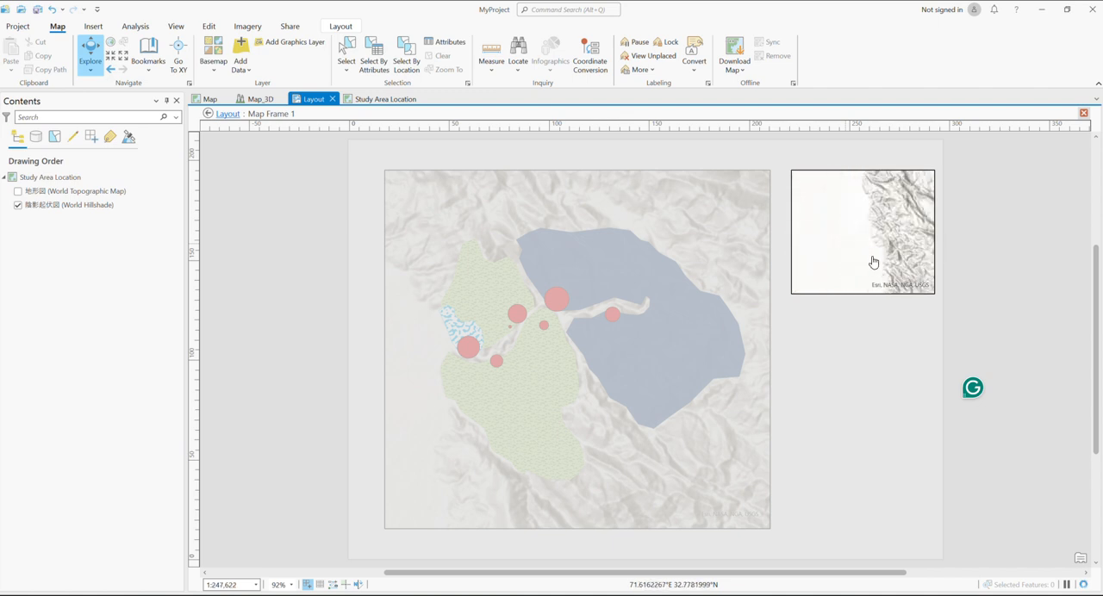
scroll(824, 224, "down", 7)
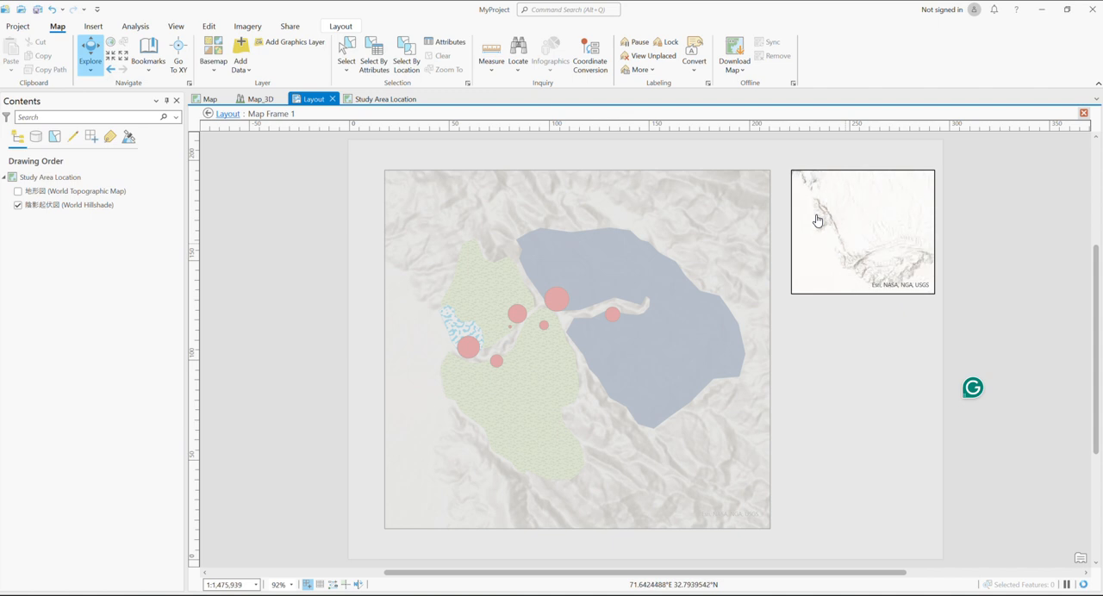
scroll(850, 227, "down", 5)
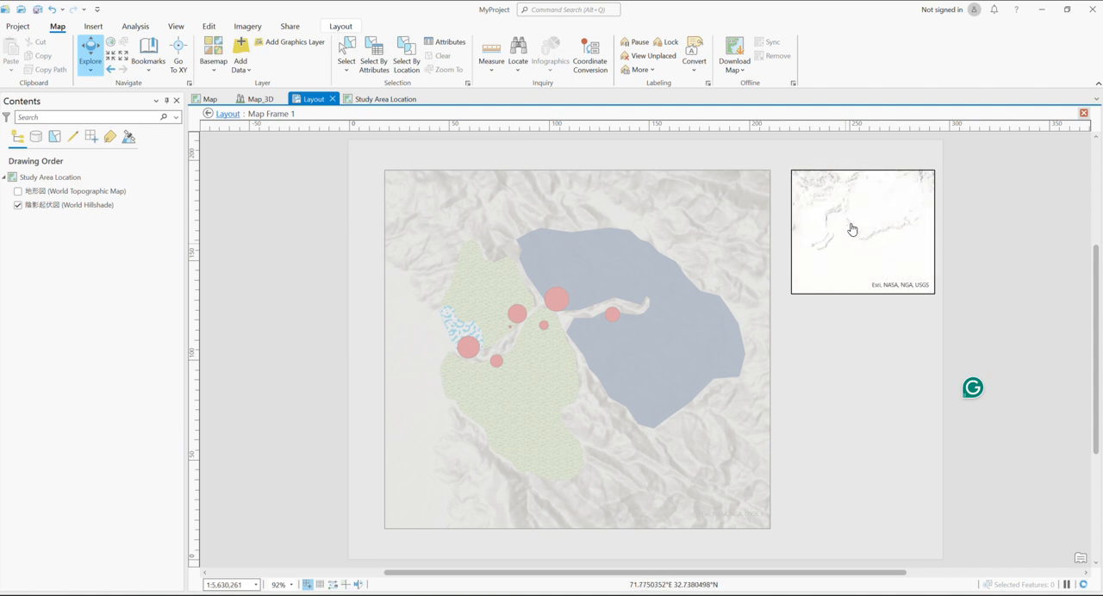
scroll(851, 228, "down", 6)
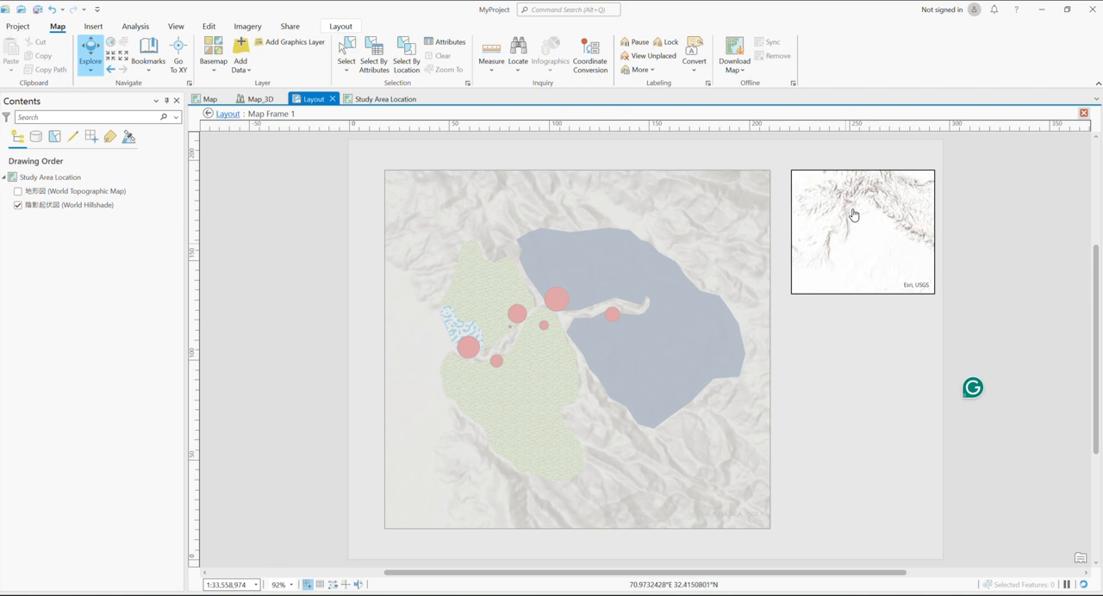
scroll(853, 212, "up", 2)
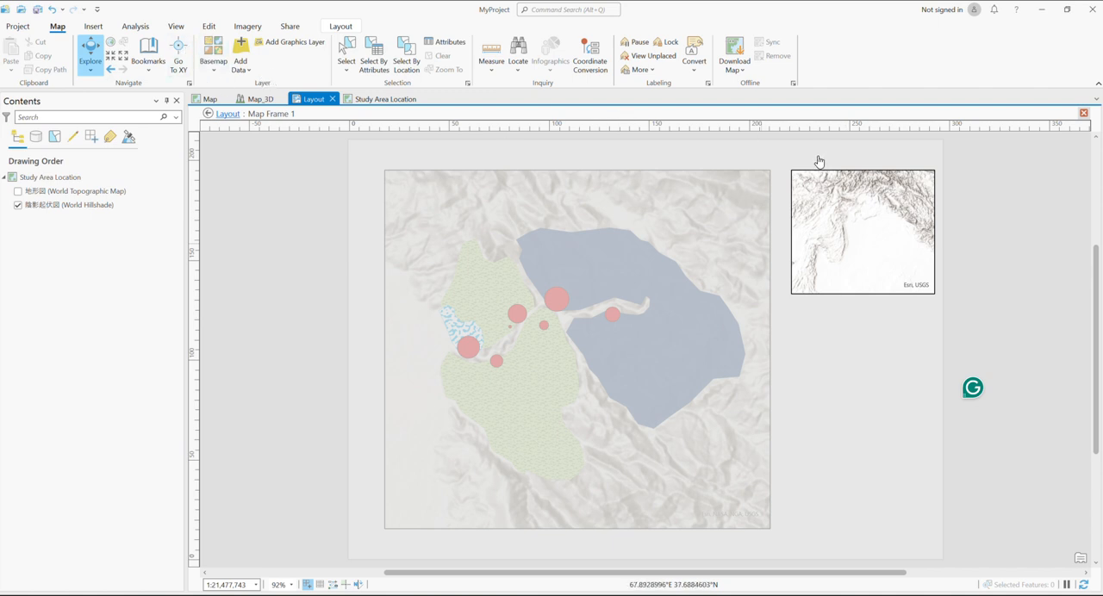
right_click(832, 229)
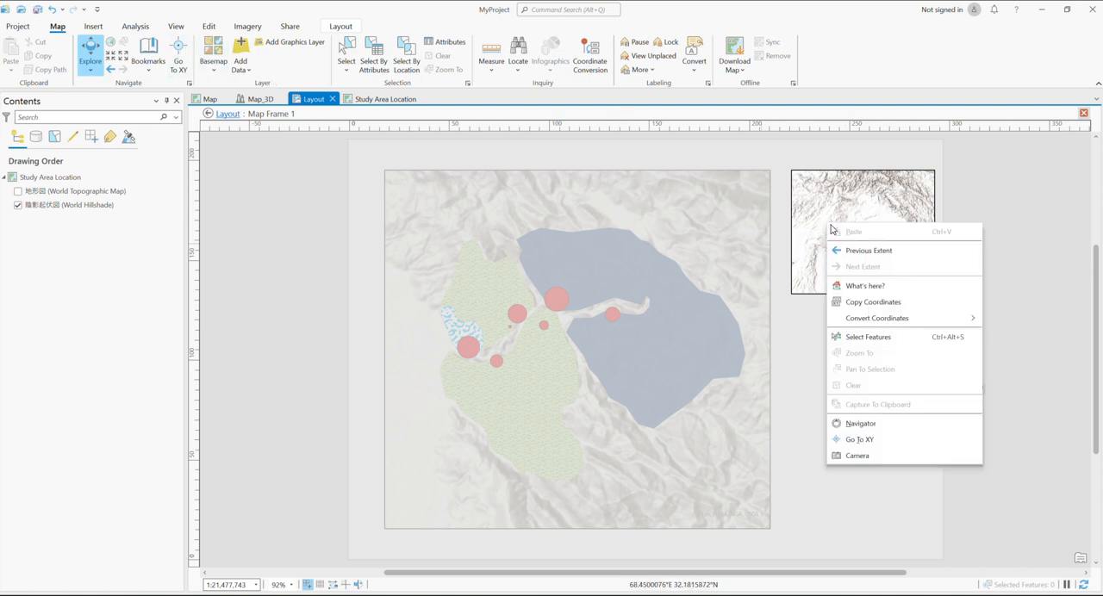
left_click(339, 28)
left_click(82, 60)
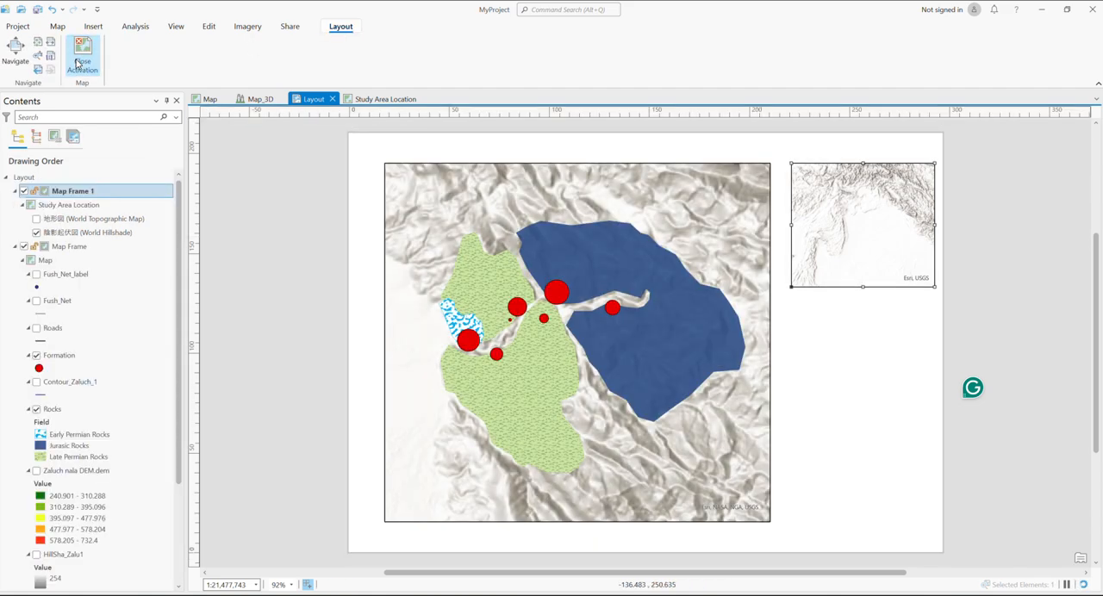
Show the World Topographic Map layer in the Study Area Location map and shift its layout frame slightly toward the main map frame
left_click(385, 99)
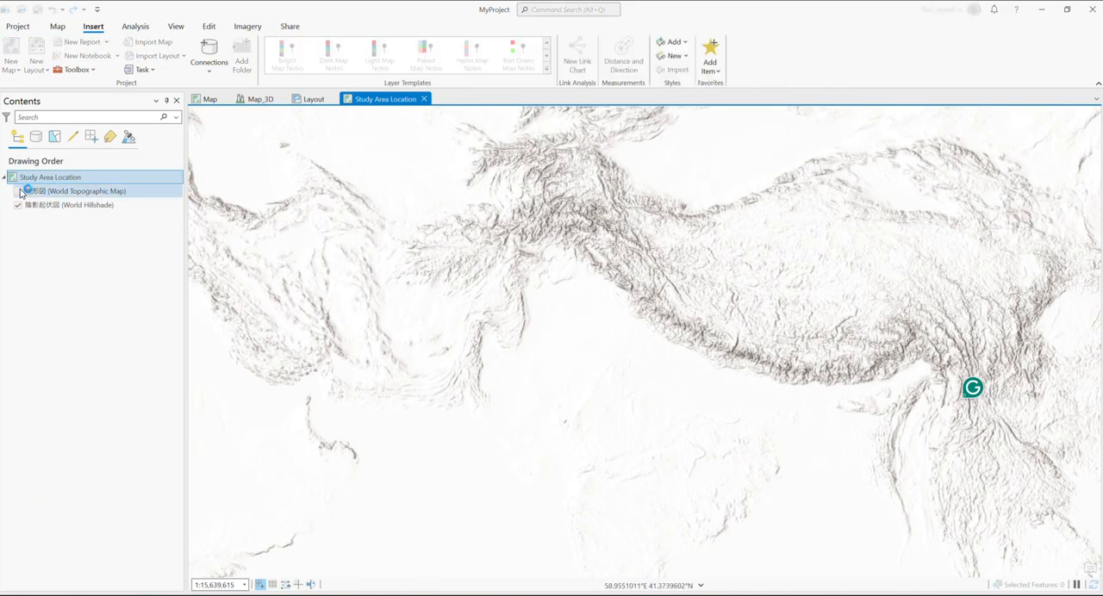
left_click(21, 192)
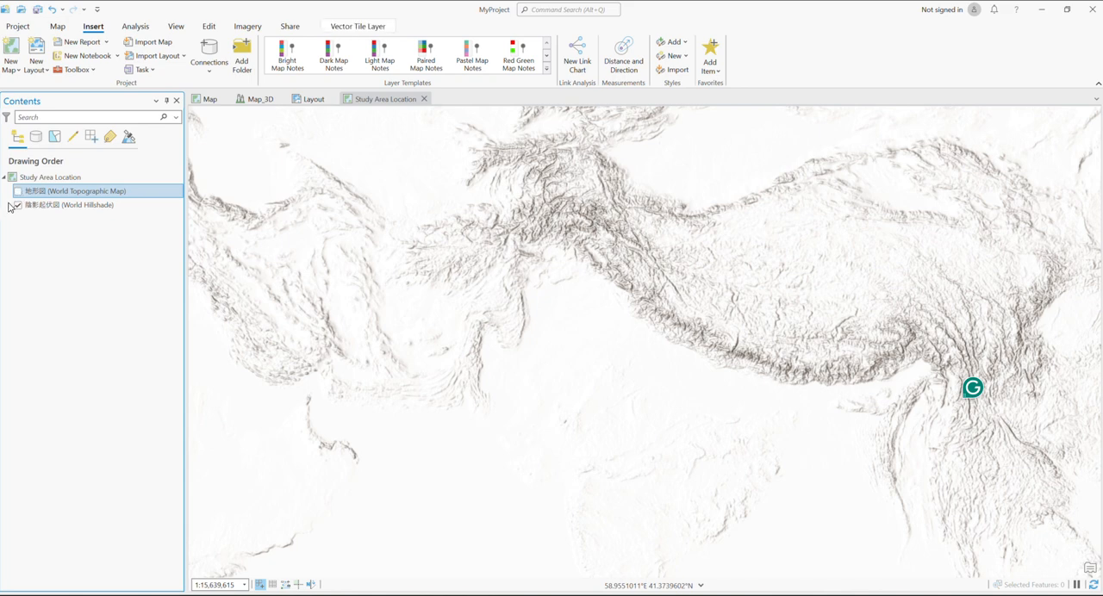
left_click(321, 100)
left_click(913, 231)
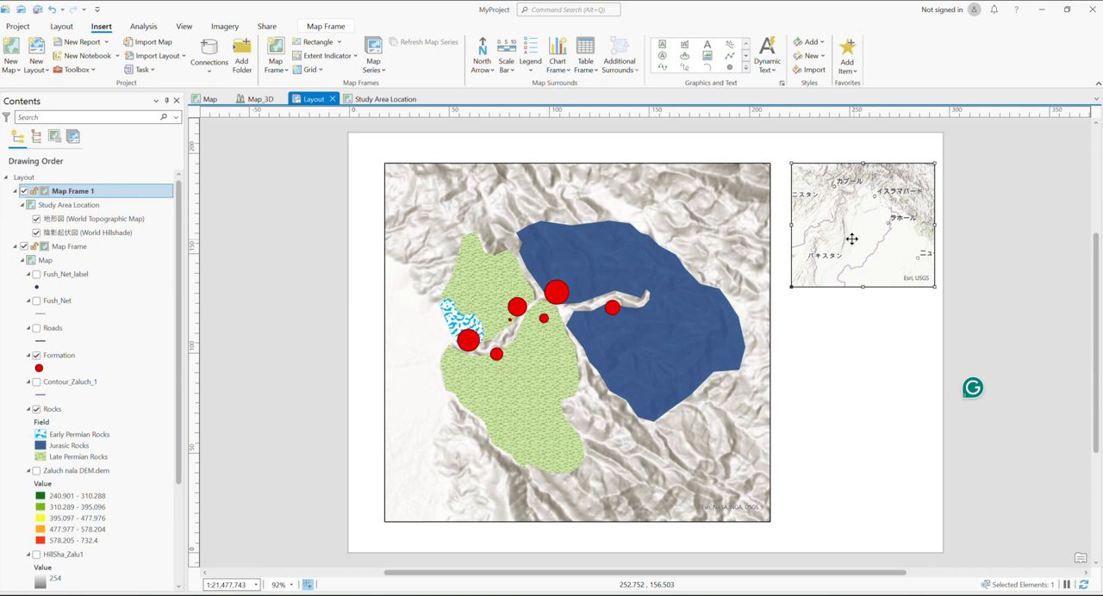
mouse_move(852, 239)
left_mouse_down()
mouse_move(862, 239)
mouse_move(834, 235)
mouse_move(845, 239)
left_mouse_up()
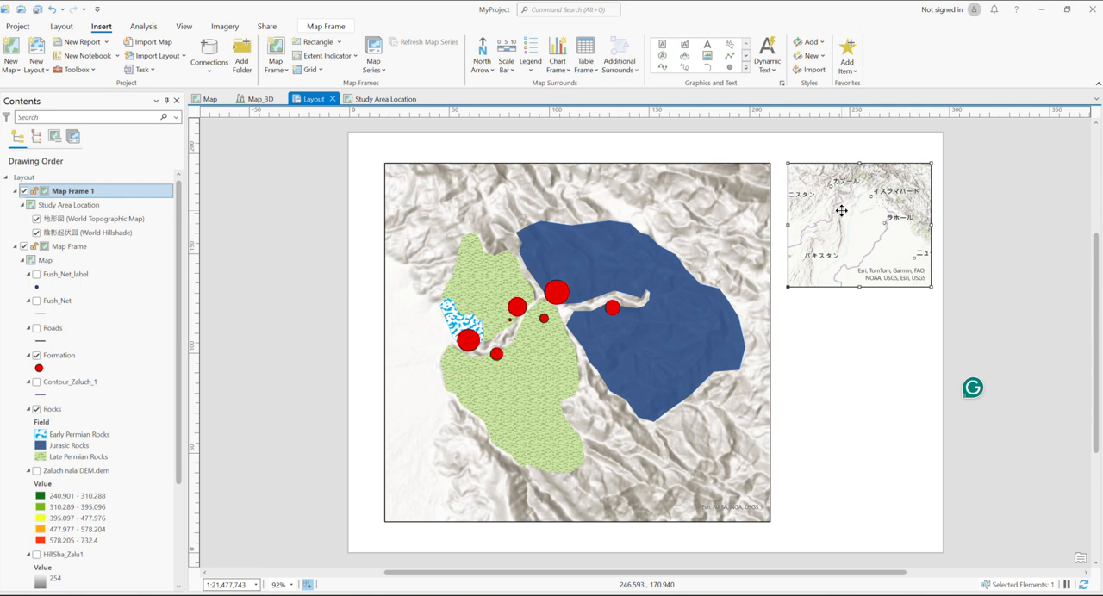
Activate the Study Area Location inset, reframe it on Pakistan down to Karachi at 1:33,558,974, and end its activation
right_click(843, 216)
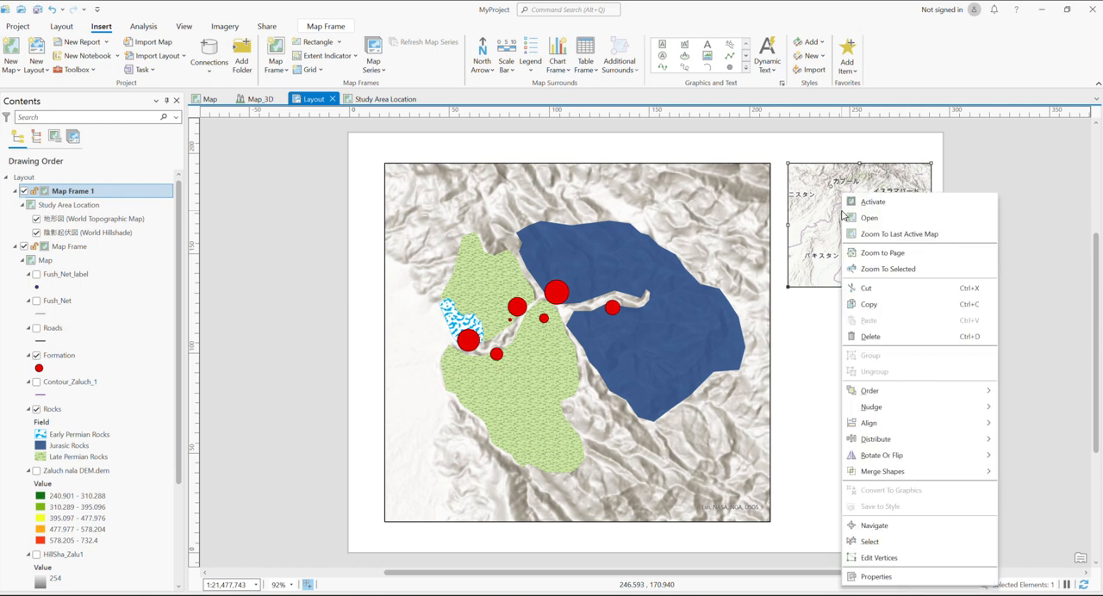
left_click(888, 205)
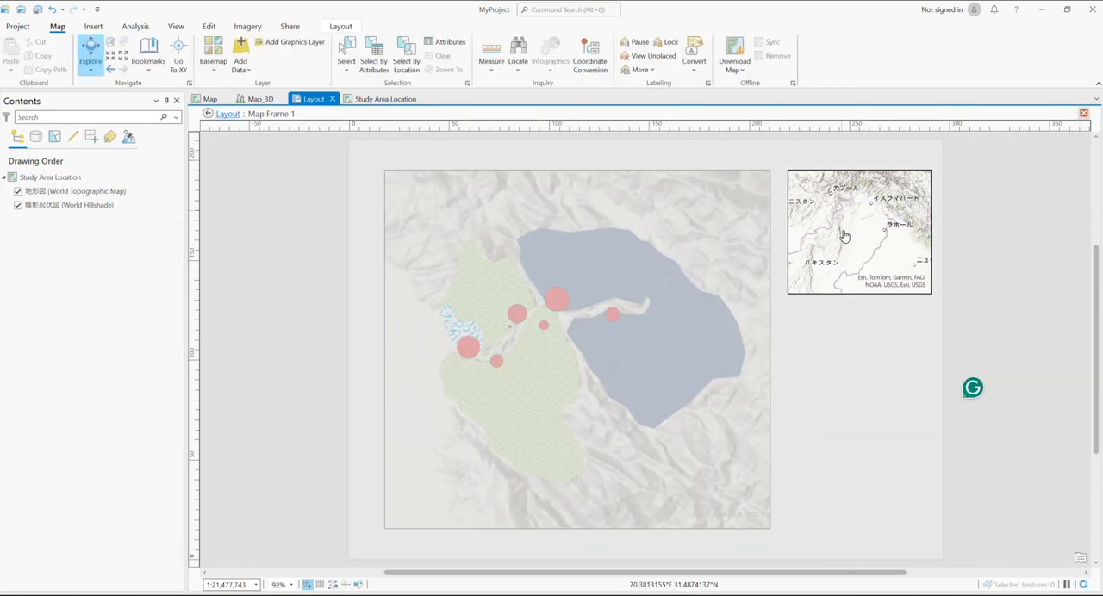
scroll(844, 233, "down", 2)
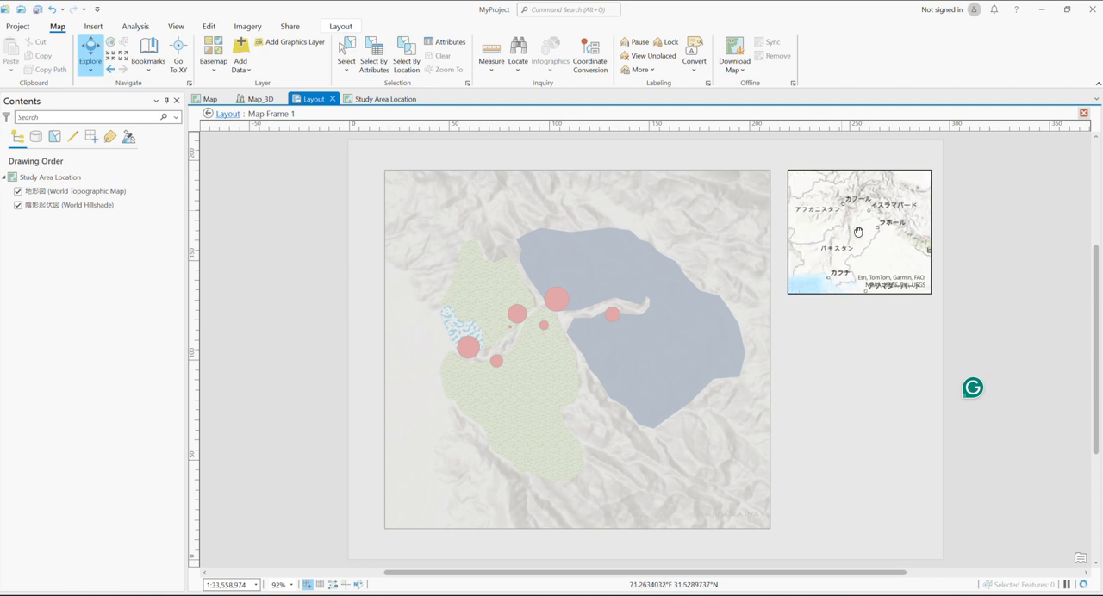
left_click_drag(865, 232, 864, 228)
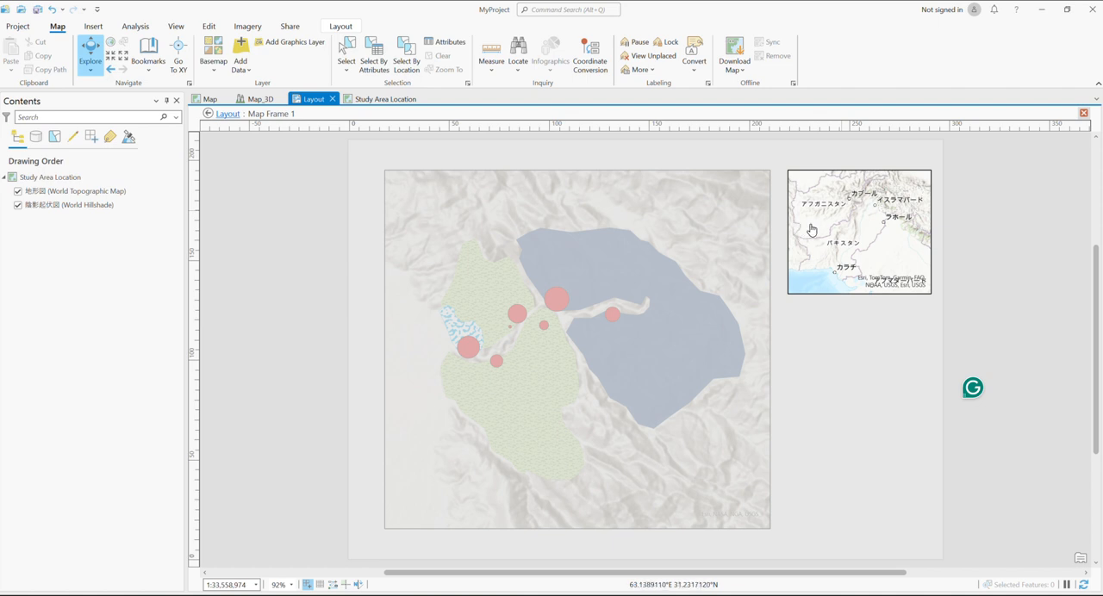
left_click(334, 27)
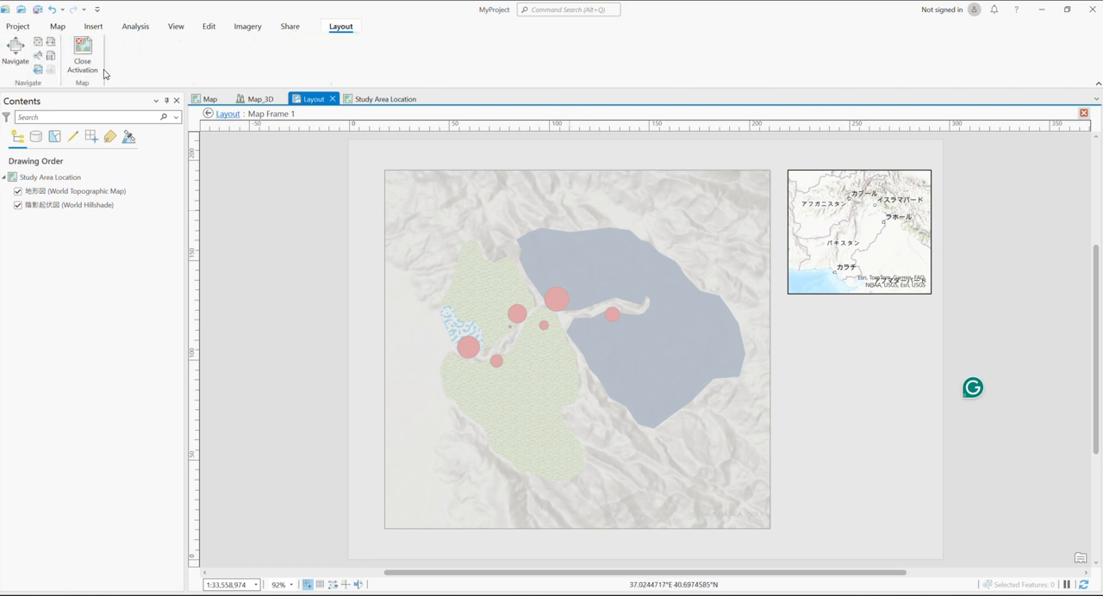
left_click(84, 54)
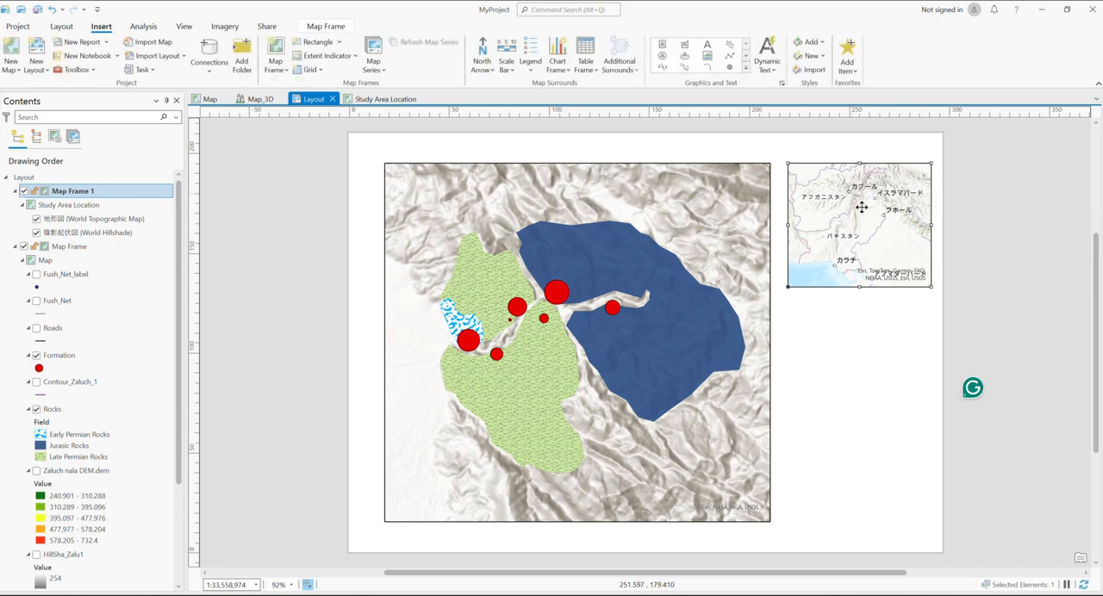
Choose the Rectangle frame shape and add an extent indicator of the main Map Frame to the Study Area Location inset
left_click(339, 45)
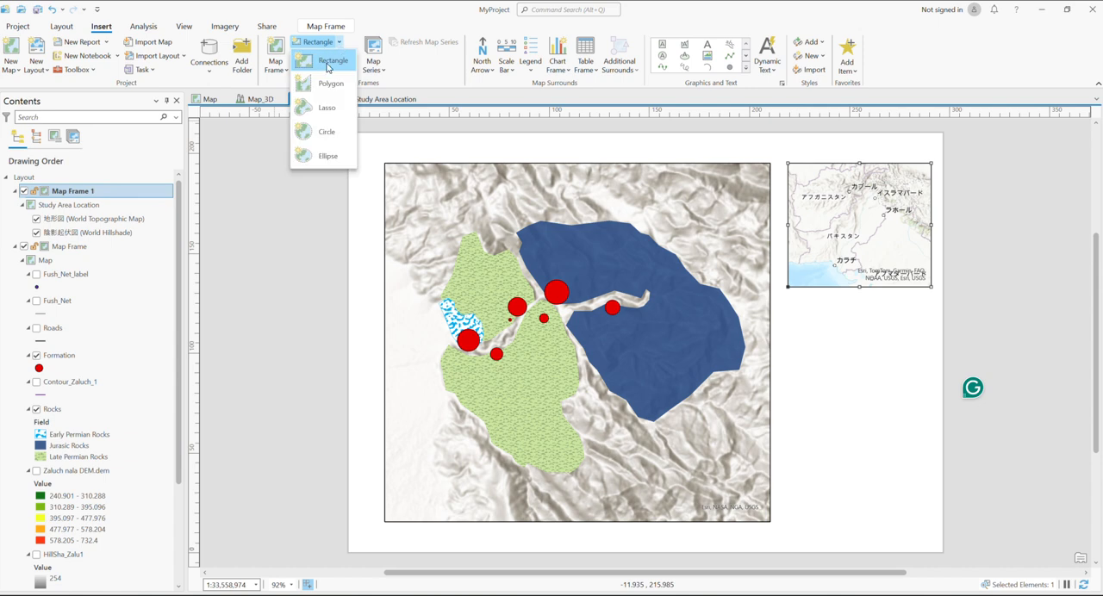
left_click(326, 61)
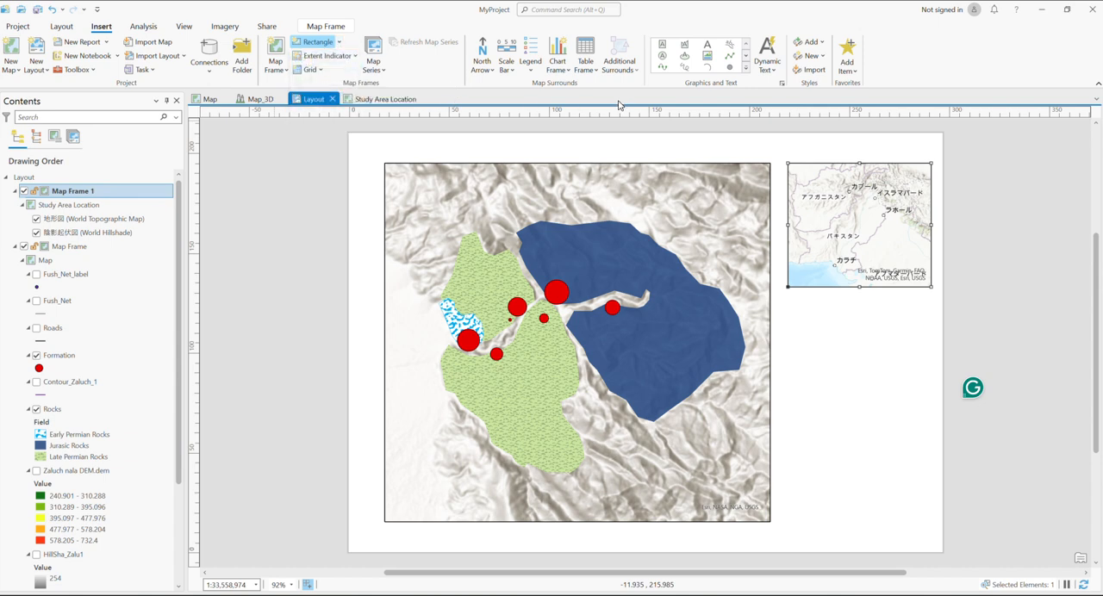
left_click(347, 56)
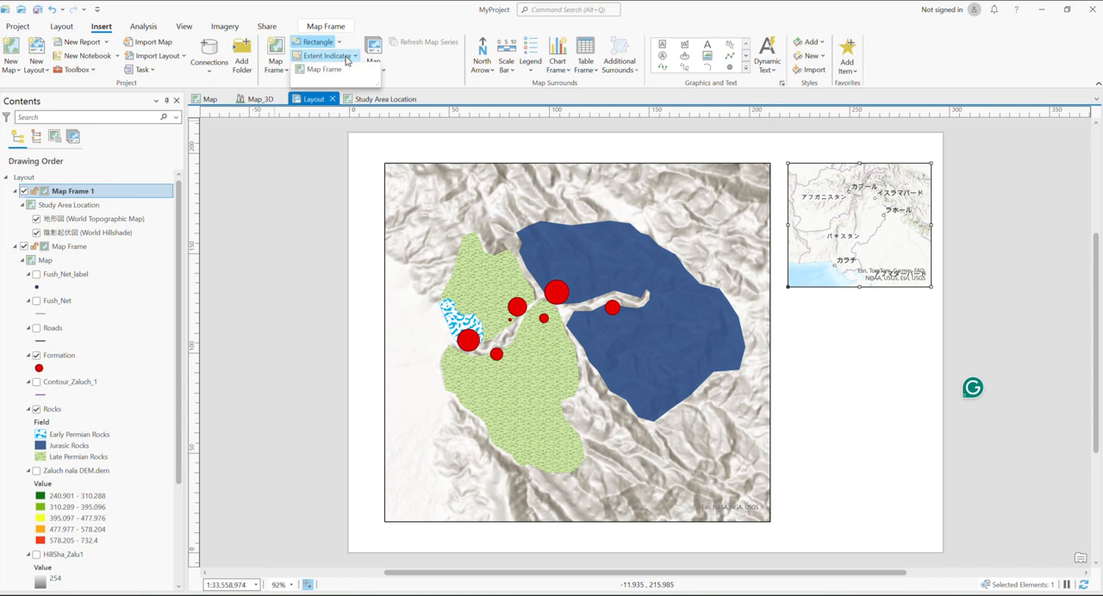
left_click(349, 58)
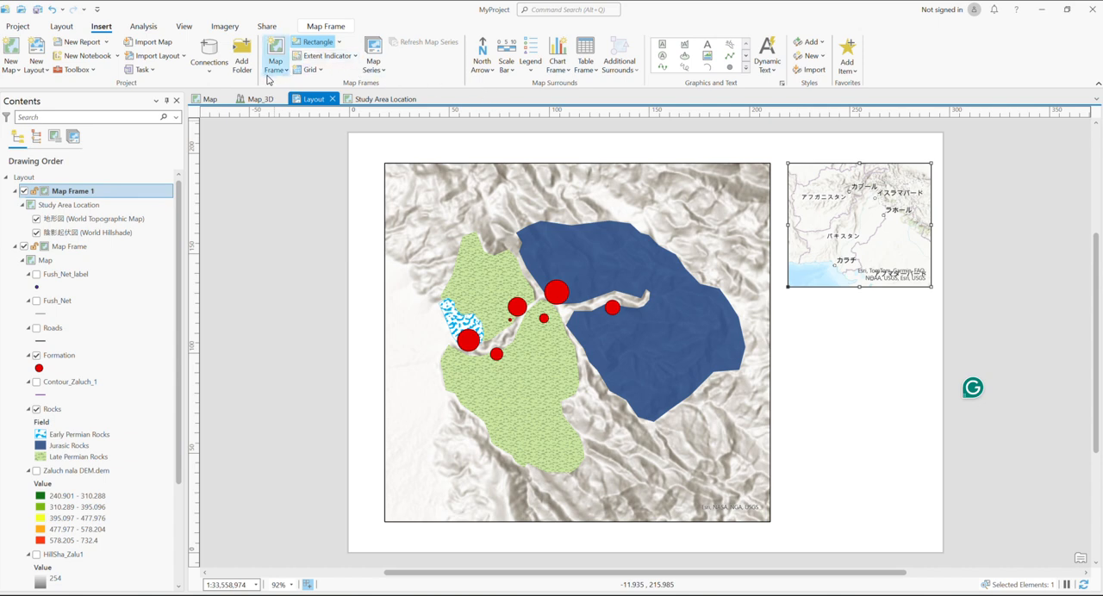
left_click(345, 57)
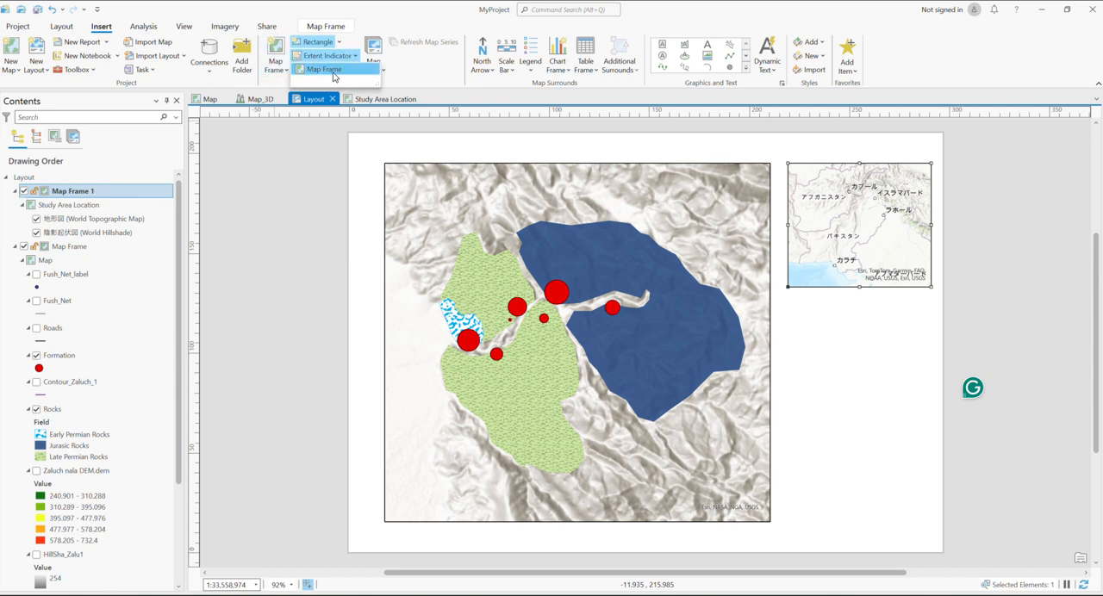
left_click(345, 69)
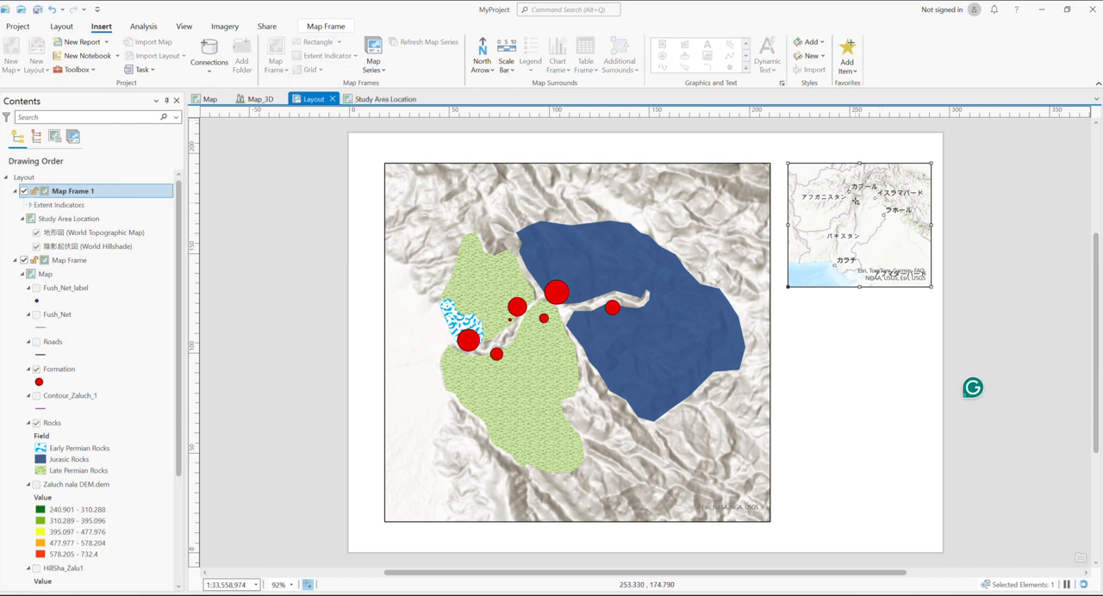
scroll(867, 208, "up", 2)
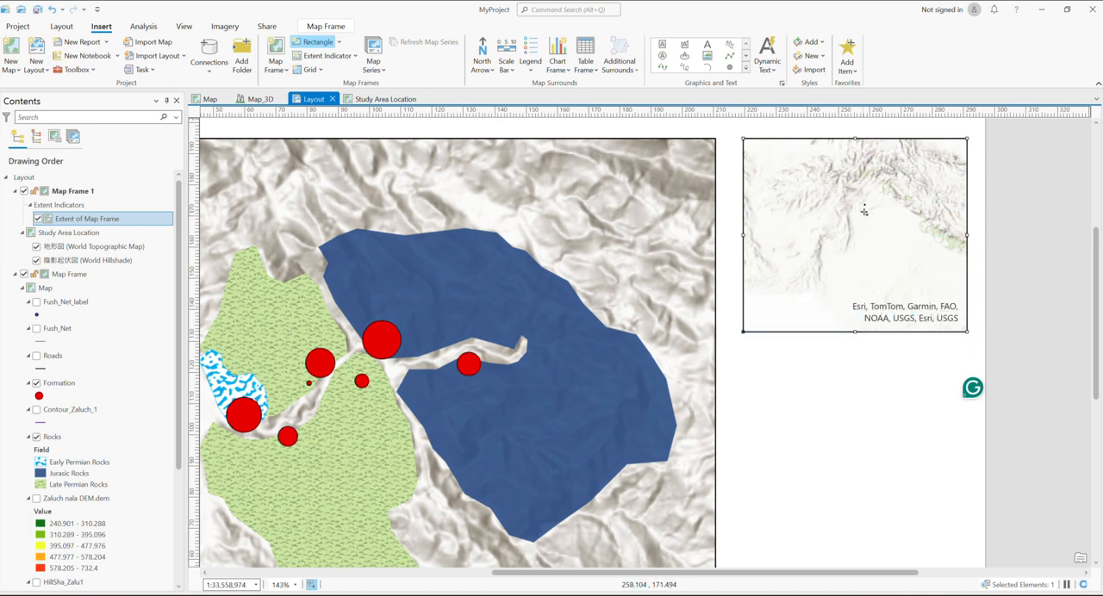
scroll(847, 191, "down", 2)
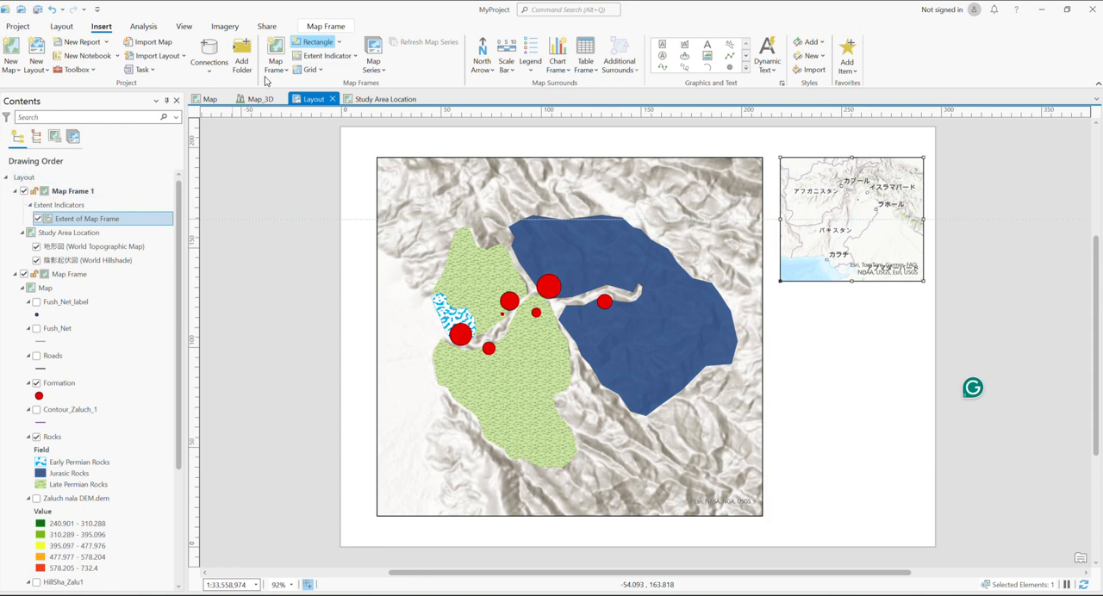
Set the collapse-to-point symbol of the inset's extent indicator to 40 pt size and red color
right_click(836, 198)
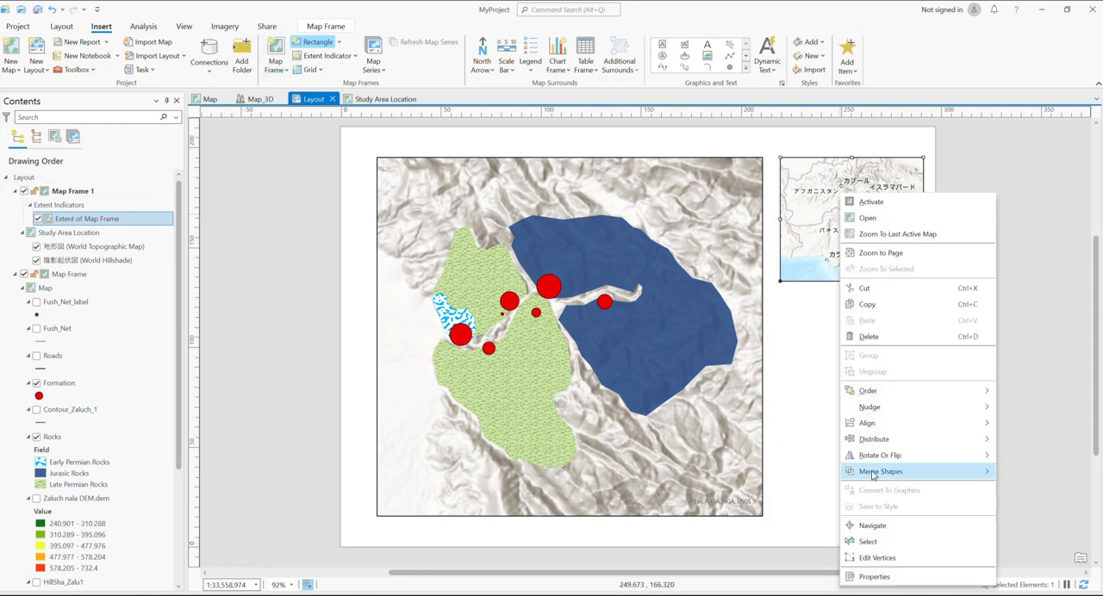
left_click(875, 577)
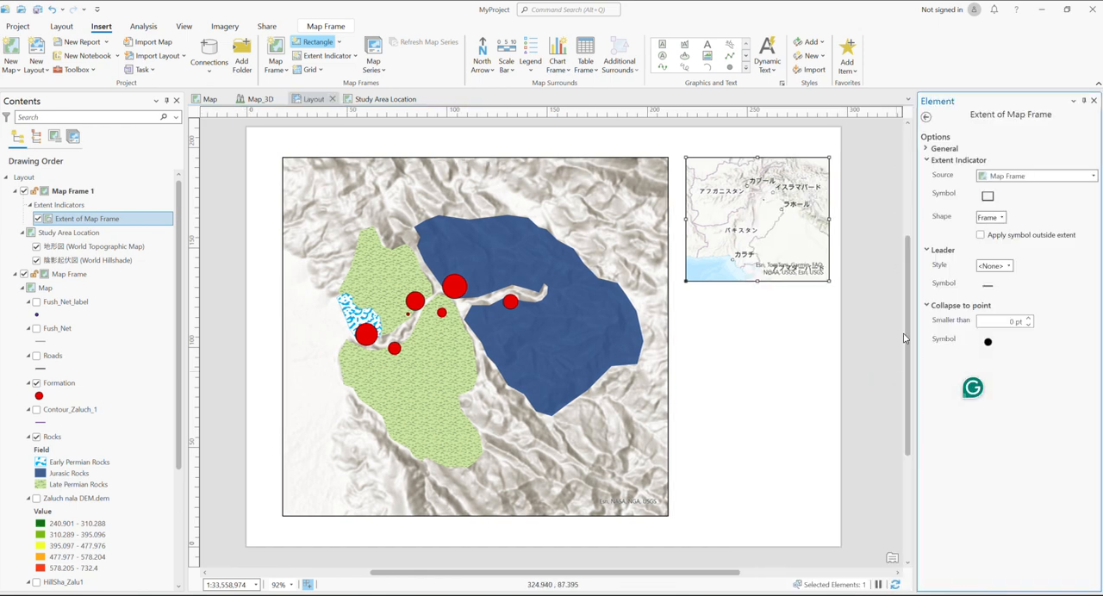
left_click(989, 342)
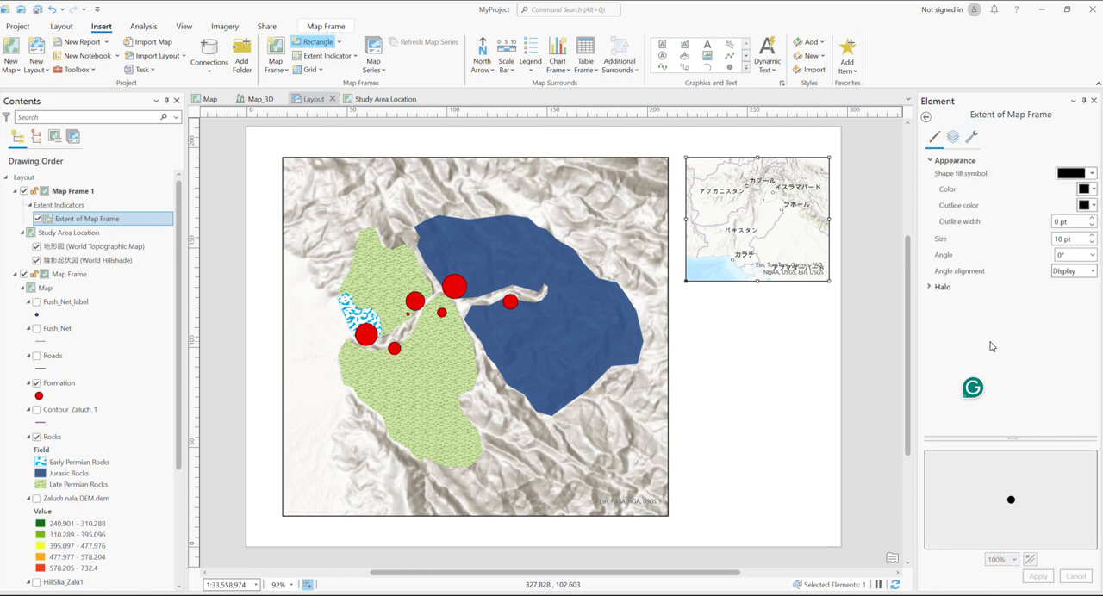
double_click(1060, 239)
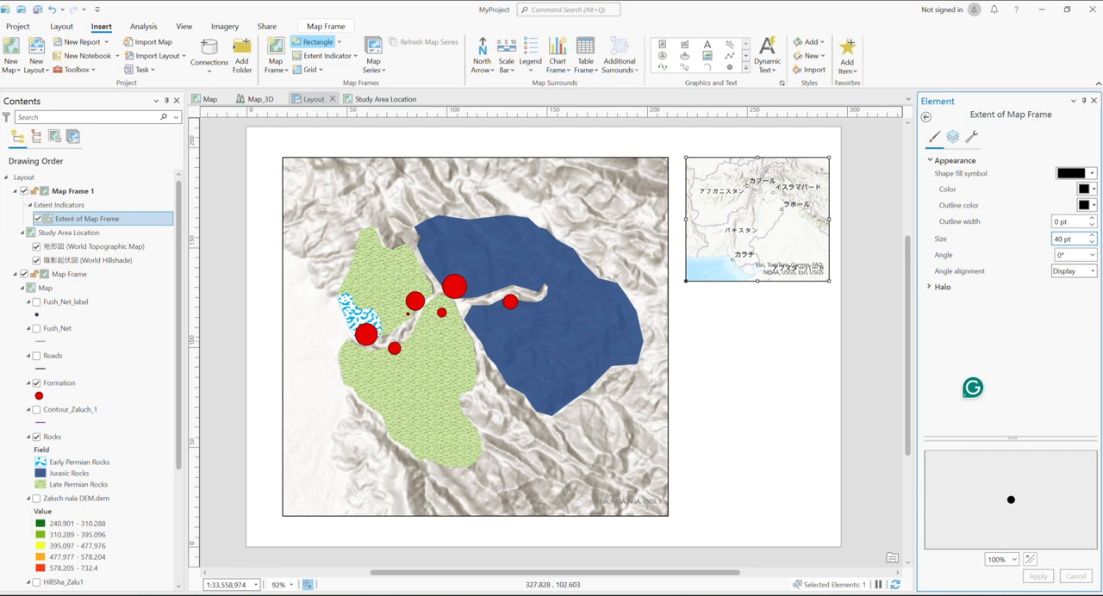
left_click(1087, 189)
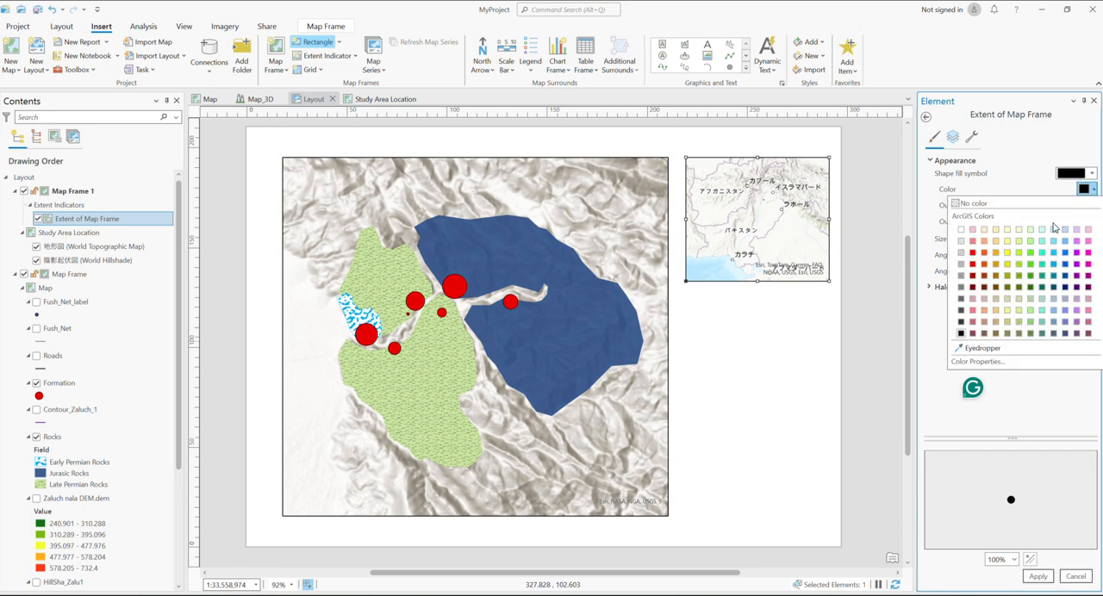
left_click(973, 253)
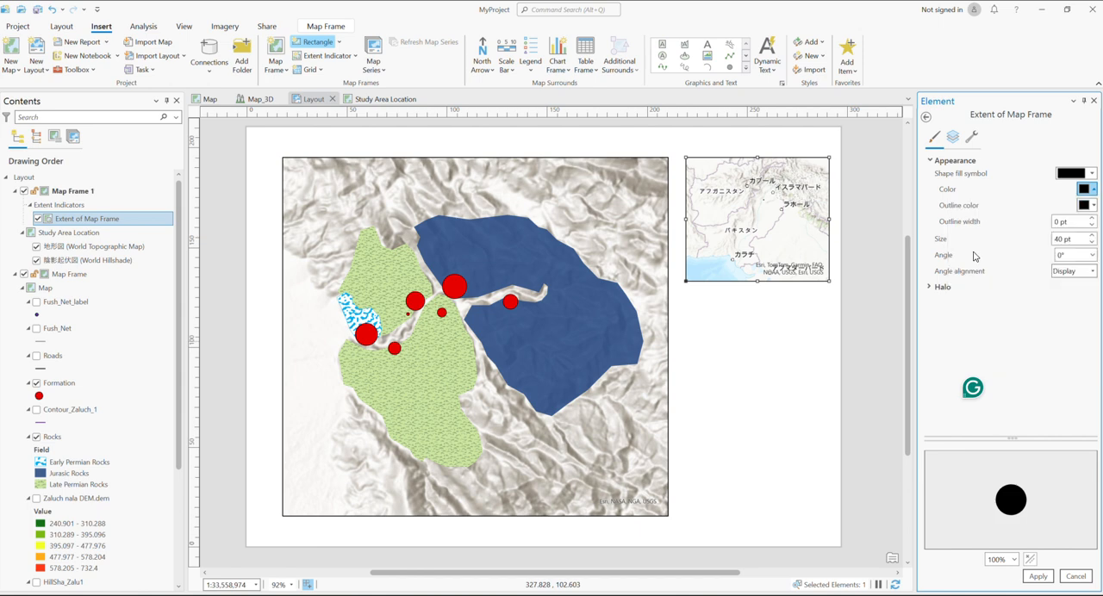
left_click(1037, 576)
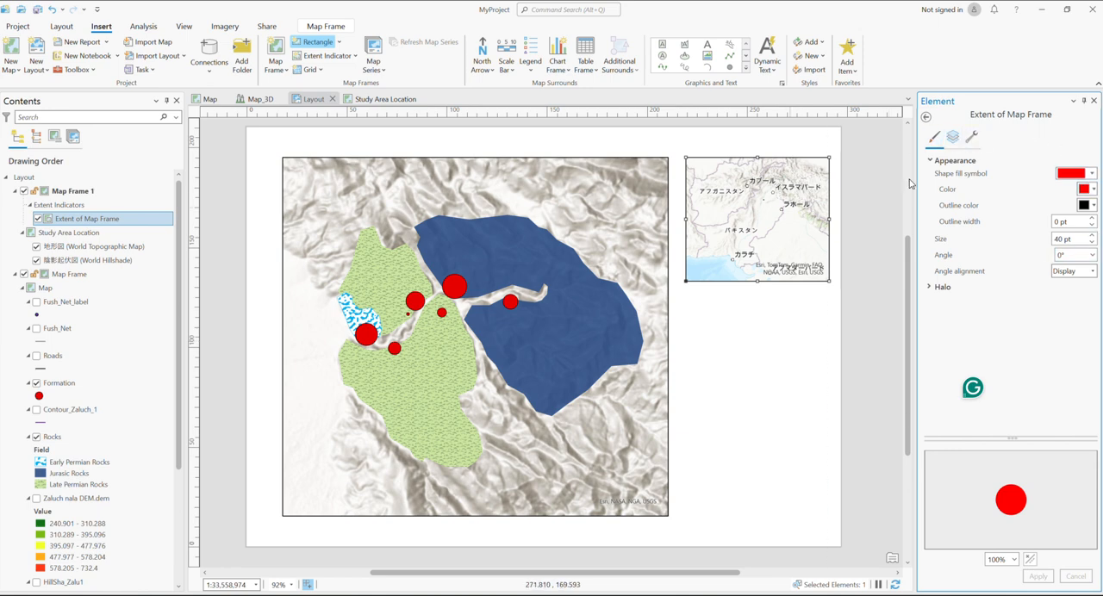
left_click(1095, 101)
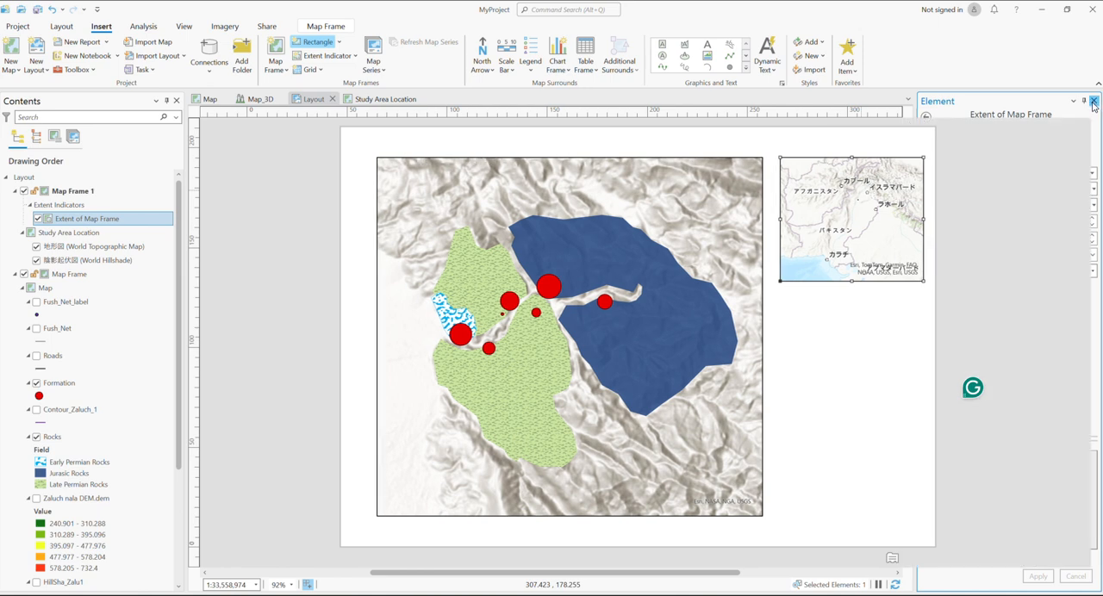
Give the extent indicator's frame symbol in the inset a red outline with a width of 6 pt
right_click(785, 246)
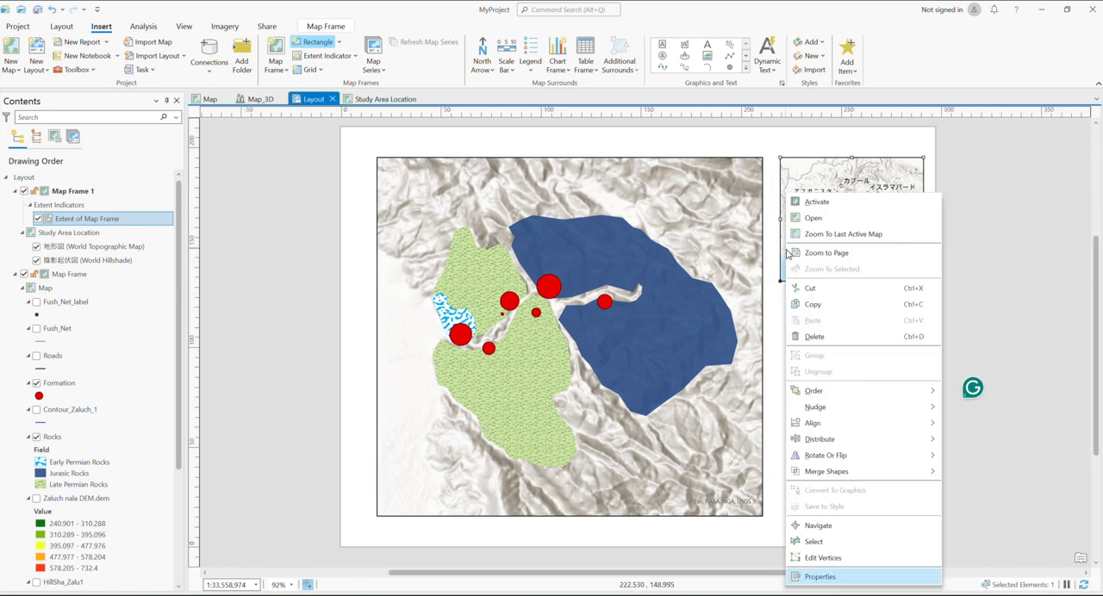
left_click(827, 572)
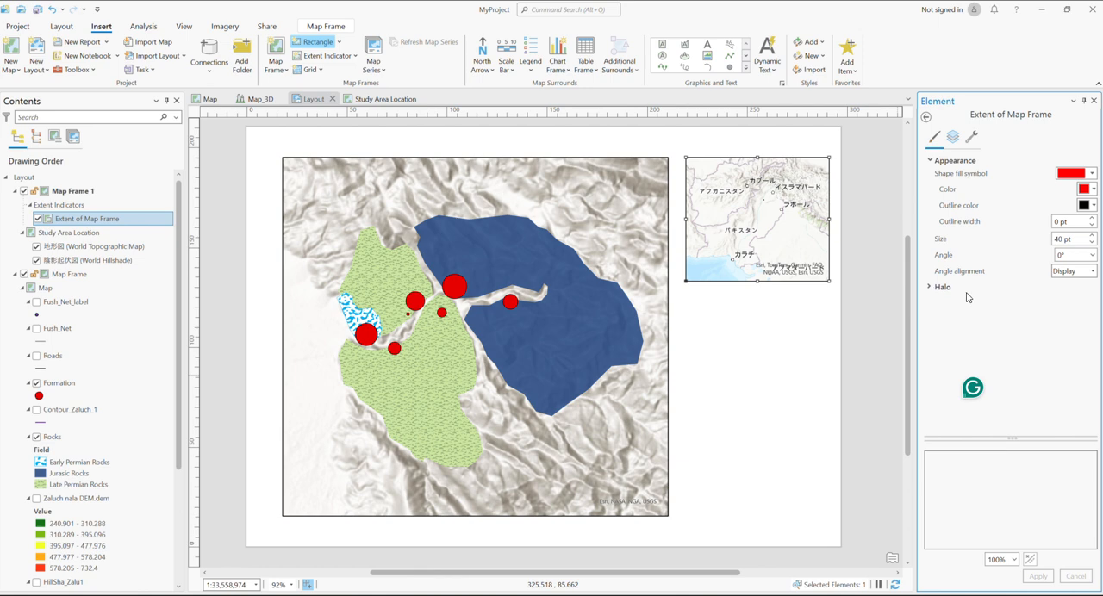
left_click(952, 136)
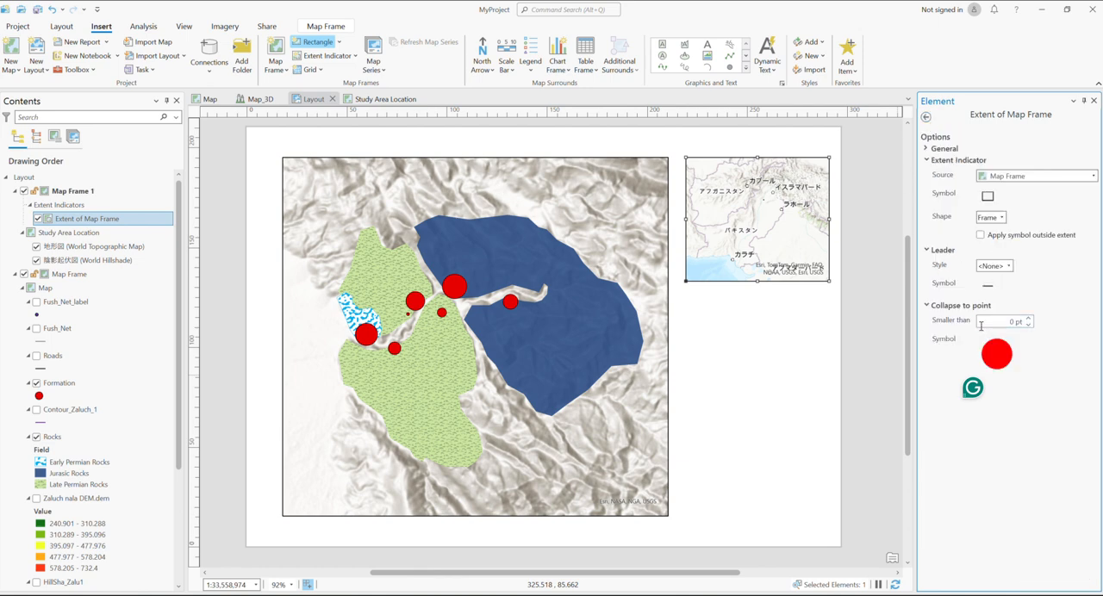
left_click(988, 197)
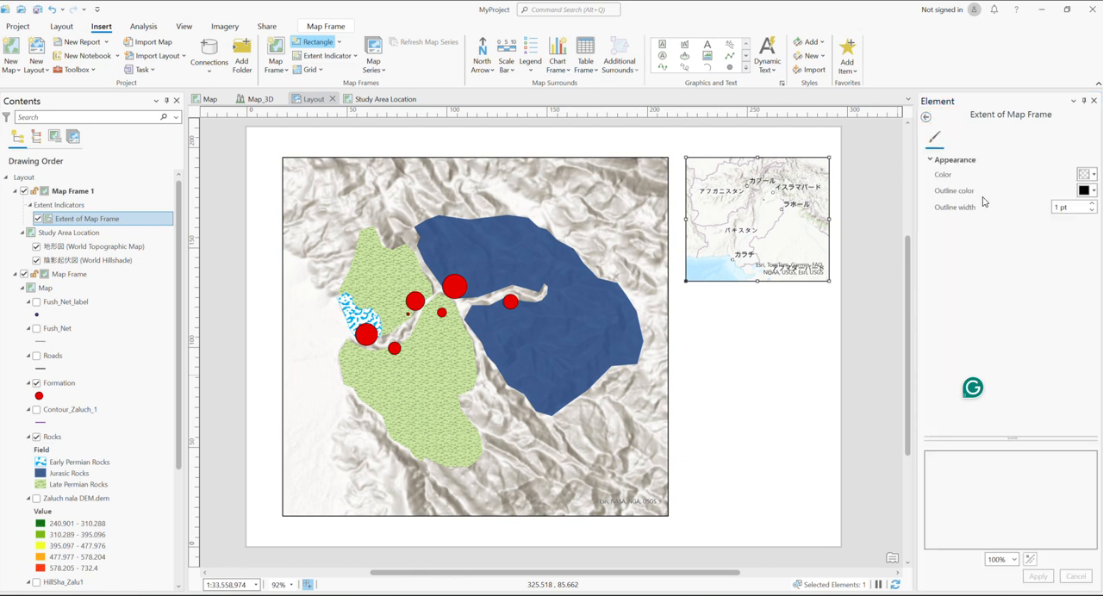
left_click(1093, 192)
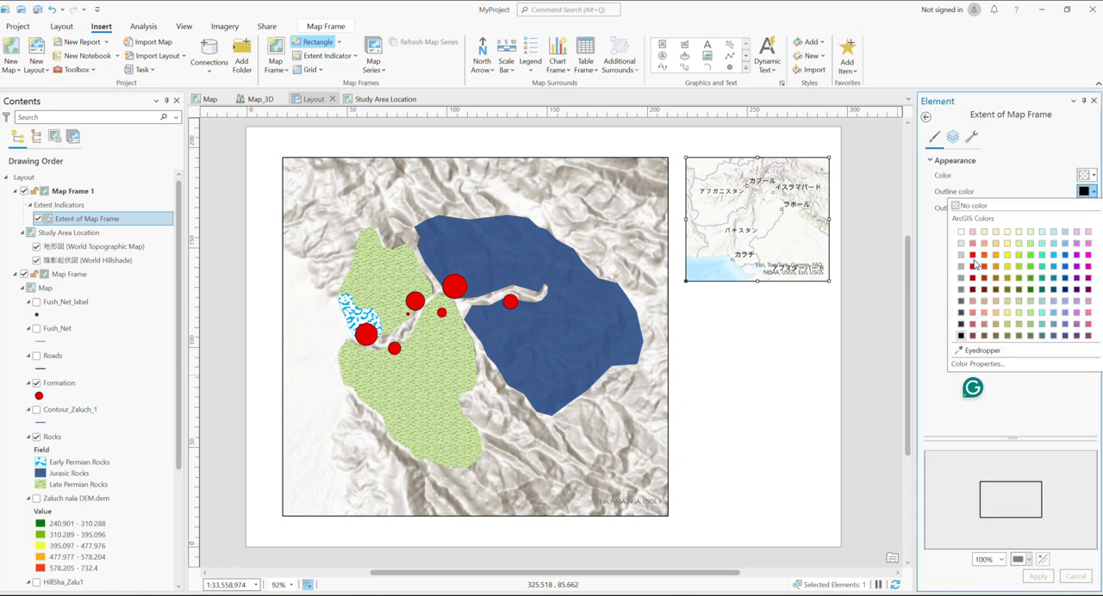
left_click(973, 257)
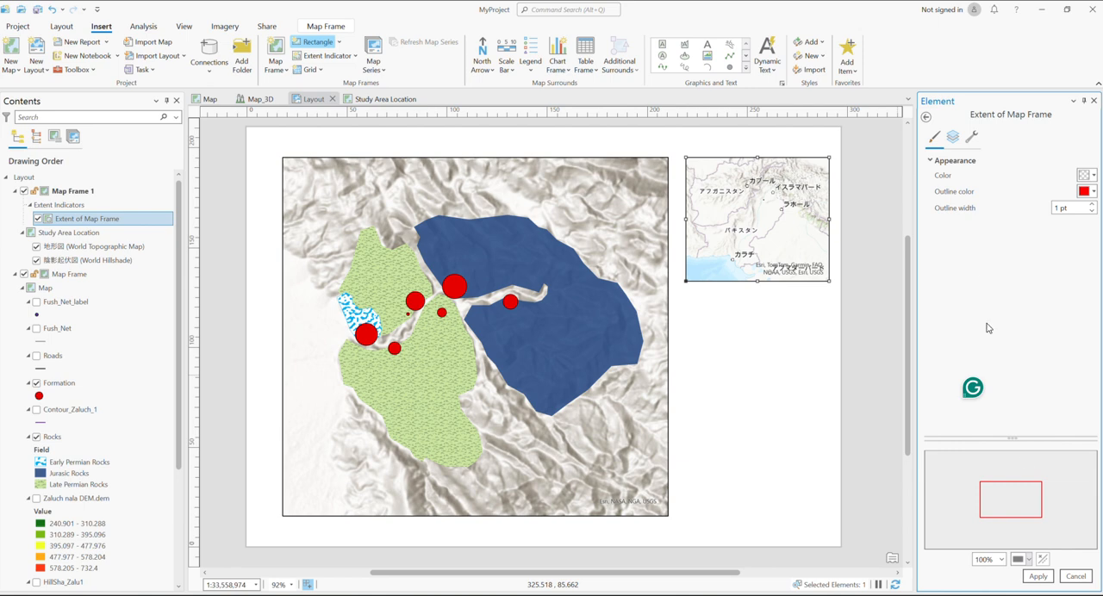
left_click(1058, 209)
left_click(1035, 576)
left_click(1091, 205)
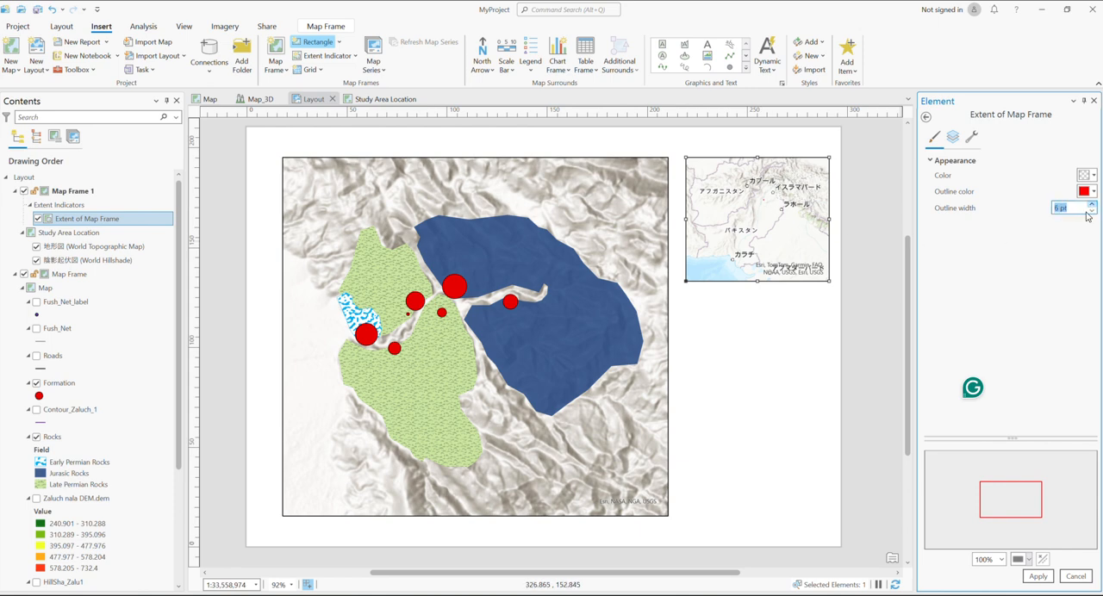
left_click(1039, 576)
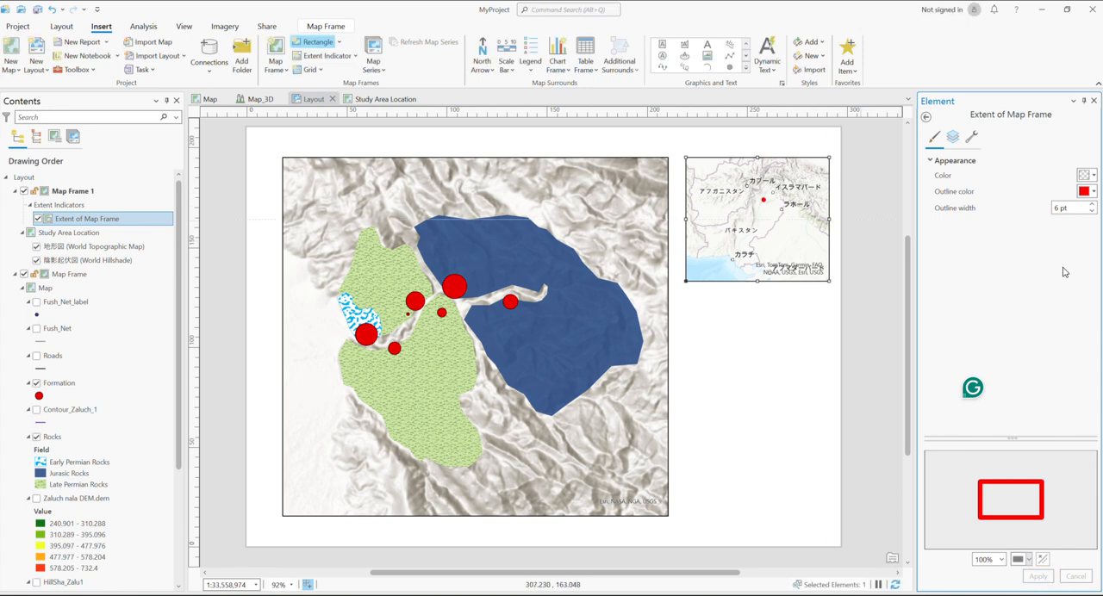
Increase the extent indicator's outline width to 10 pt and close its properties
left_click(1092, 205)
left_click(1092, 205)
left_click(1039, 577)
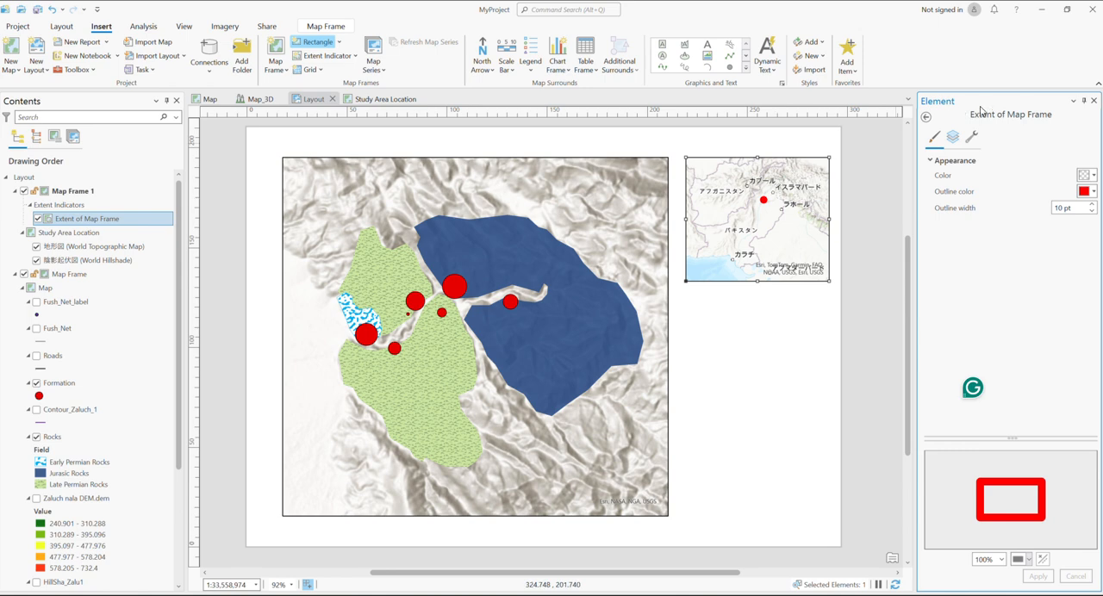
left_click(1094, 100)
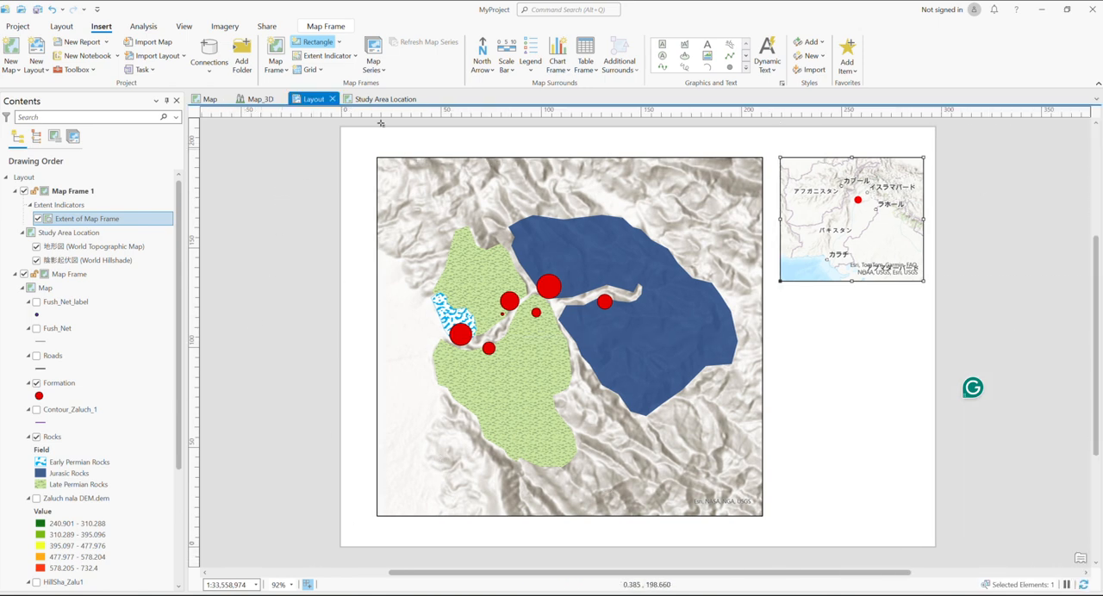
Insert the ArcGIS North 1 north arrow, about 119 pt in size, in the upper-left corner of the main map frame
left_click(490, 69)
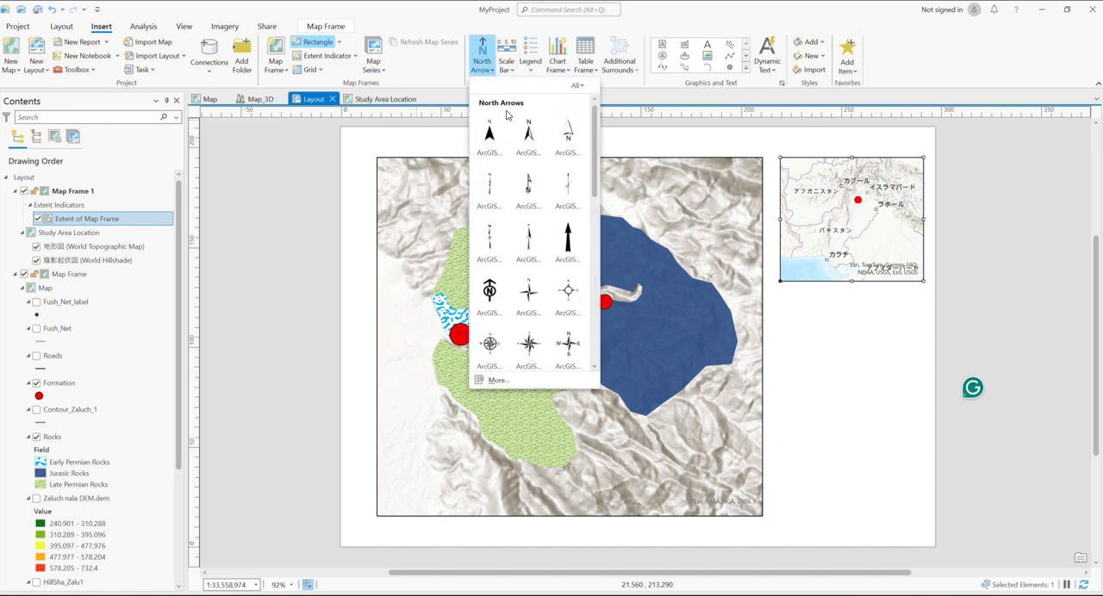
scroll(509, 224, "down", 1)
scroll(508, 224, "down", 5)
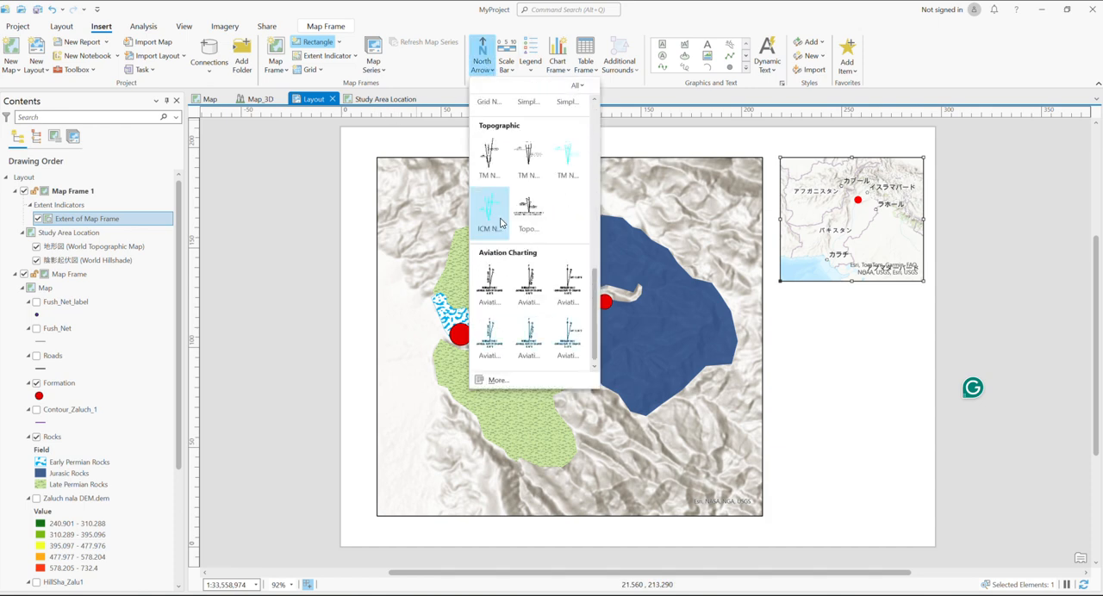
scroll(509, 228, "up", 3)
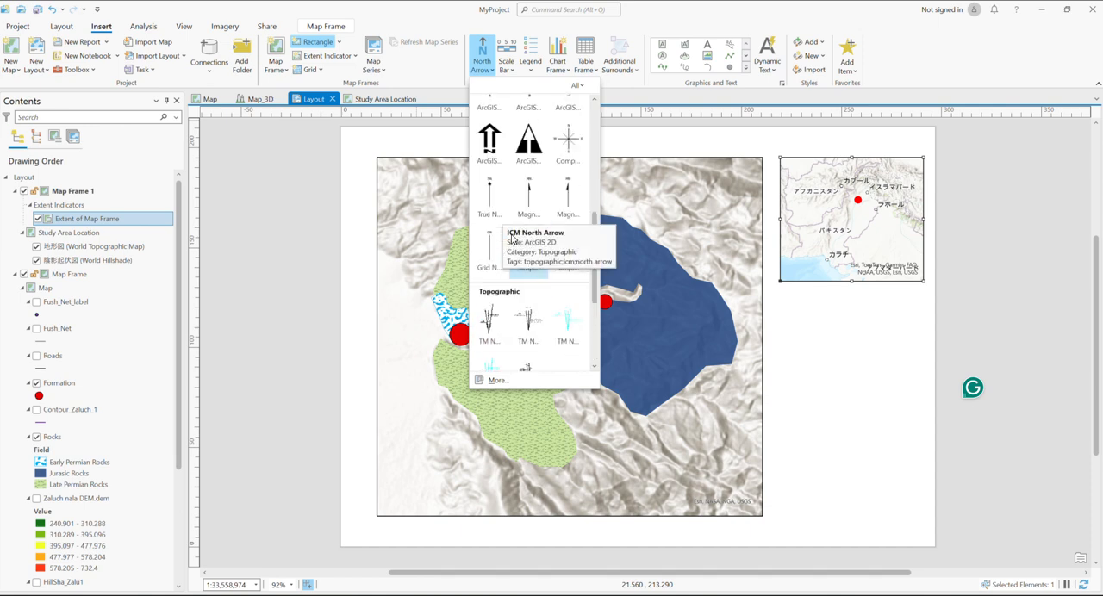
scroll(511, 240, "up", 2)
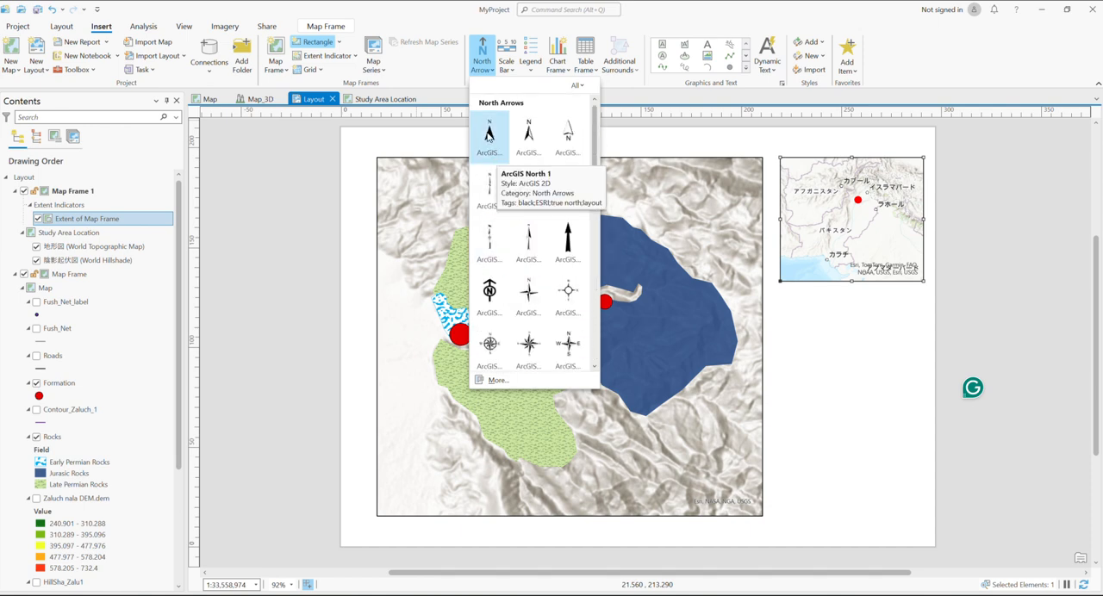
left_click(491, 127)
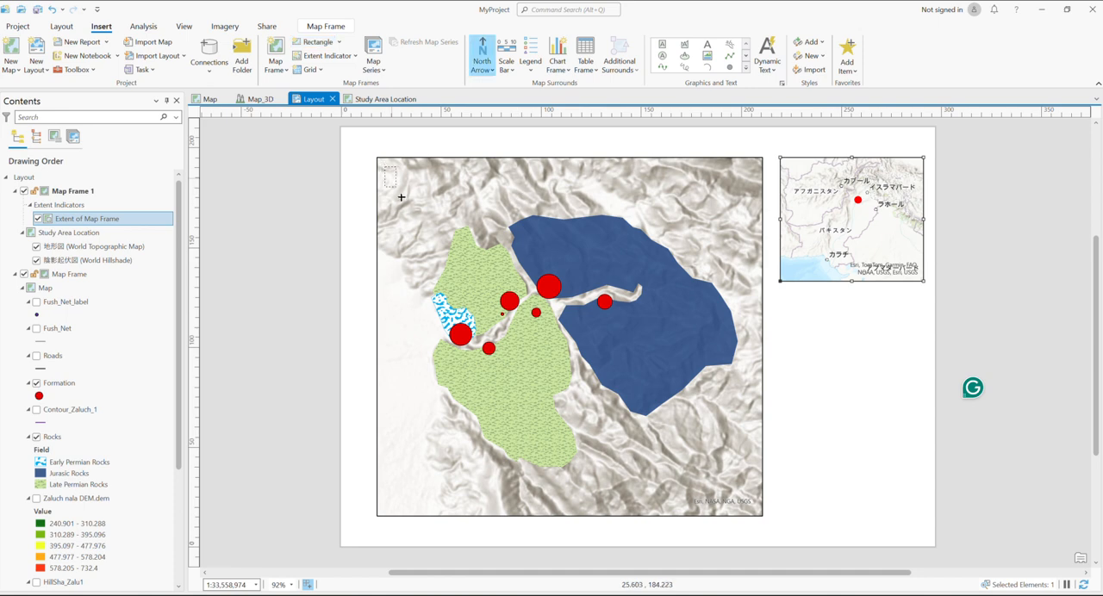
left_click_drag(385, 168, 429, 231)
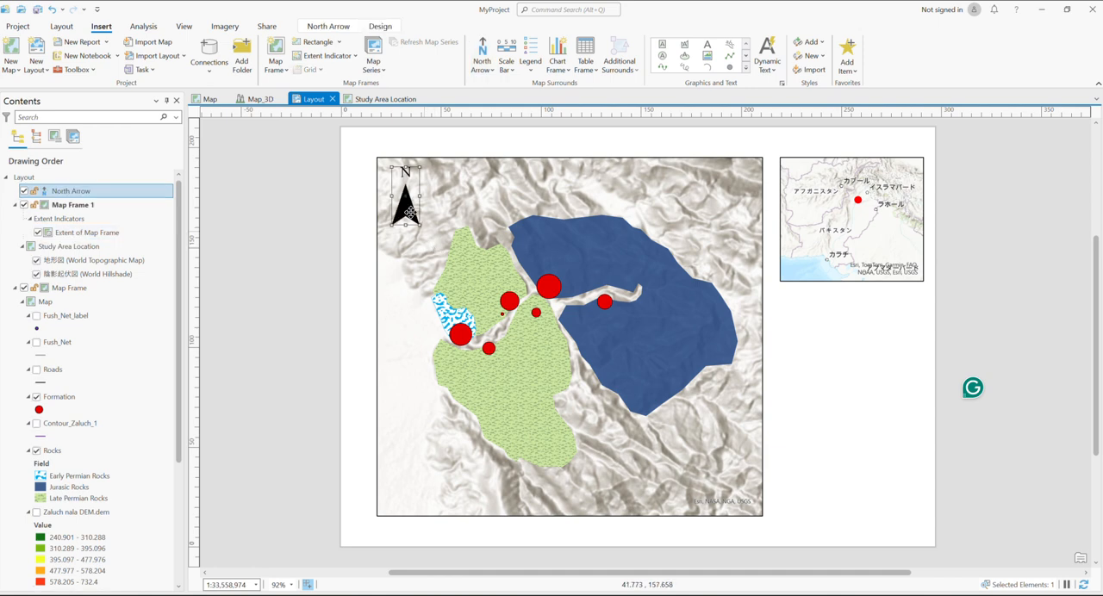
Open the north arrow's properties and change its symbol color to red
right_click(404, 203)
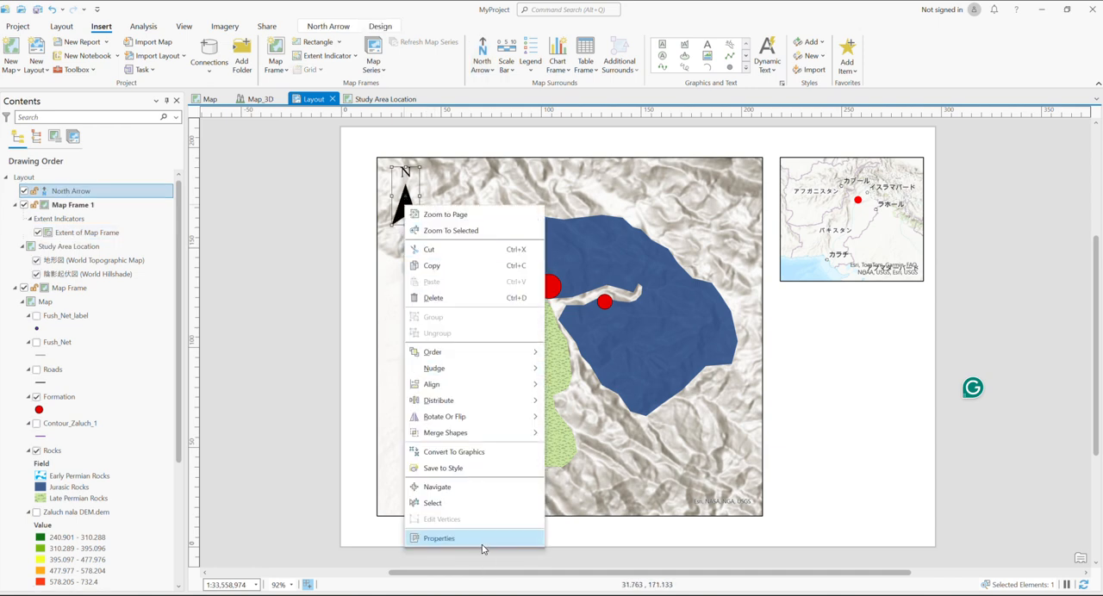
left_click(485, 543)
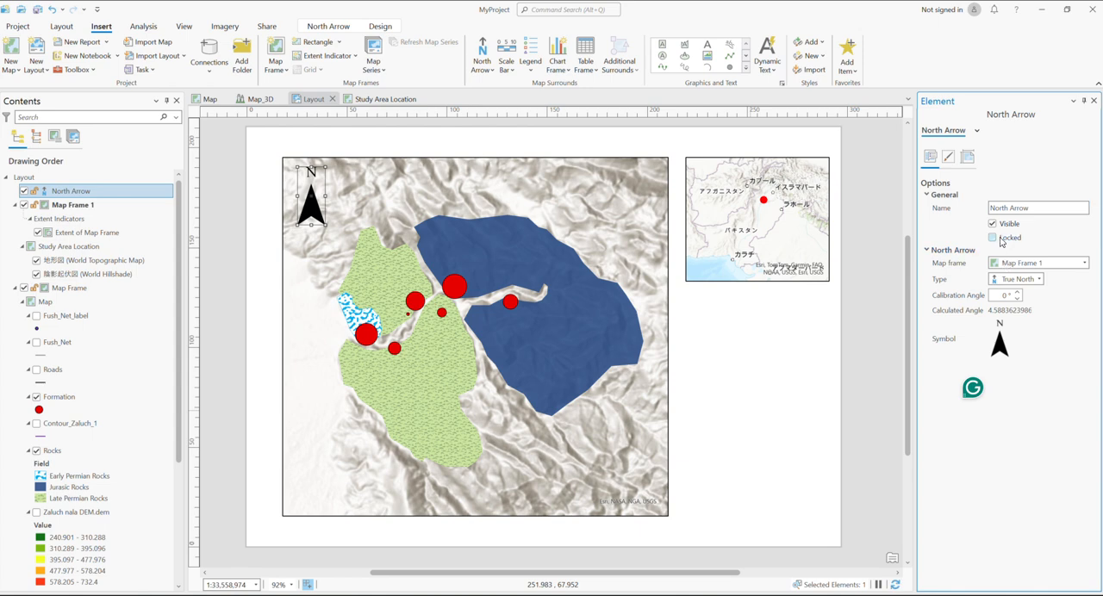
left_click(993, 238)
left_click(1000, 344)
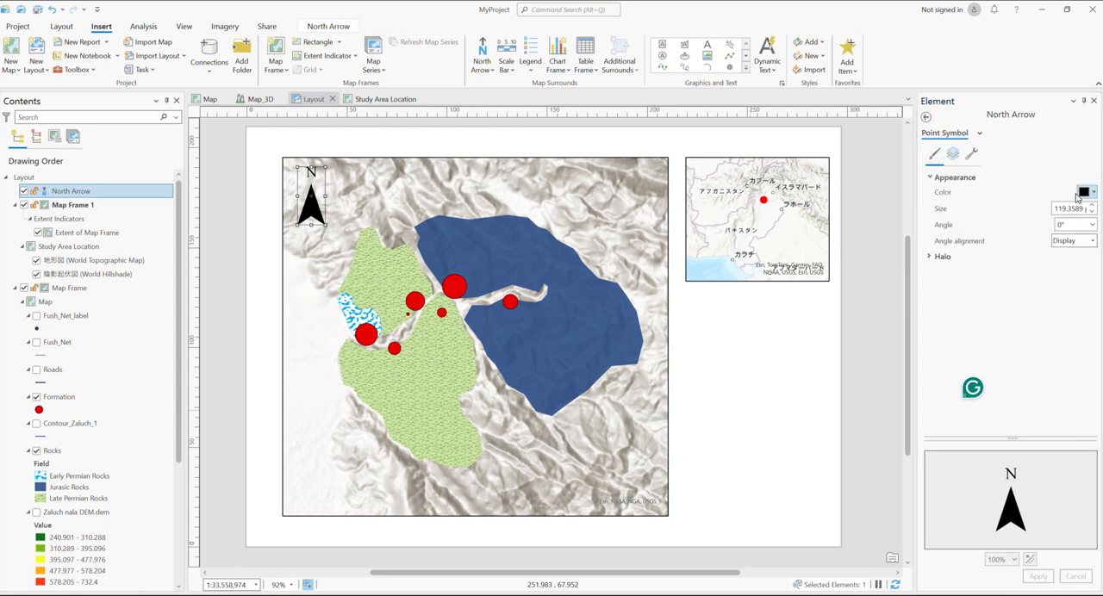
left_click(1090, 192)
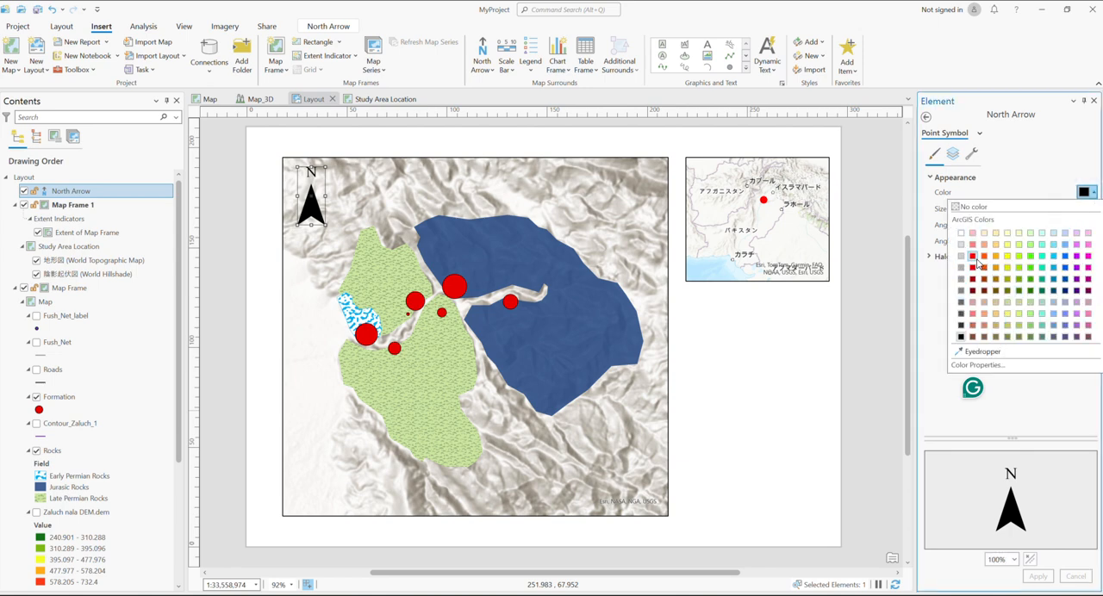
left_click(973, 256)
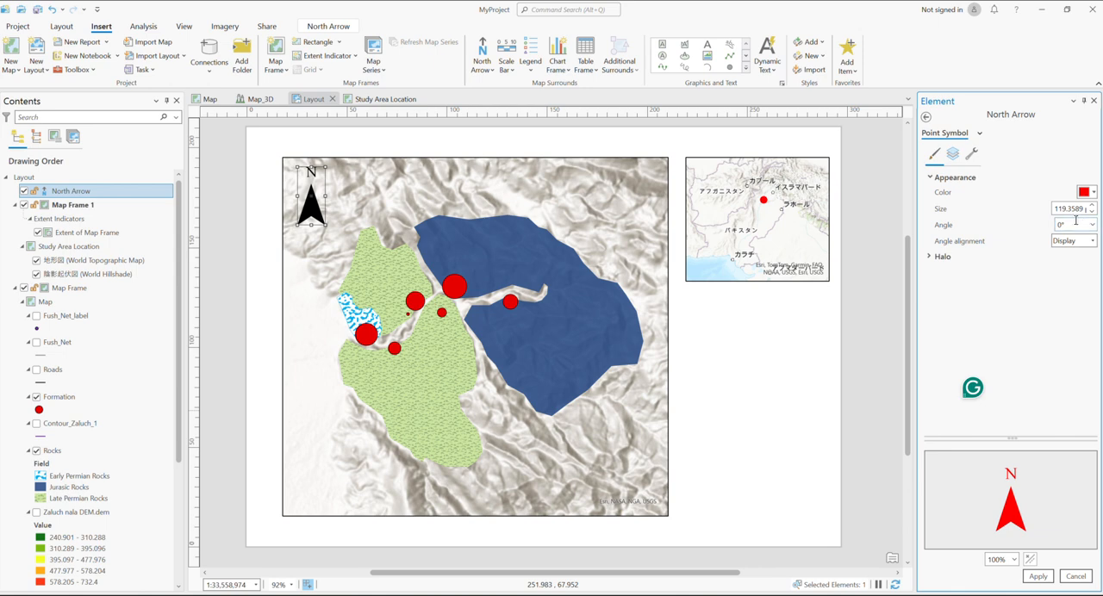
left_click(1037, 577)
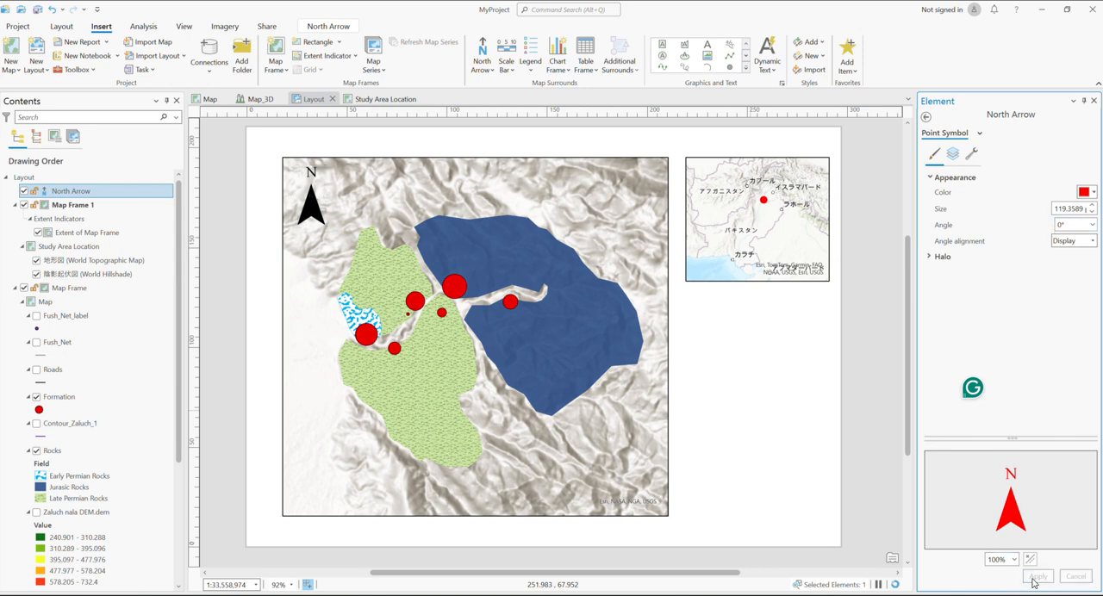
Try symbol angles of 90° and 45° for the north arrow
left_click(1092, 225)
left_click(1067, 265)
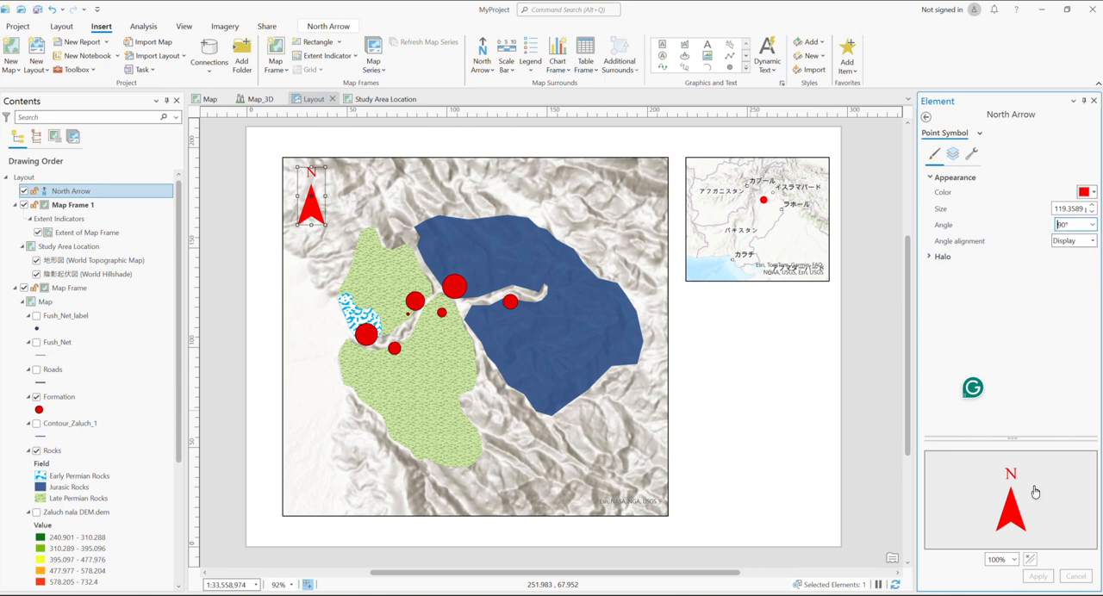
left_click(1037, 577)
left_click(1092, 225)
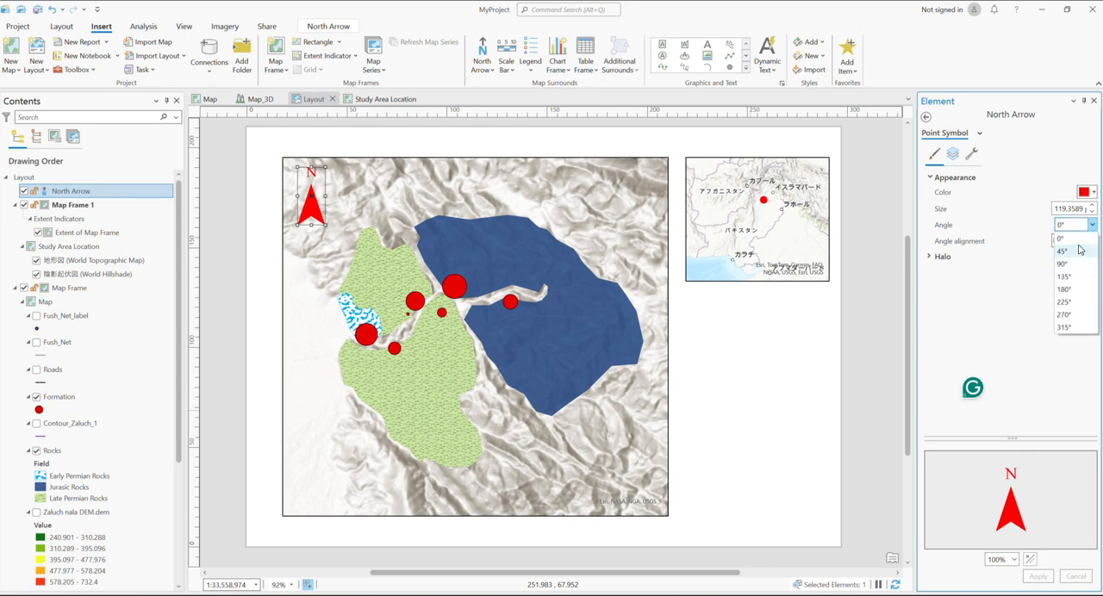
left_click(1077, 255)
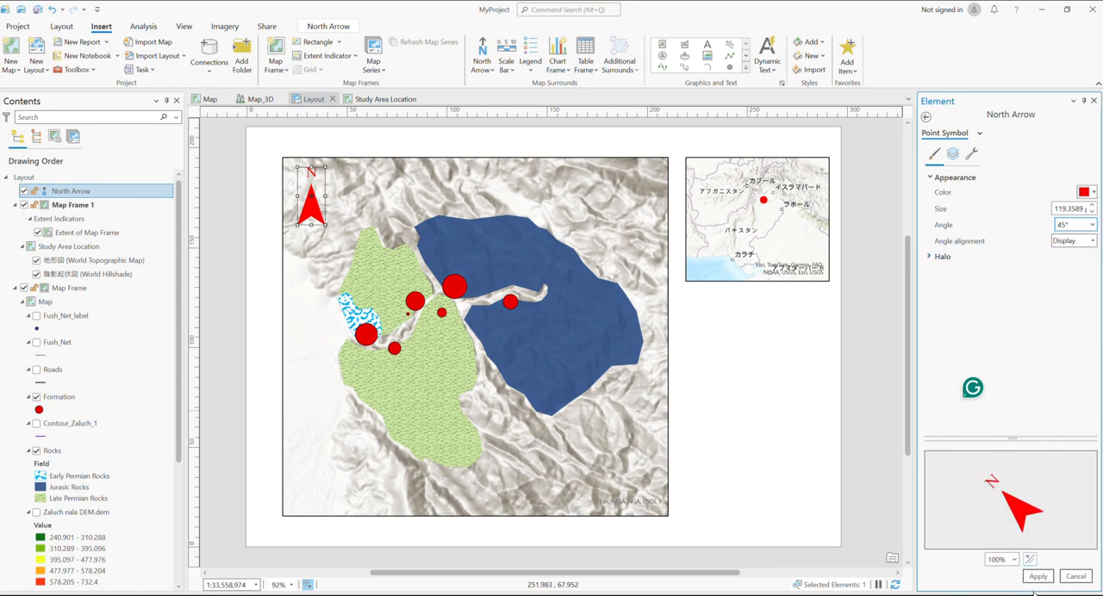
left_click(1041, 577)
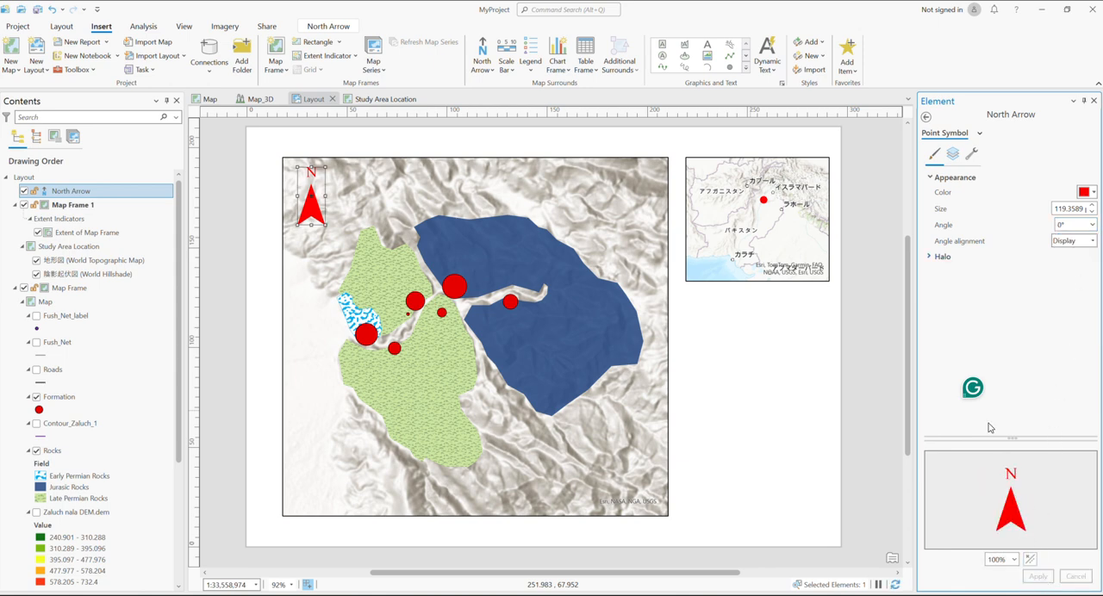
Set the north arrow's symbol color to black, apply it, and return to the north arrow's general options
left_click(1093, 192)
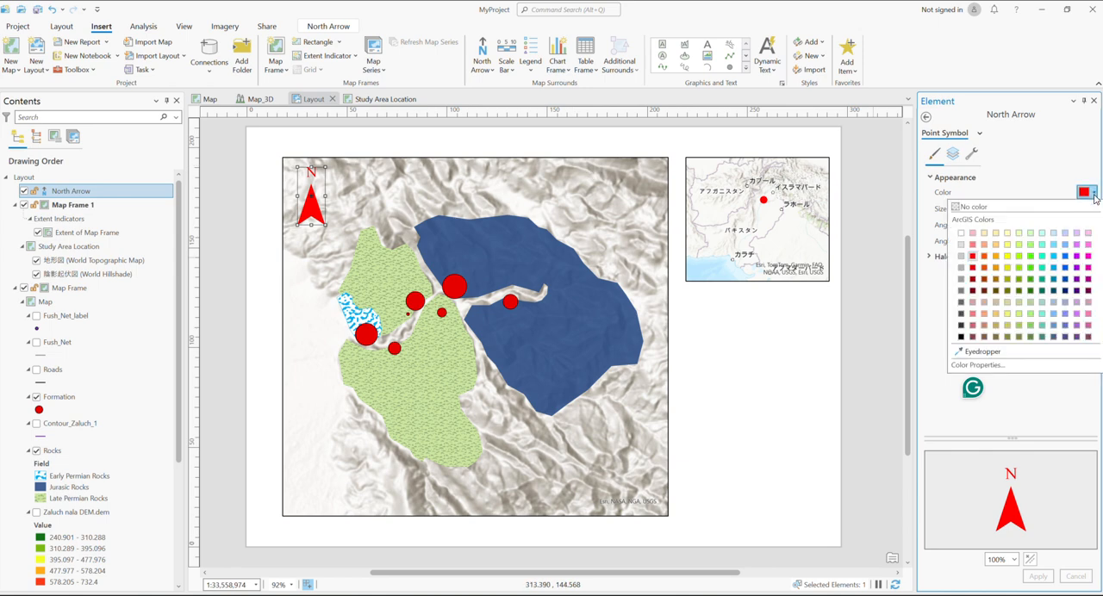
left_click(962, 337)
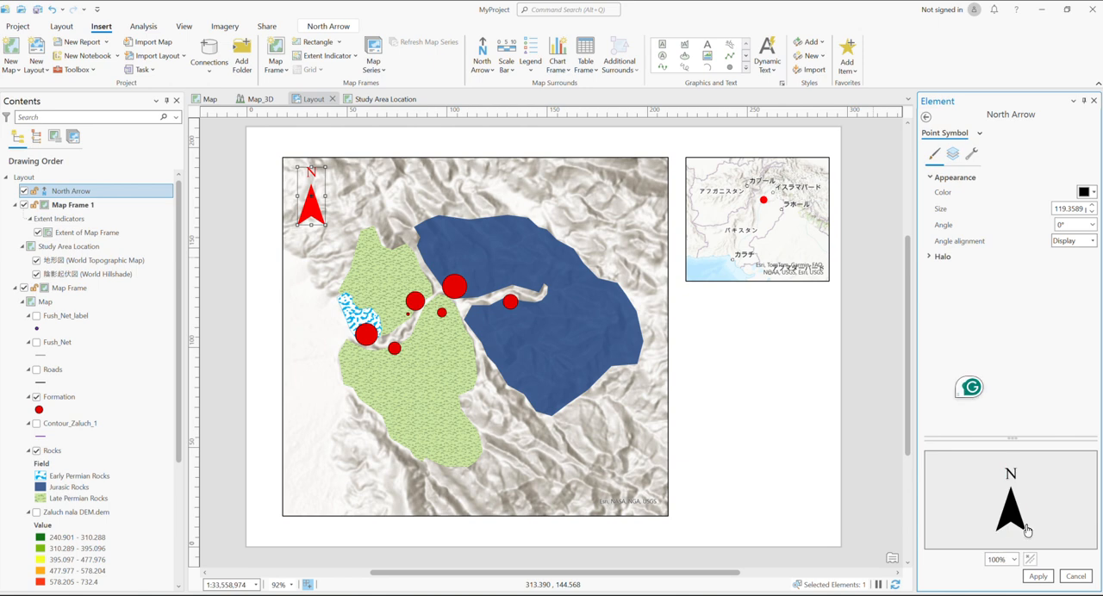
left_click(1038, 577)
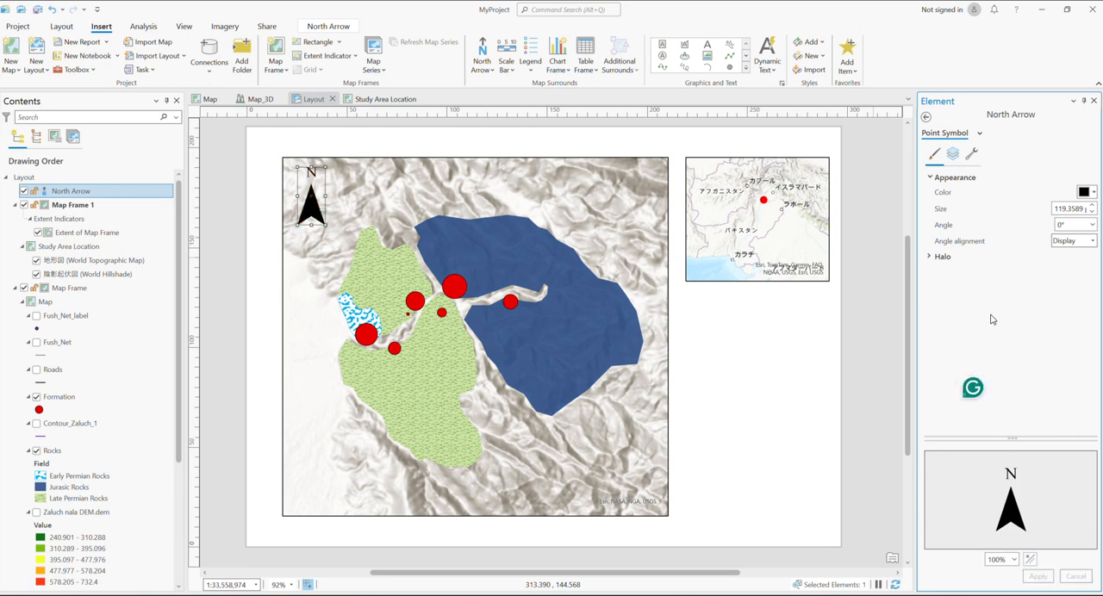
left_click(926, 116)
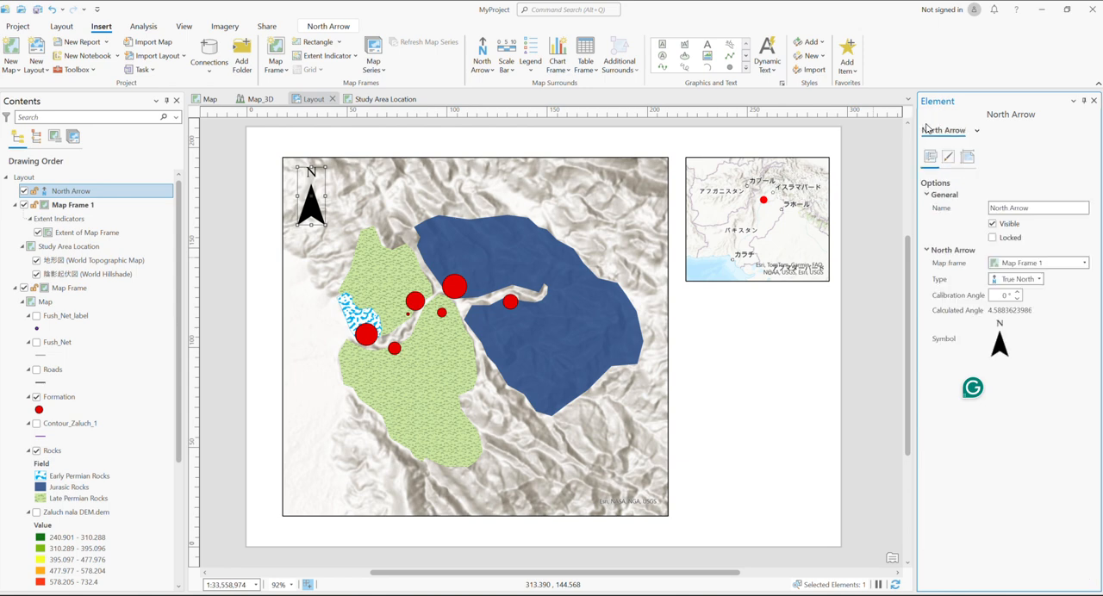
left_click(1084, 262)
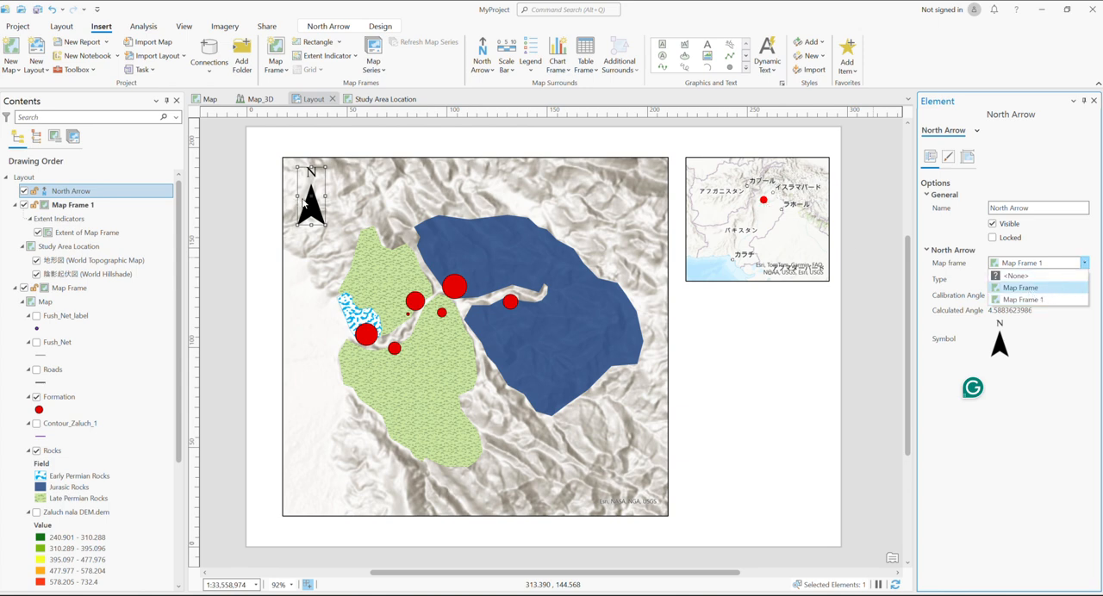
left_click(959, 281)
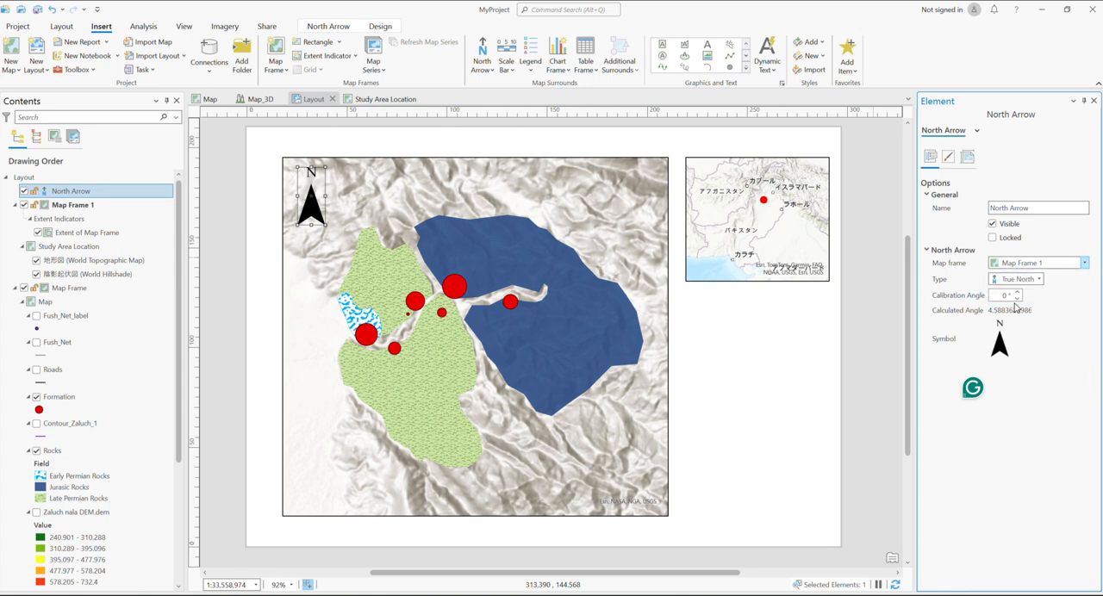
left_click(1040, 279)
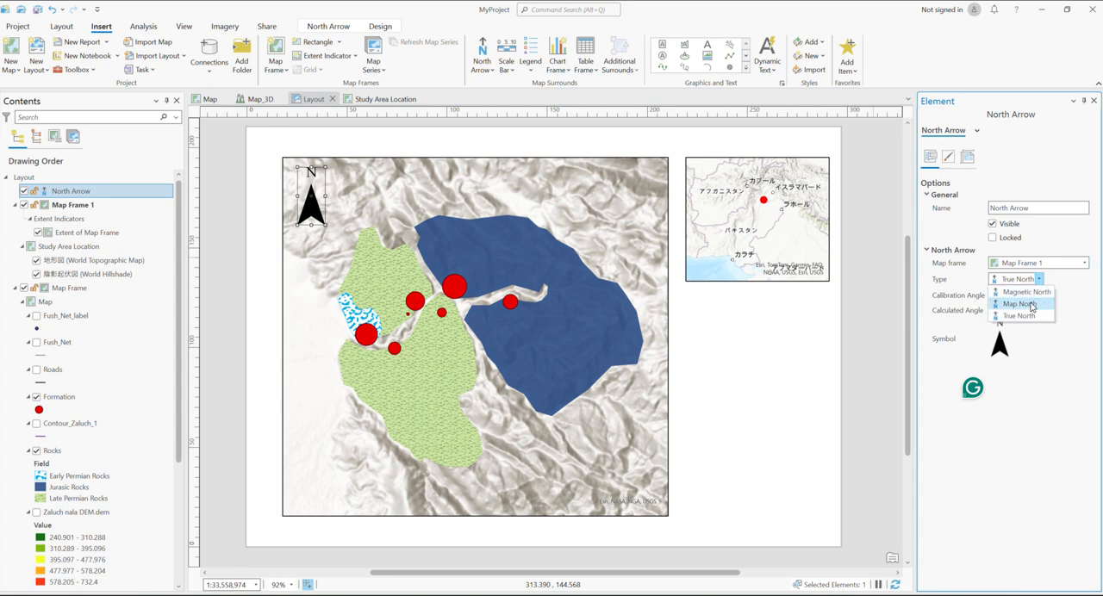
left_click(1042, 280)
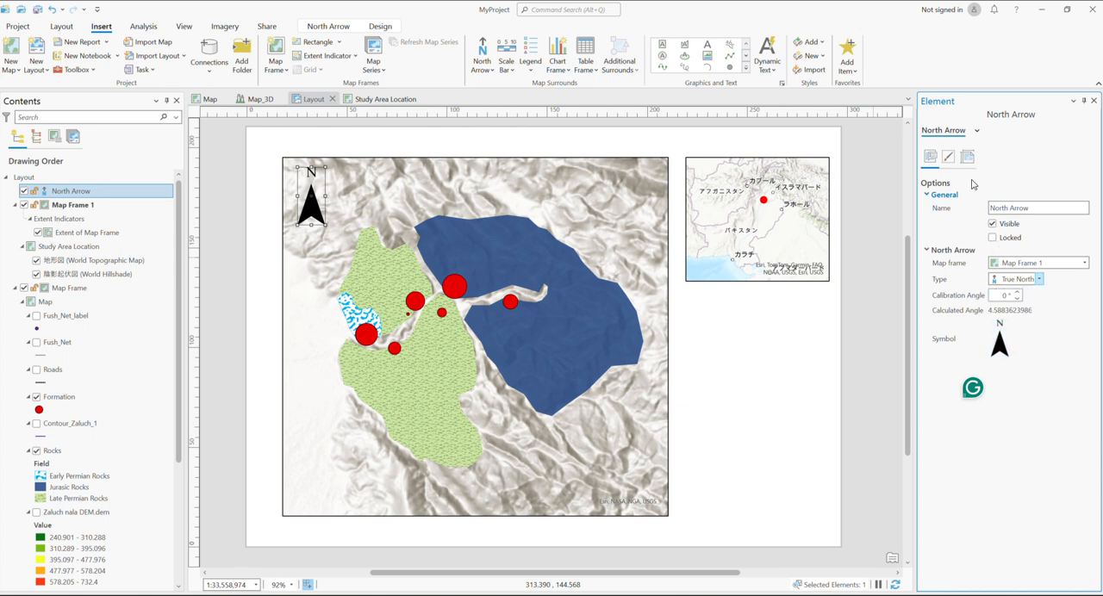
Try a white border and a red background on the north arrow, resetting both to no color
left_click(949, 158)
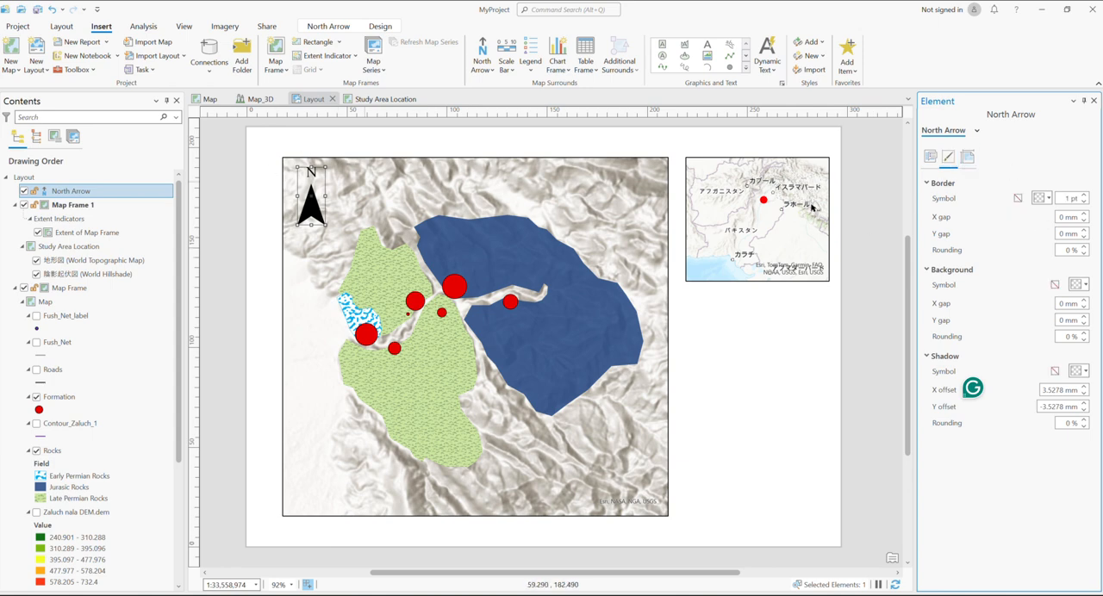
left_click(1045, 198)
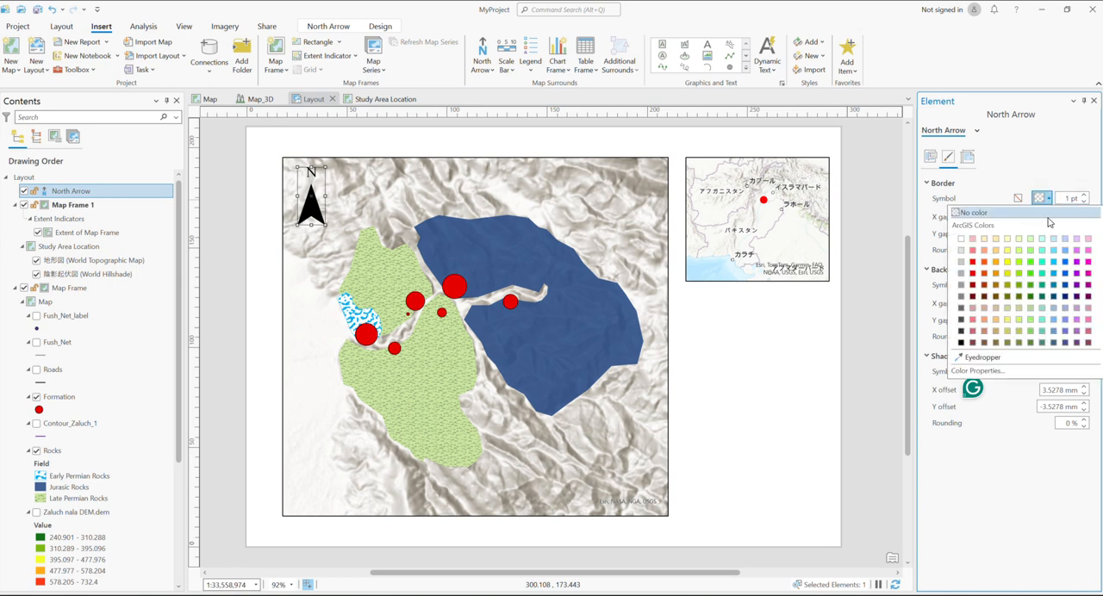
left_click(962, 240)
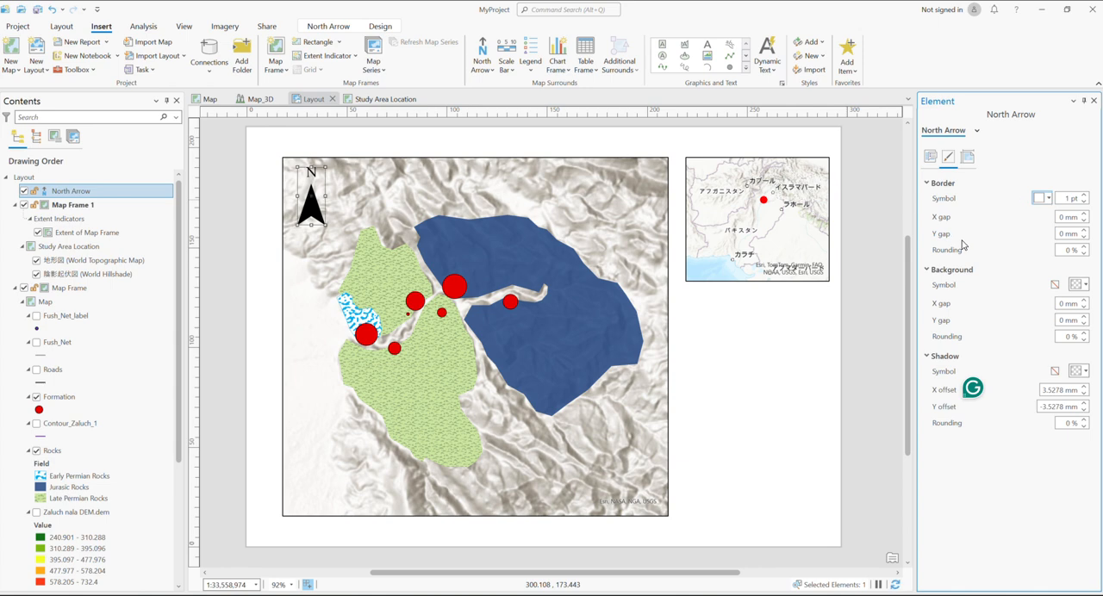
left_click(1087, 286)
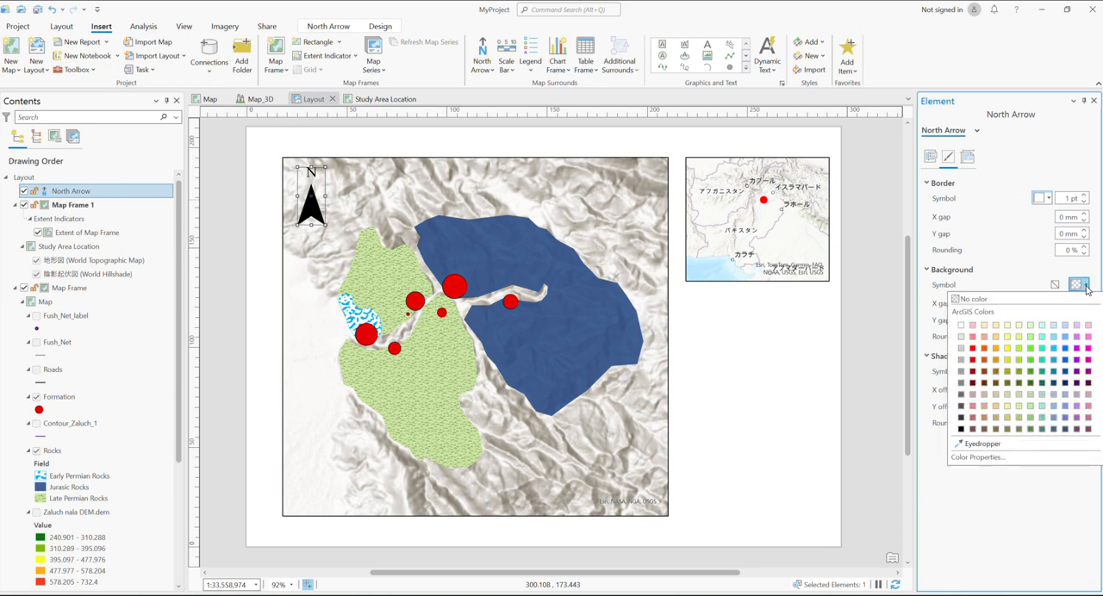
left_click(973, 350)
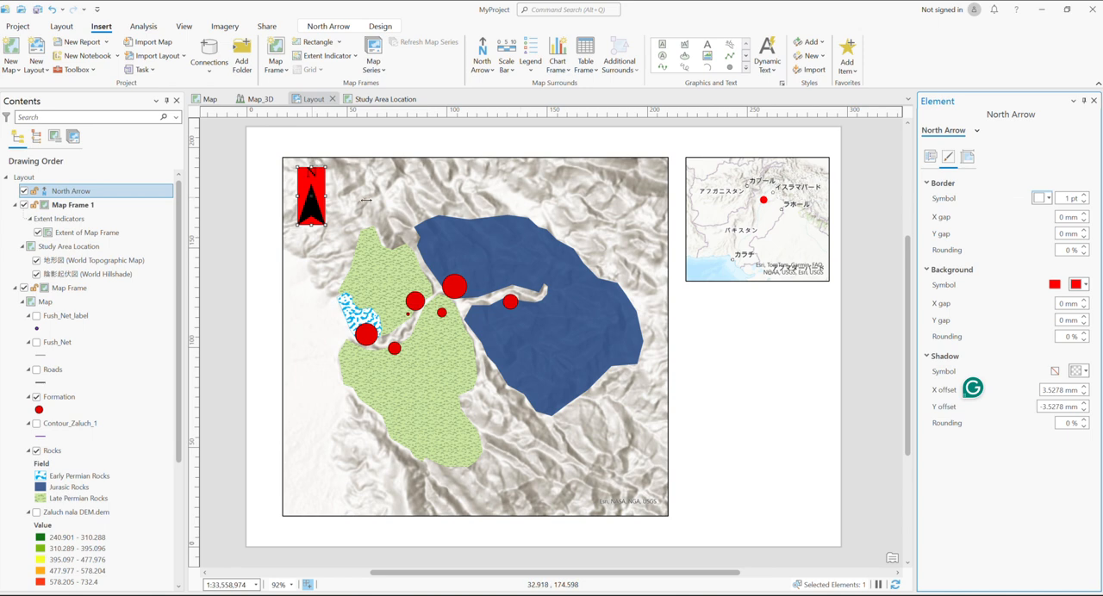
left_click(1086, 284)
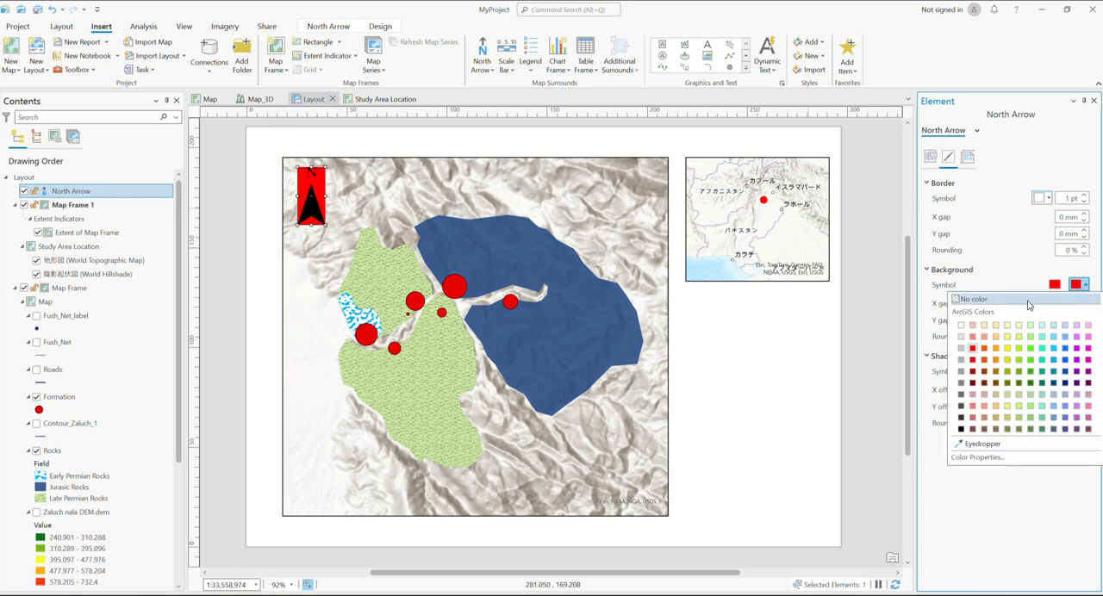
left_click(975, 300)
left_click(1049, 199)
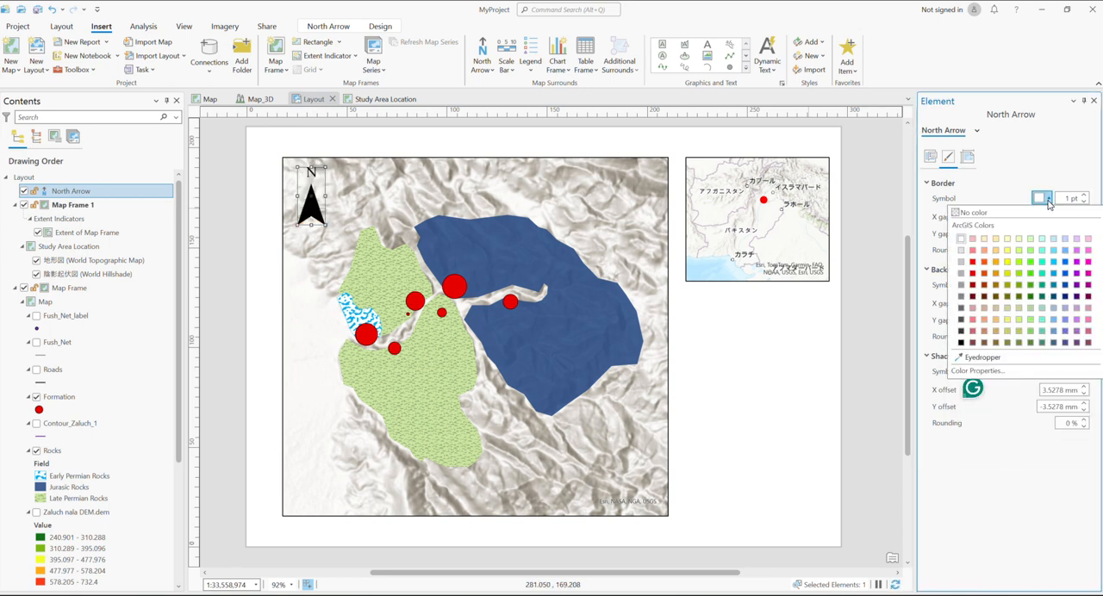
left_click(987, 215)
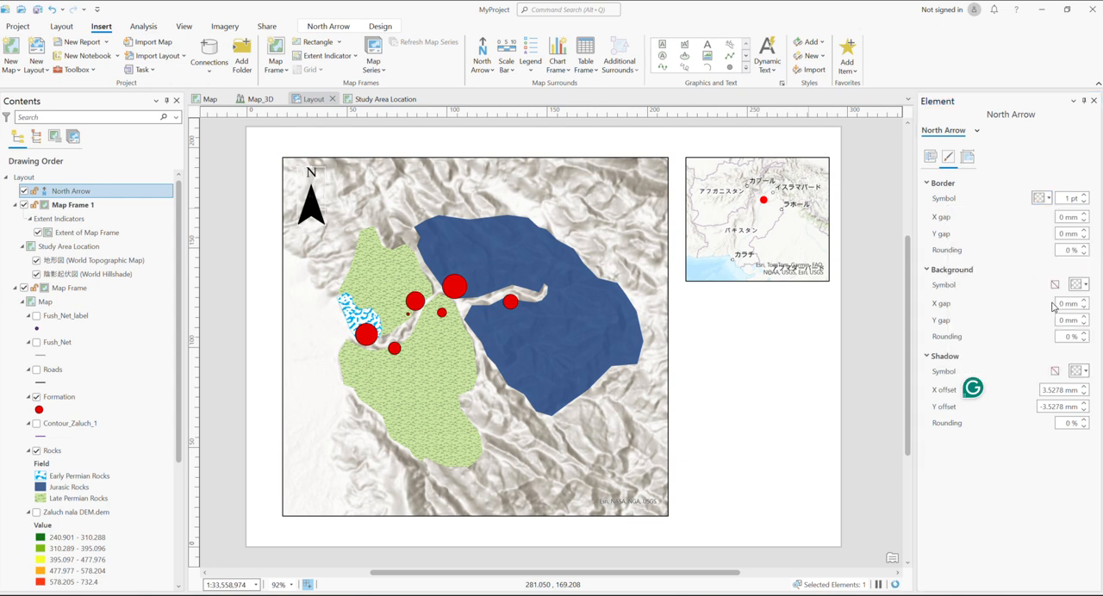
Try a purple shadow on the north arrow and reset the shadow to no color
left_click(1087, 375)
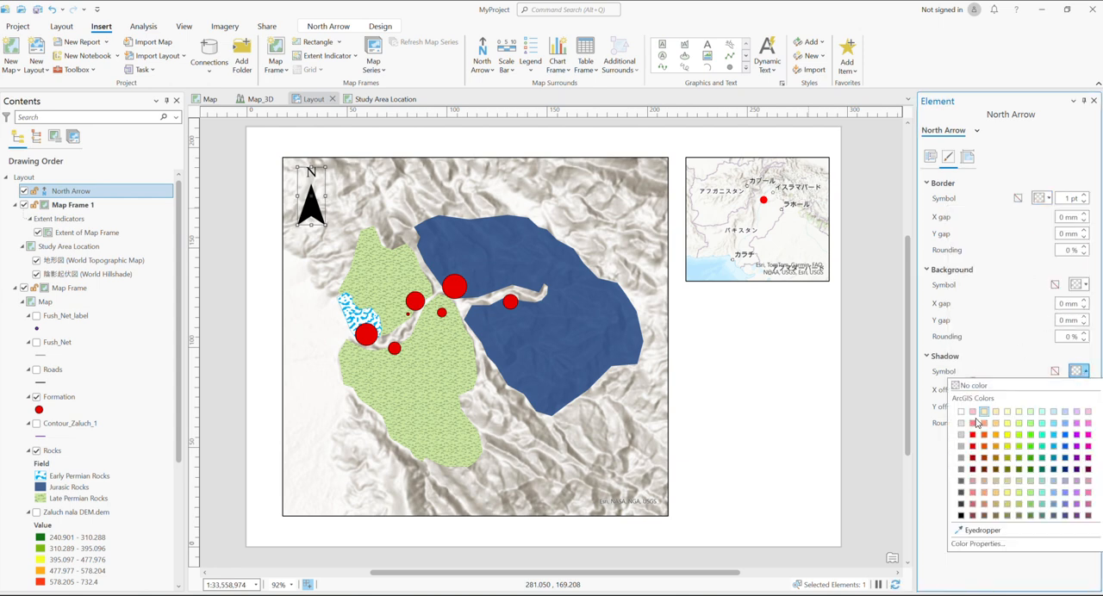
left_click(1076, 511)
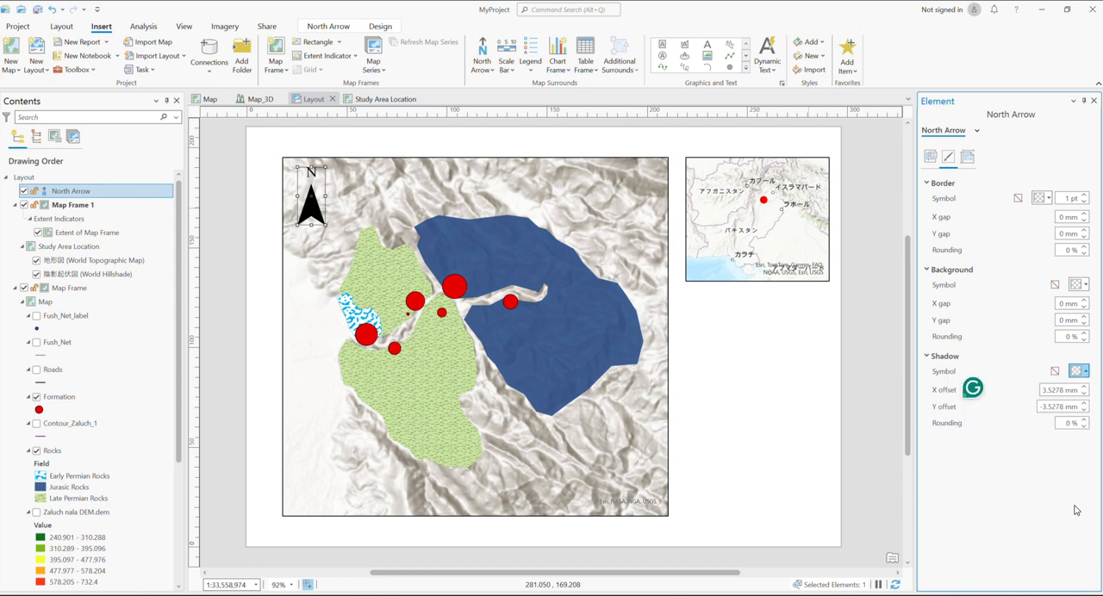
left_click(1087, 376)
left_click(976, 387)
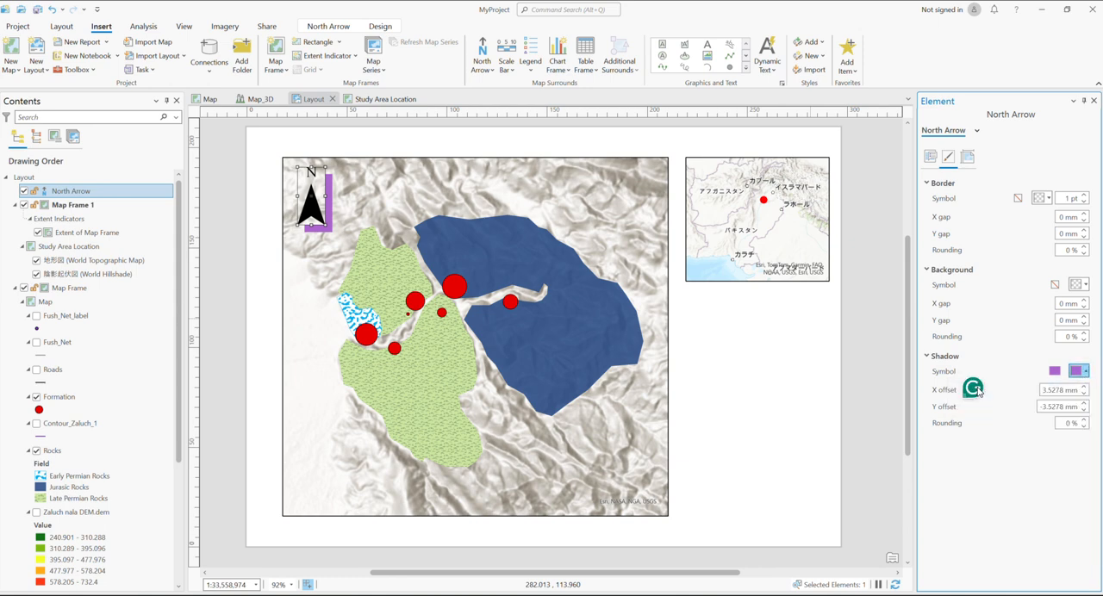
Close the north arrow's element properties
left_click(977, 130)
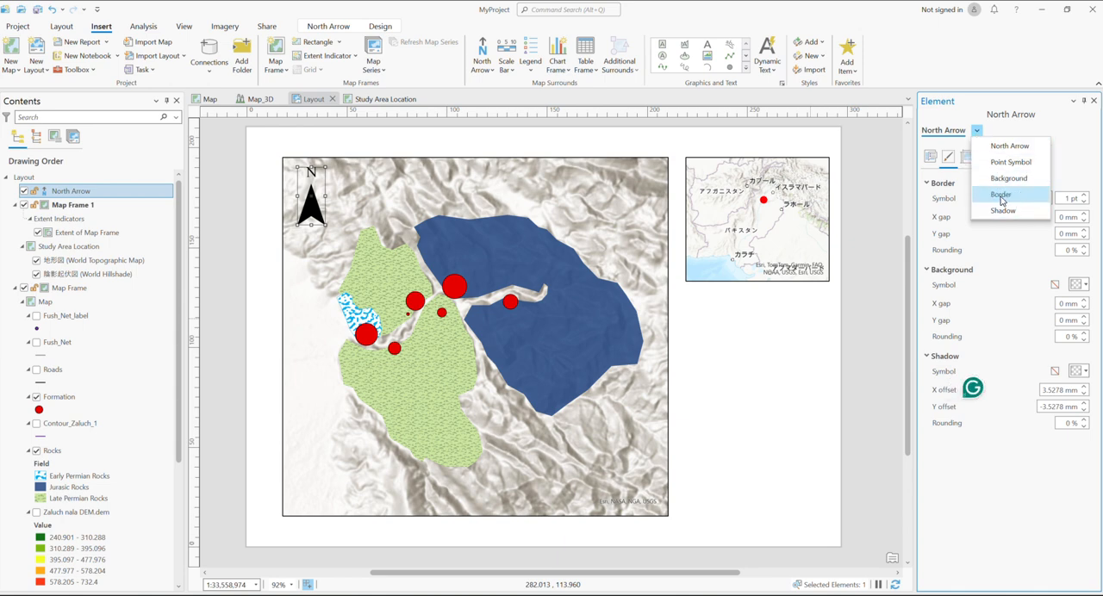
left_click(941, 105)
left_click(1094, 100)
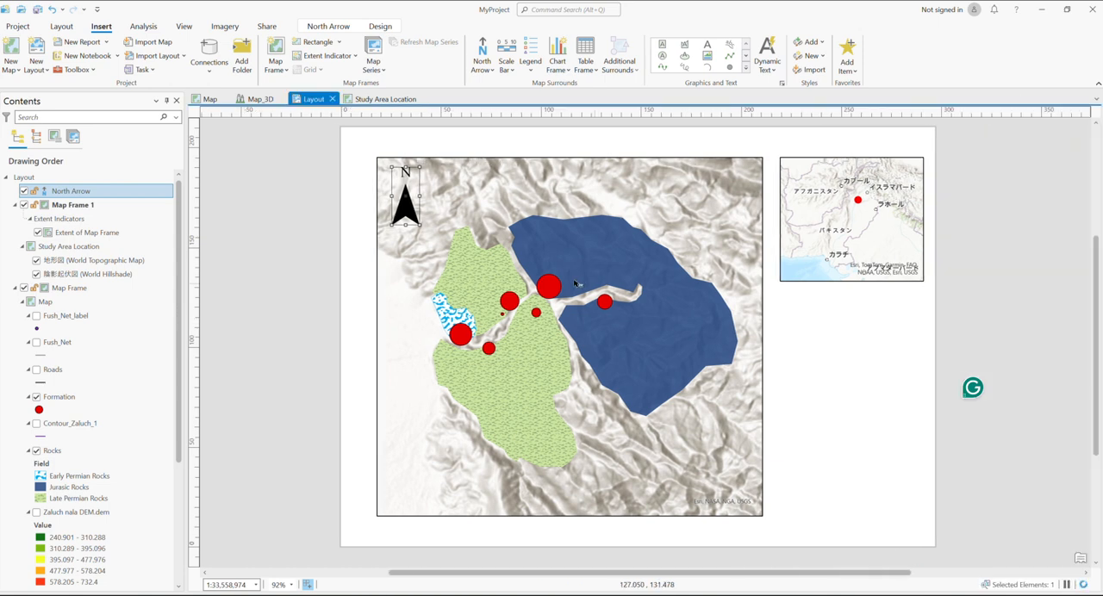